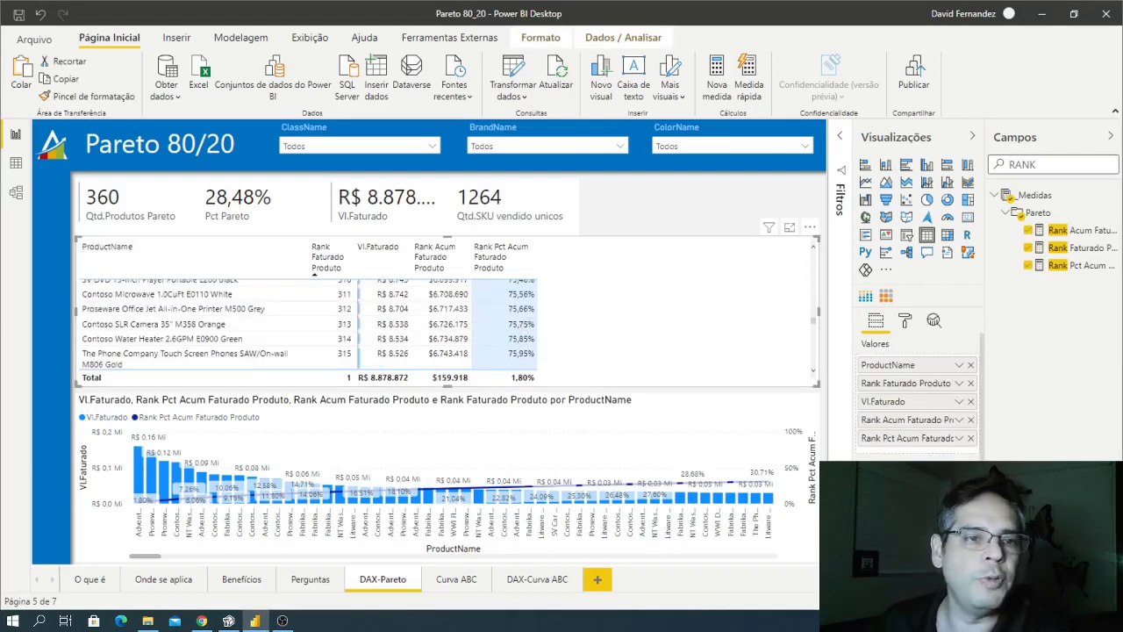
- Filter the DAX-Pareto page to ClassName Regular and find the product rows where the cumulative percentage reaches 80%
left_click(432, 146)
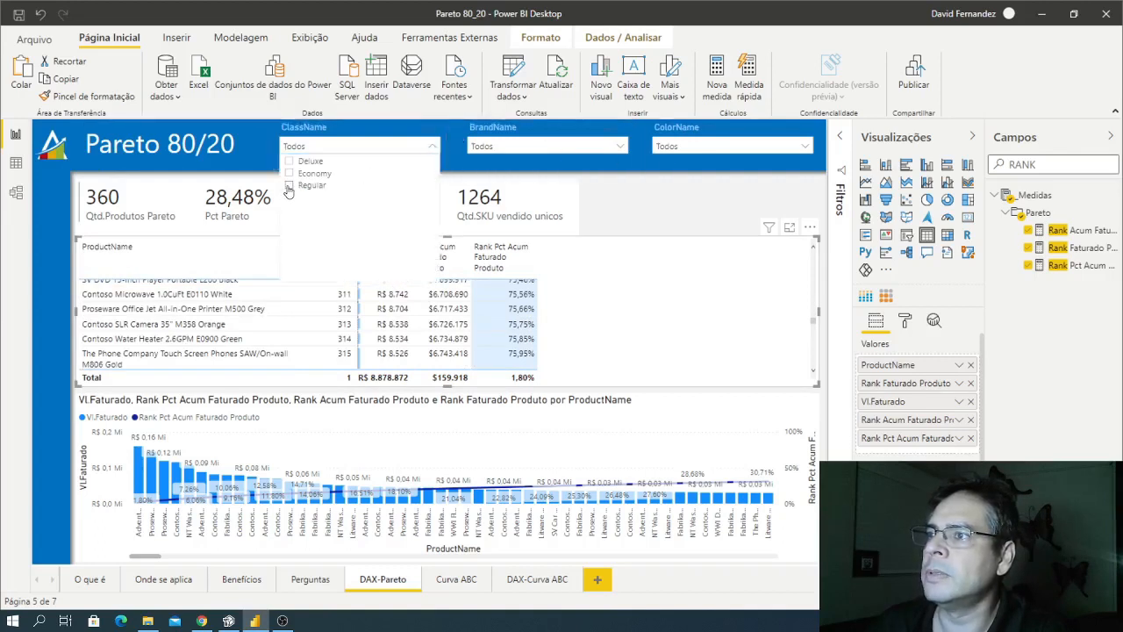
left_click(289, 186)
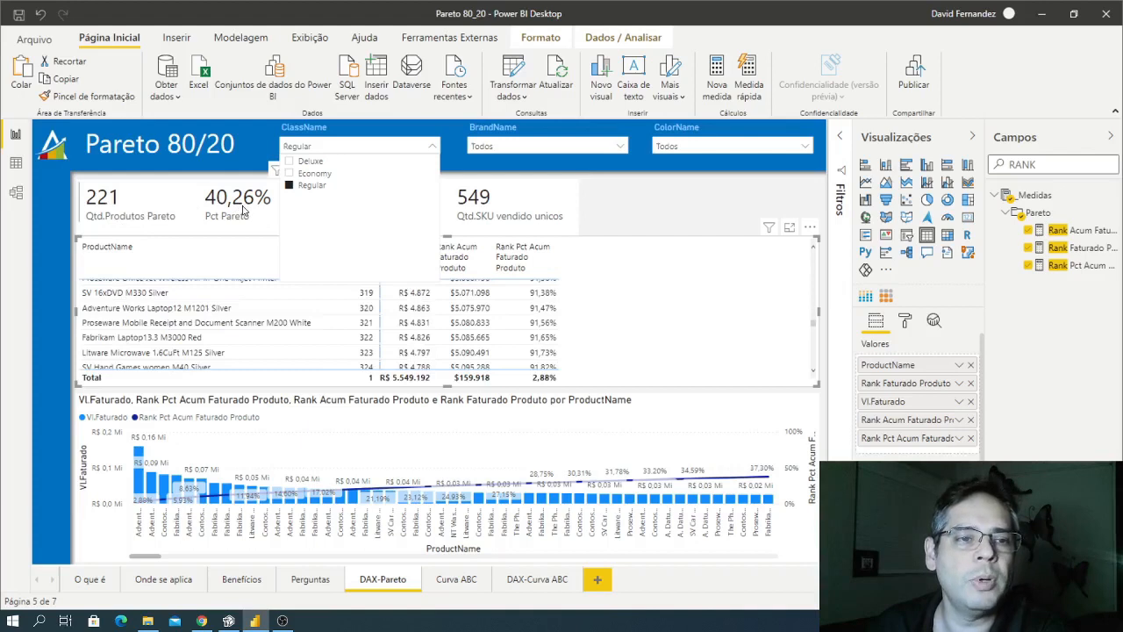
left_click(430, 152)
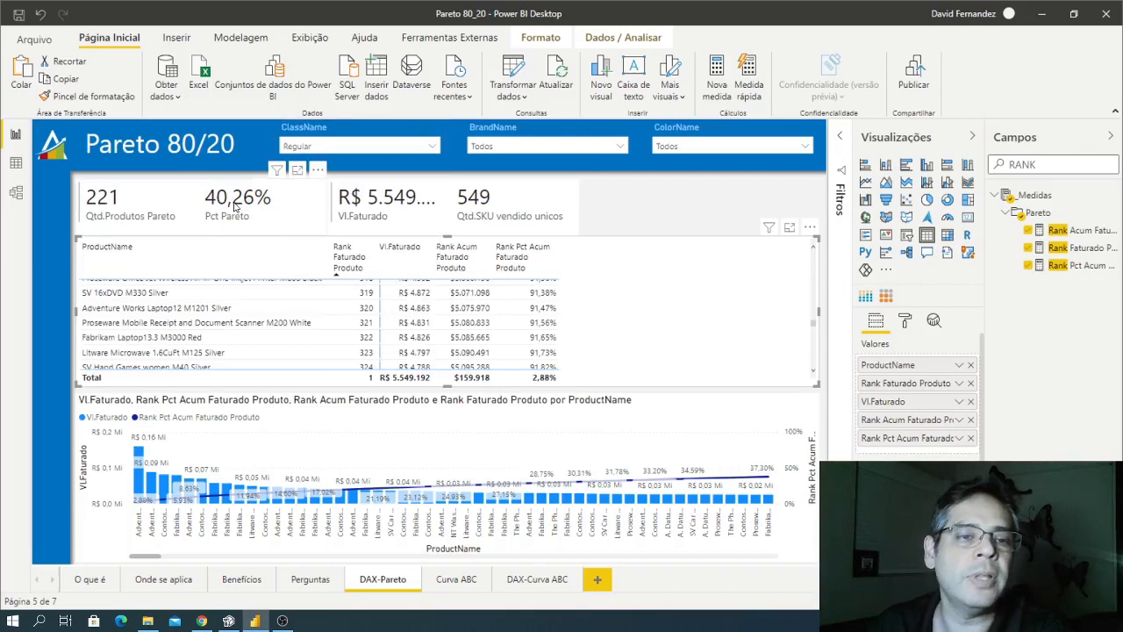
scroll(543, 324, "up", 5)
scroll(543, 321, "up", 15)
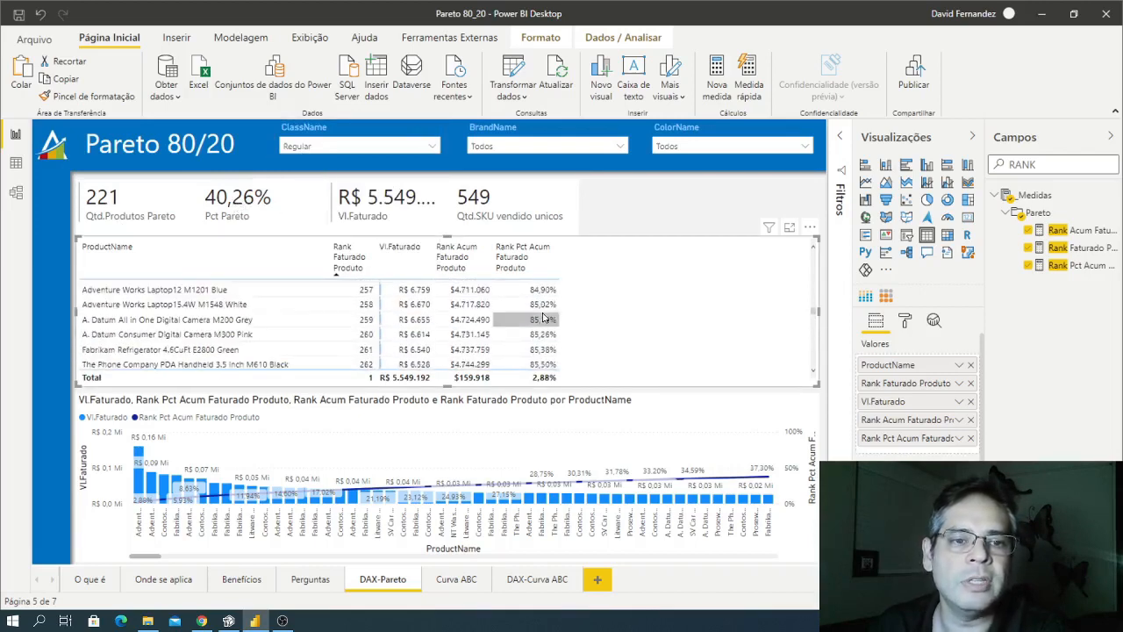
scroll(543, 318, "up", 14)
scroll(543, 316, "down", 2)
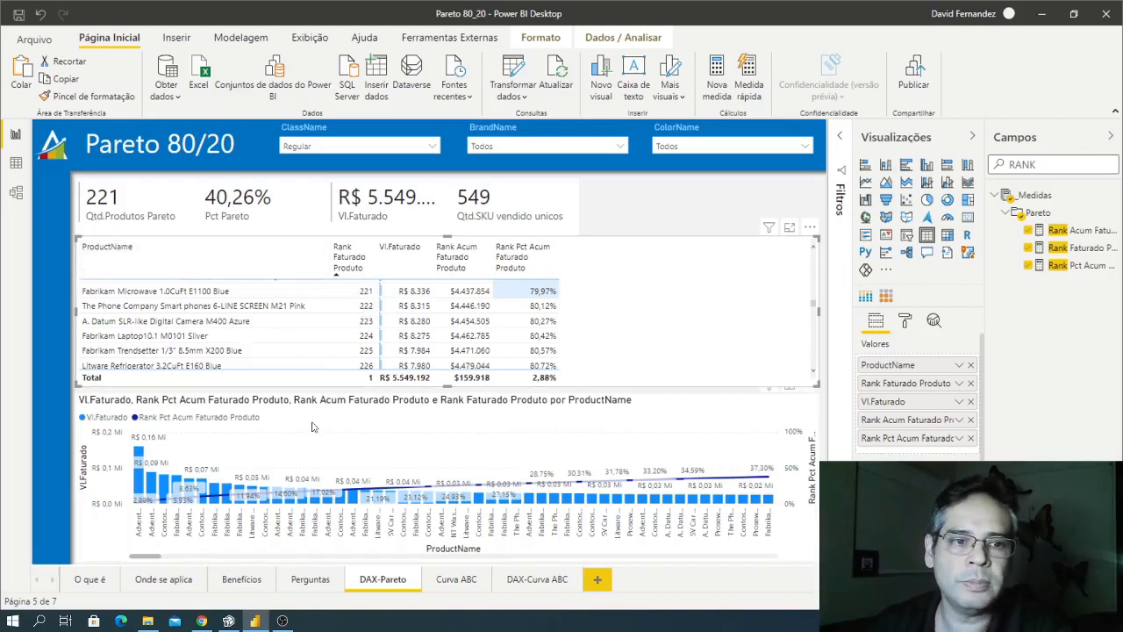
- Enlarge the Pareto chart in focus mode, examine where its cumulative line crosses 80%, and return to the report
left_click(591, 421)
left_click_drag(986, 282, 951, 284)
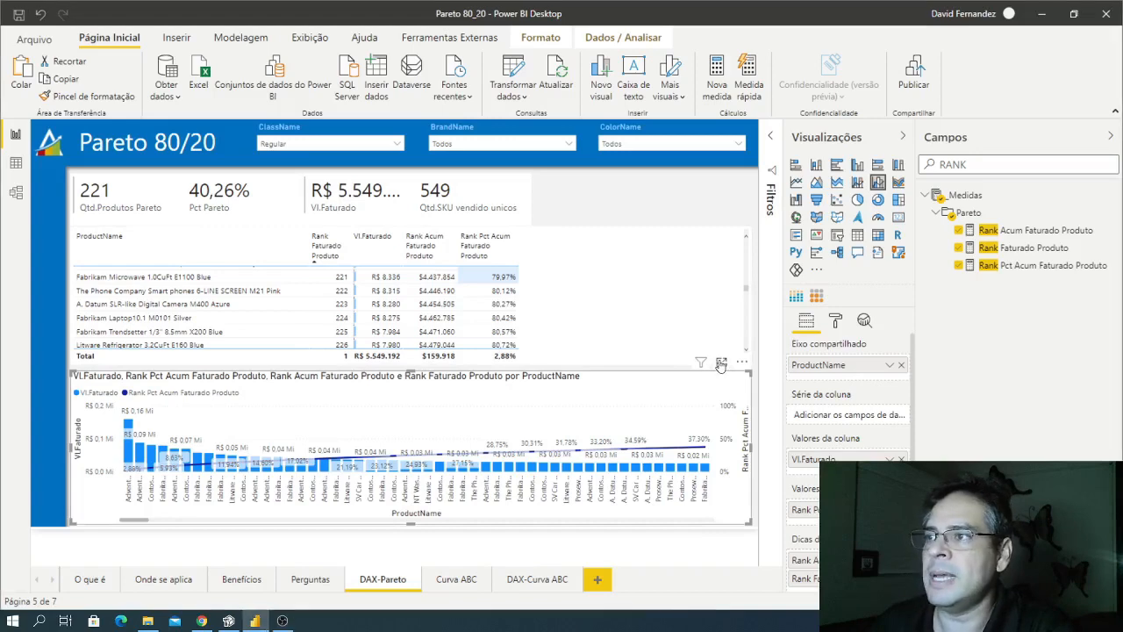
left_click(720, 363)
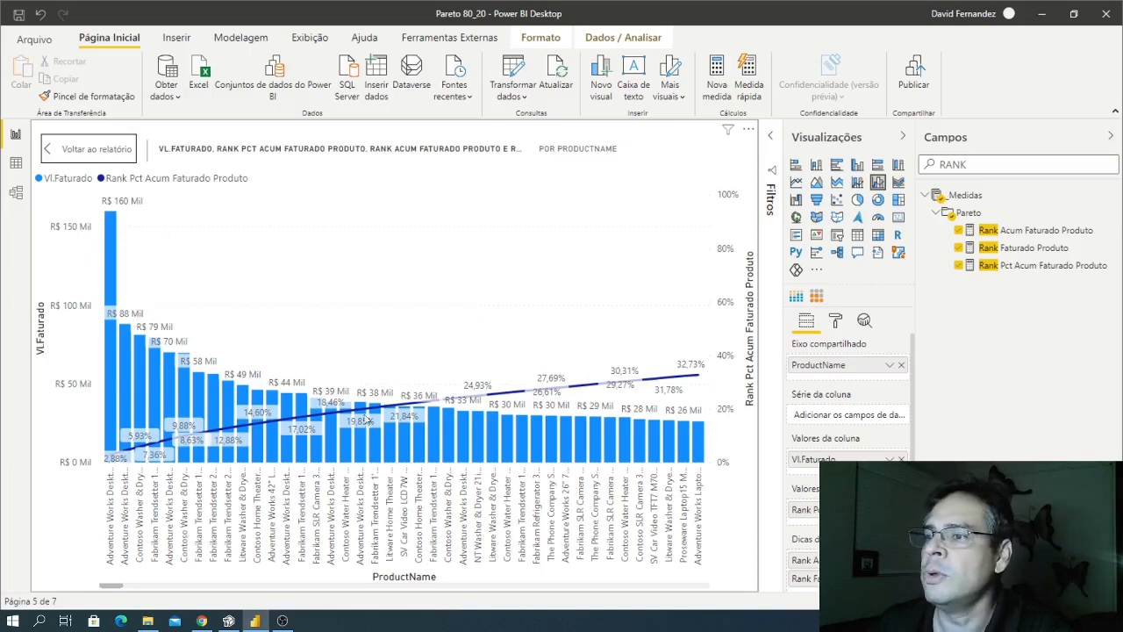
left_click_drag(121, 587, 61, 546)
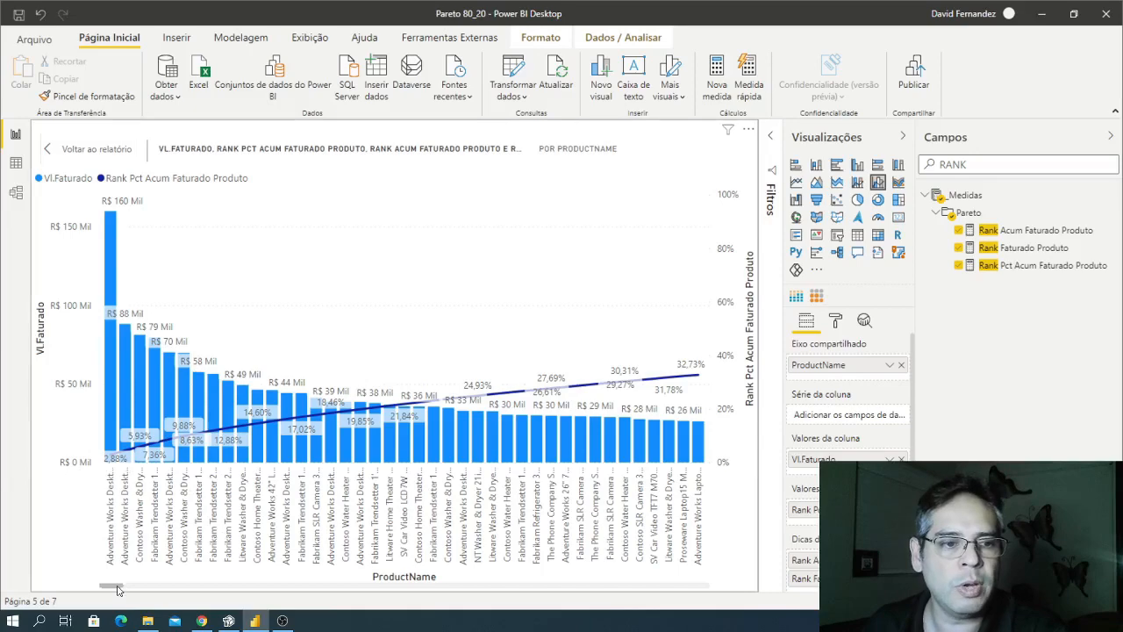
left_click_drag(143, 587, 246, 587)
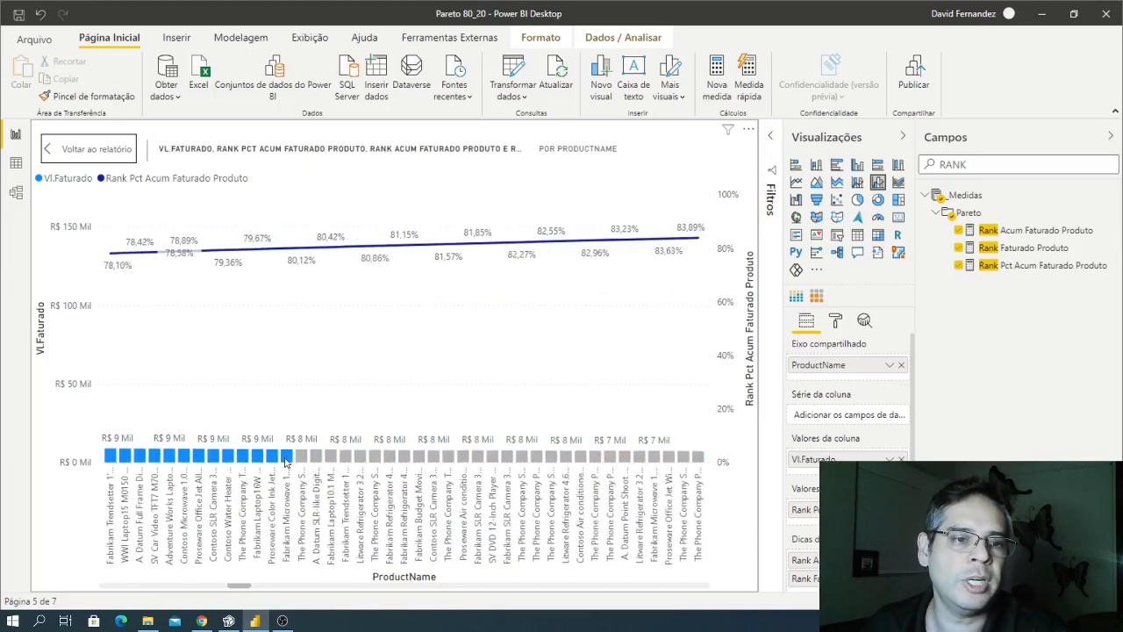
mouse_move(286, 460)
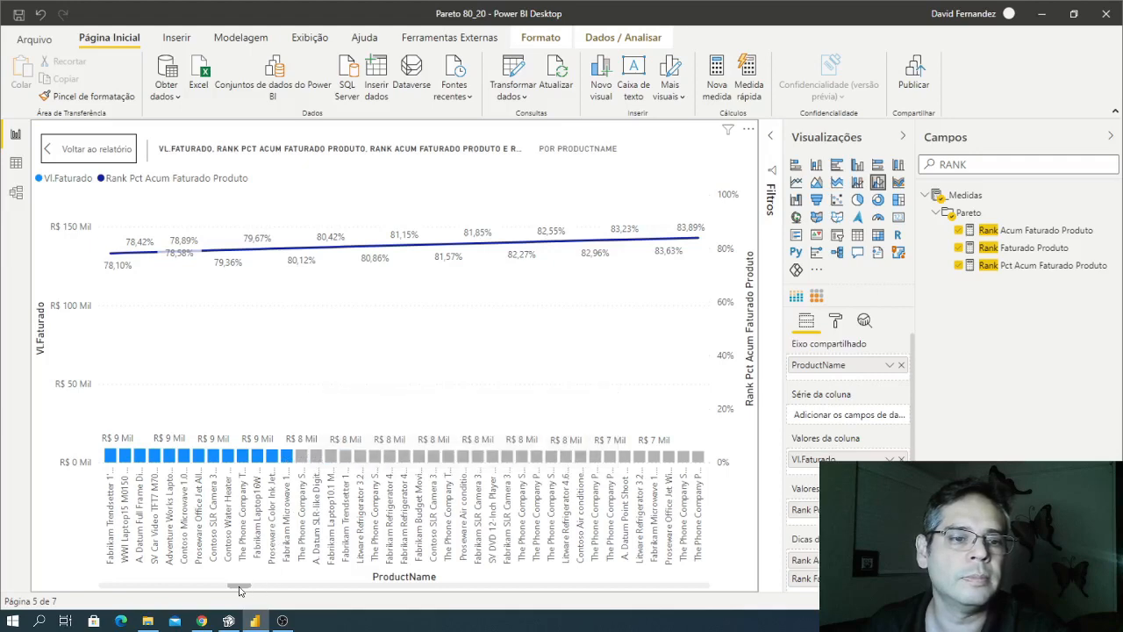
left_click_drag(238, 586, 234, 586)
left_click(154, 581)
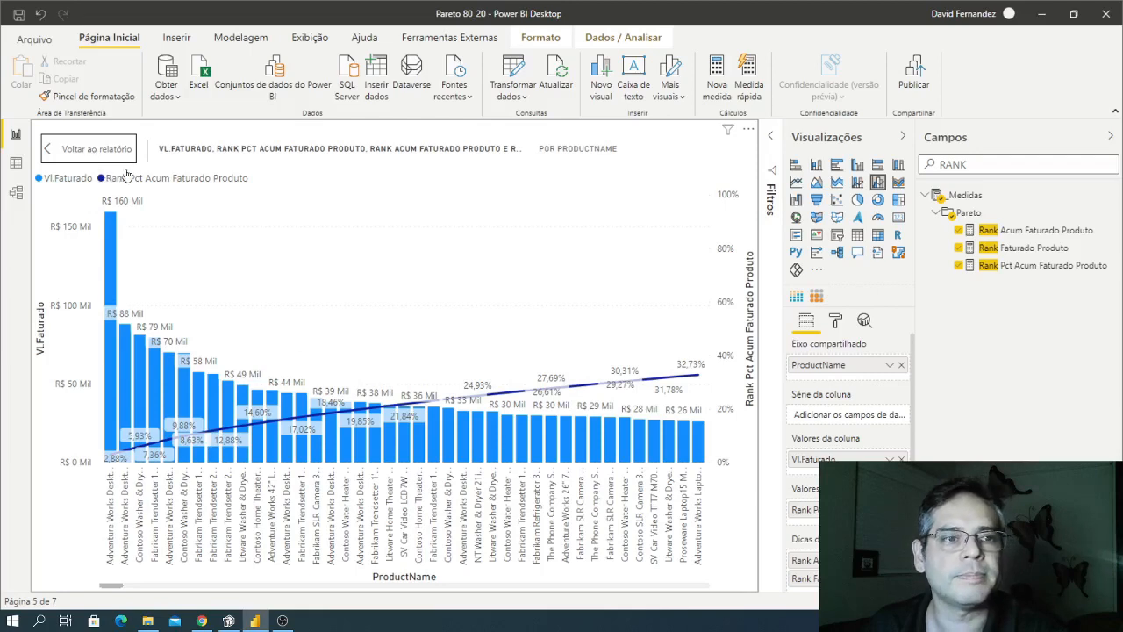
left_click(125, 152)
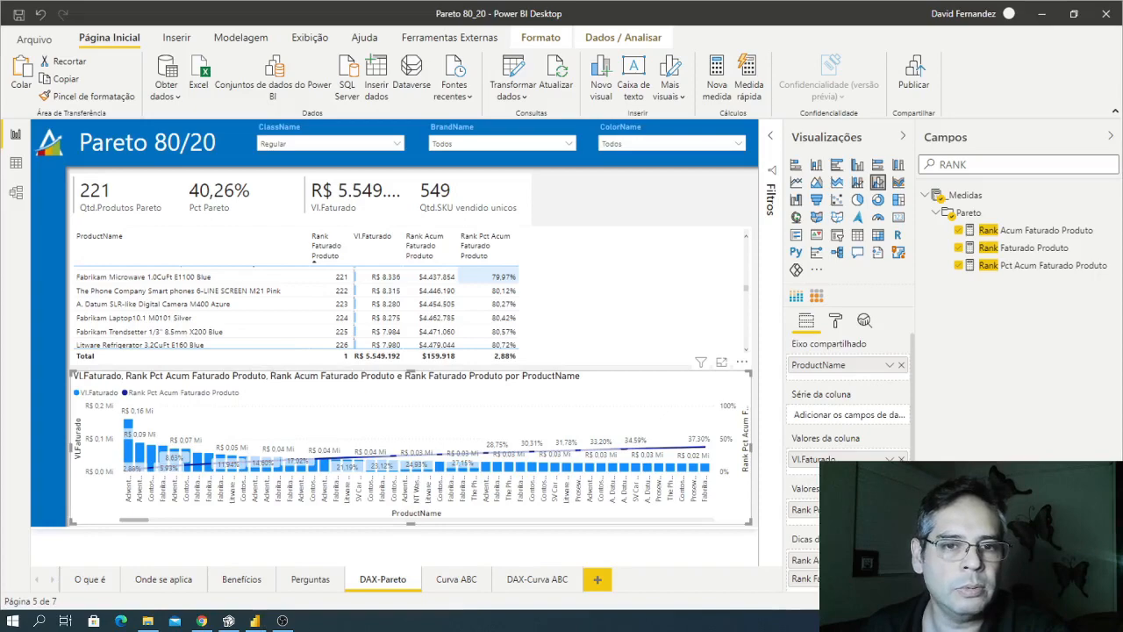
- Switch to the published Desempenho Comercial report in the browser, view it full screen with the Pareto selection at 90,00%, and exit full screen
left_click_drag(0, 118, 675, 92)
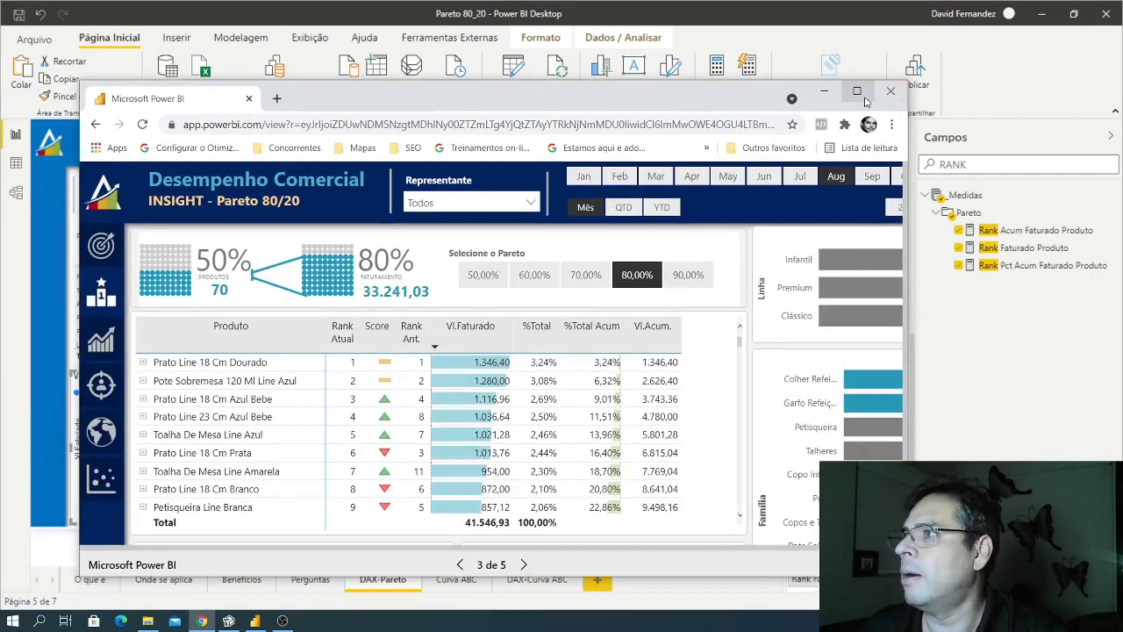
left_click(860, 95)
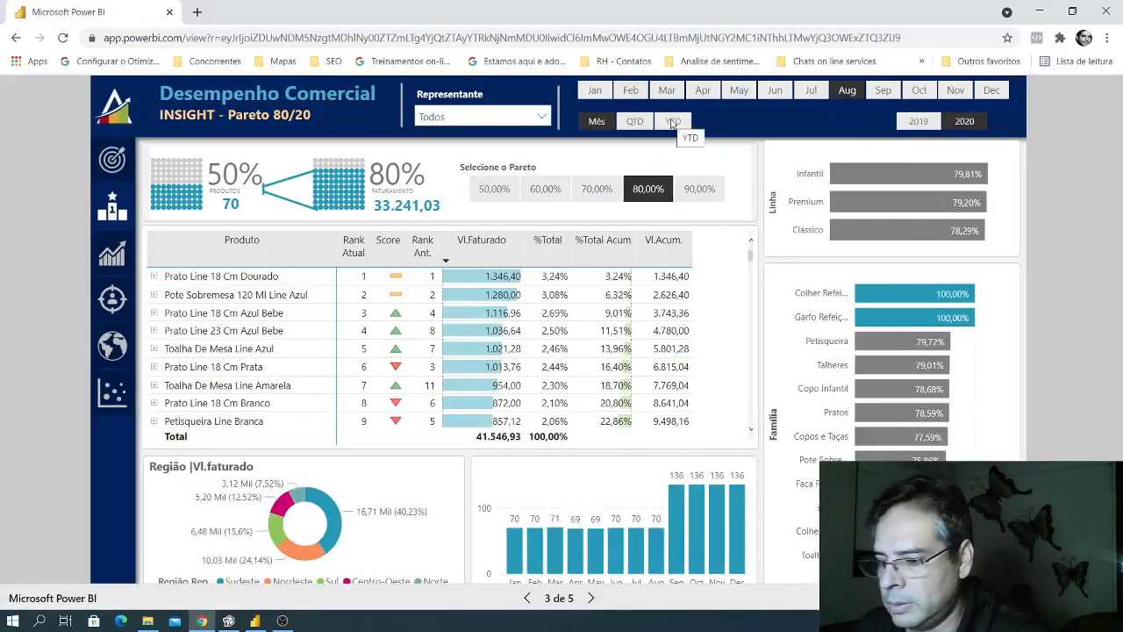
key("F11")
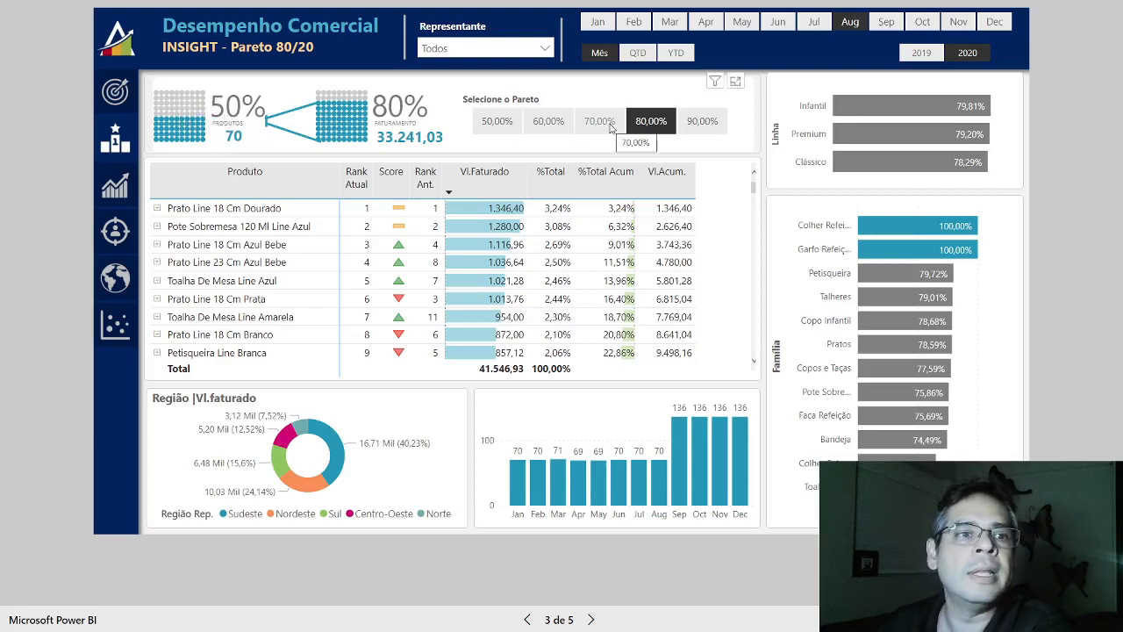
left_click(705, 129)
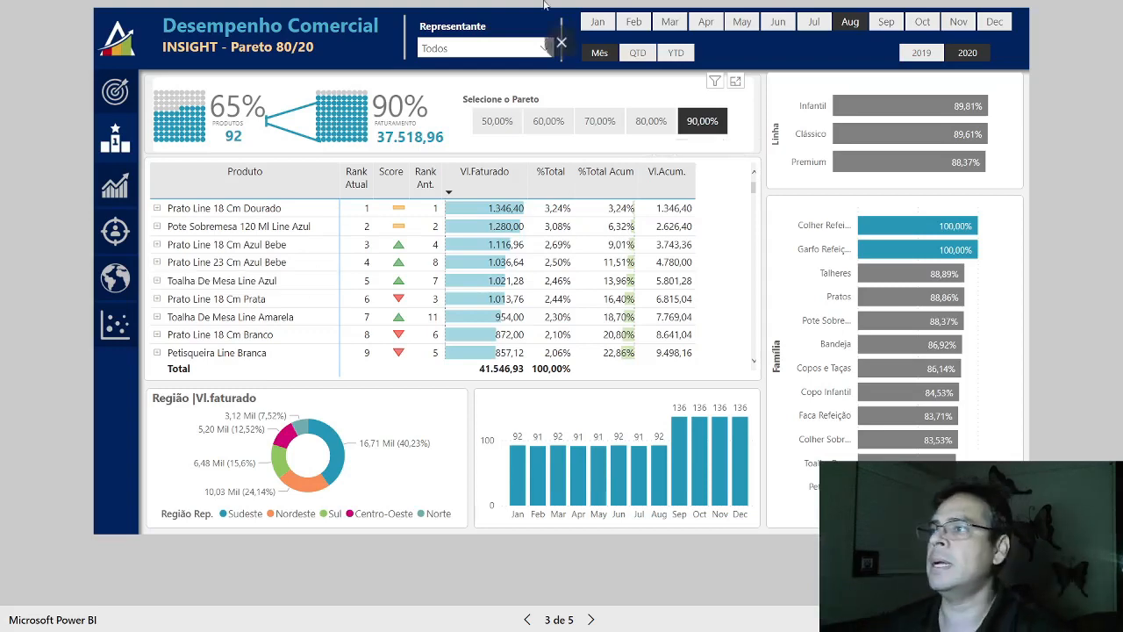
left_click(560, 35)
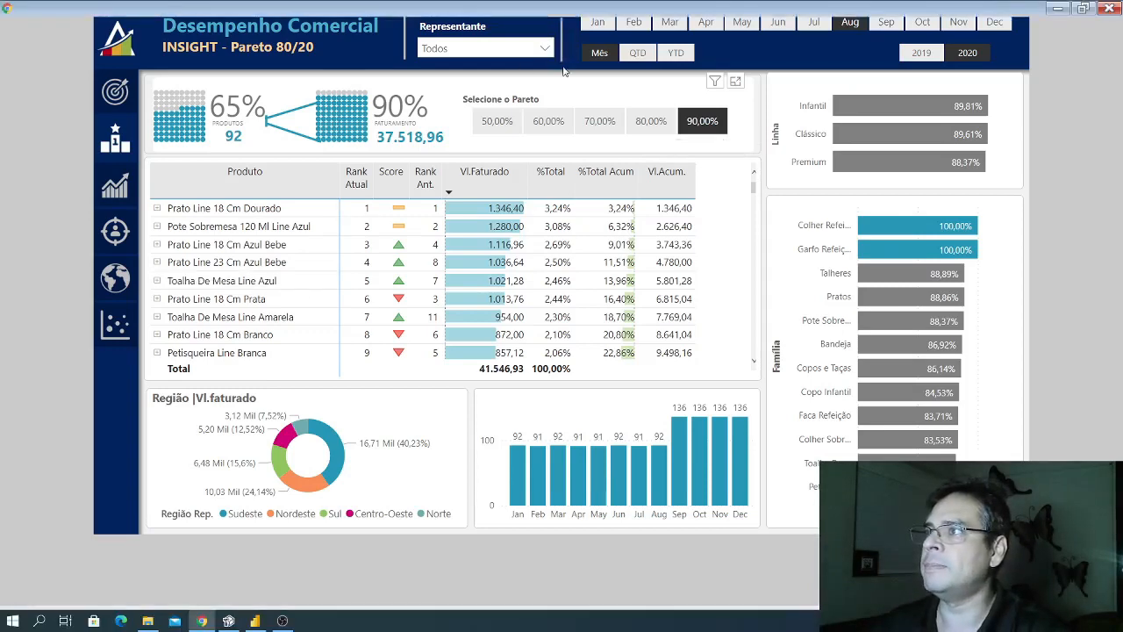
- Switch back to Power BI Desktop and open the Curva ABC page
key("alt+Tab")
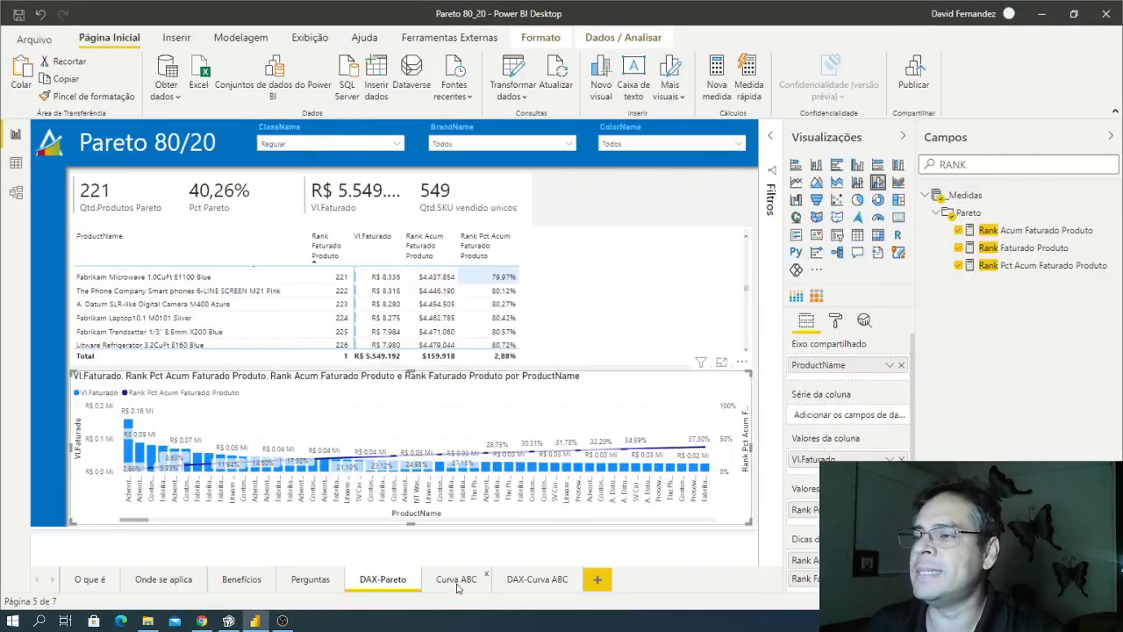
left_click(456, 580)
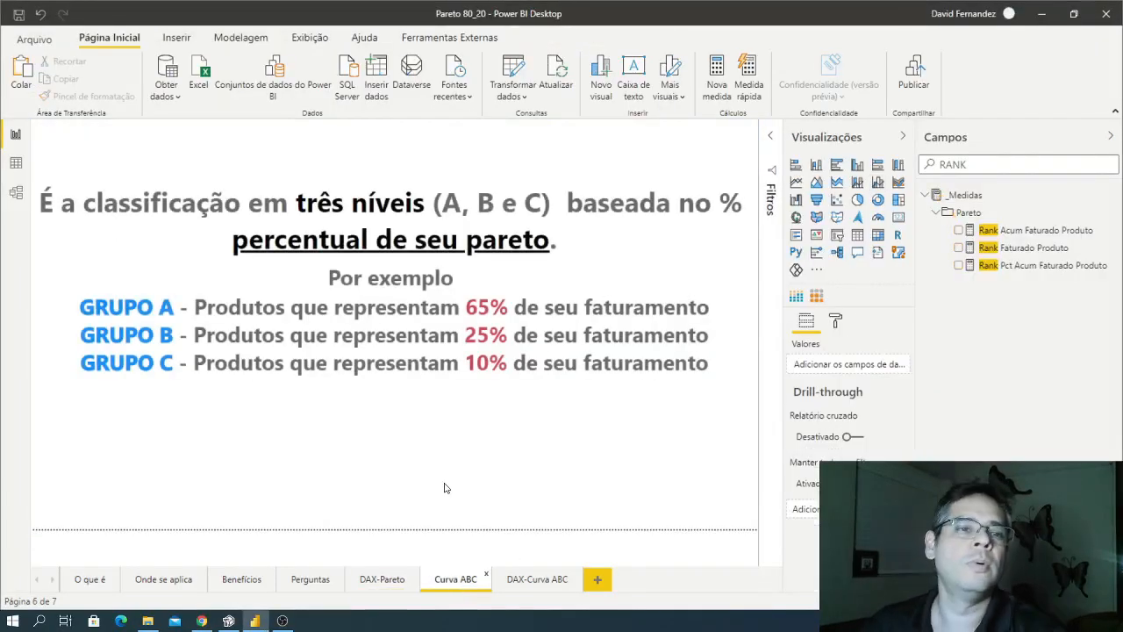
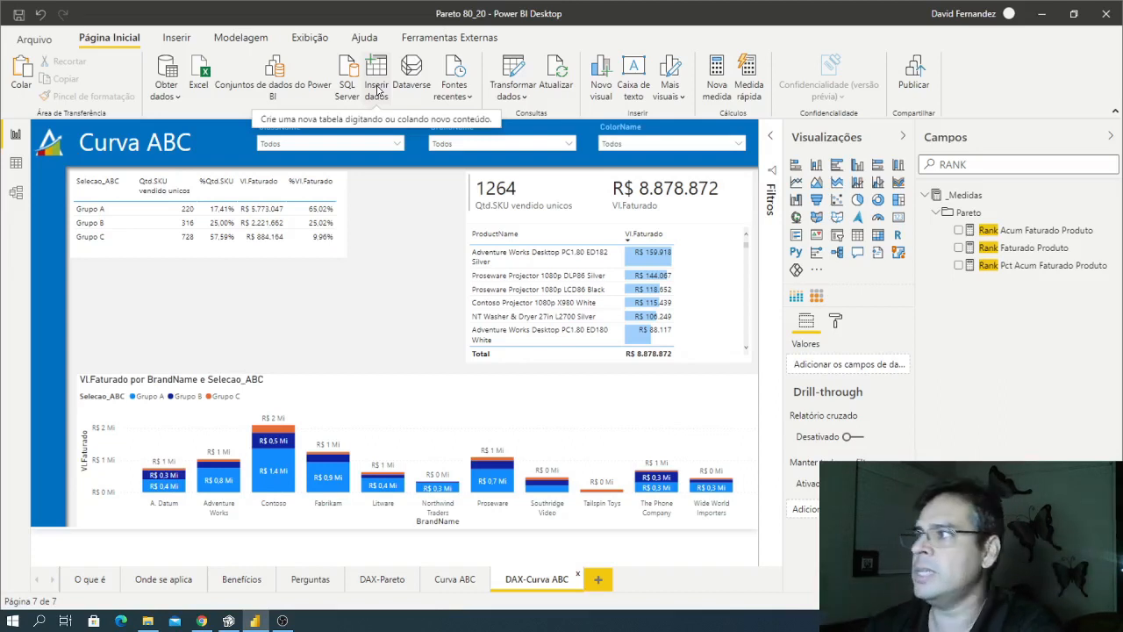
- Clear the field search, inspect the ABC group limits table in the data view, and return to the report view
left_click_drag(965, 164, 923, 164)
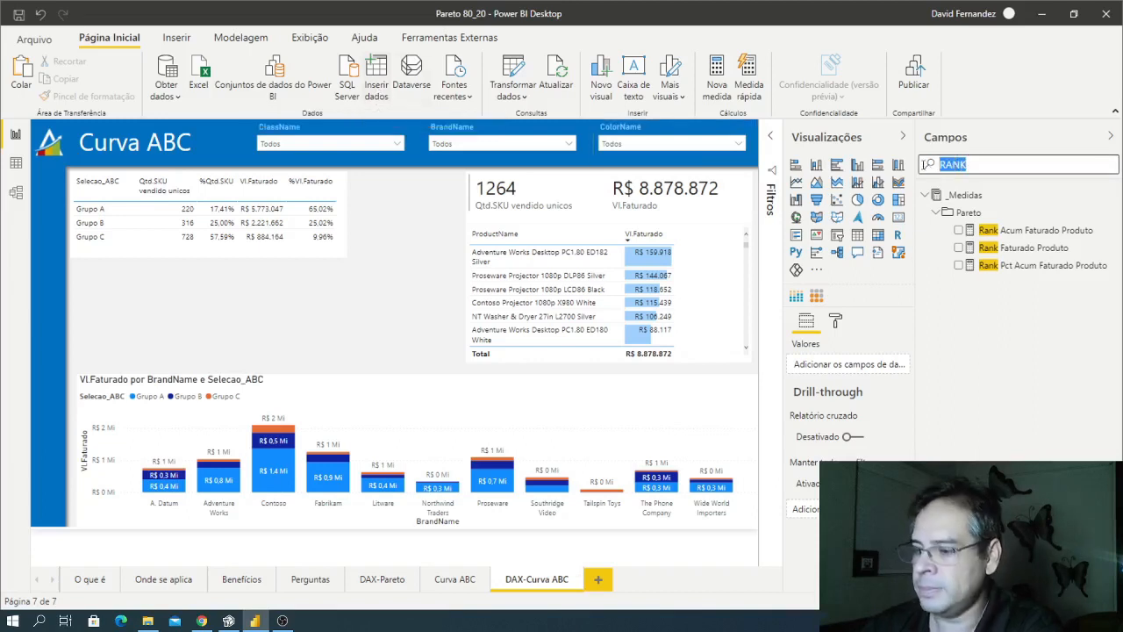
key("BackSpace")
left_click(16, 161)
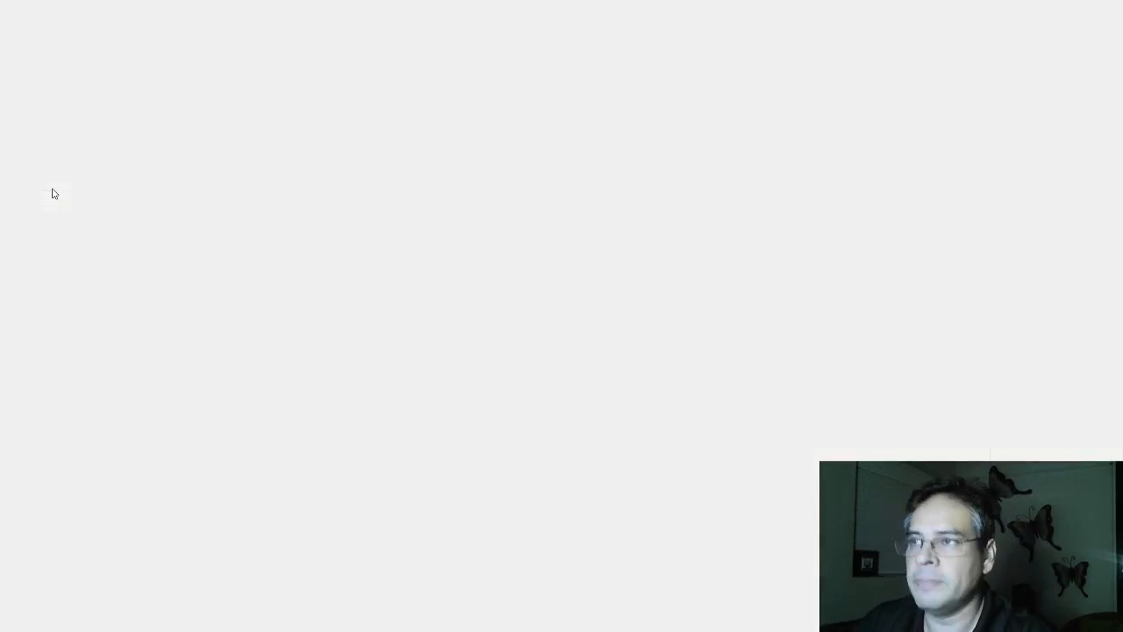
left_click(146, 146)
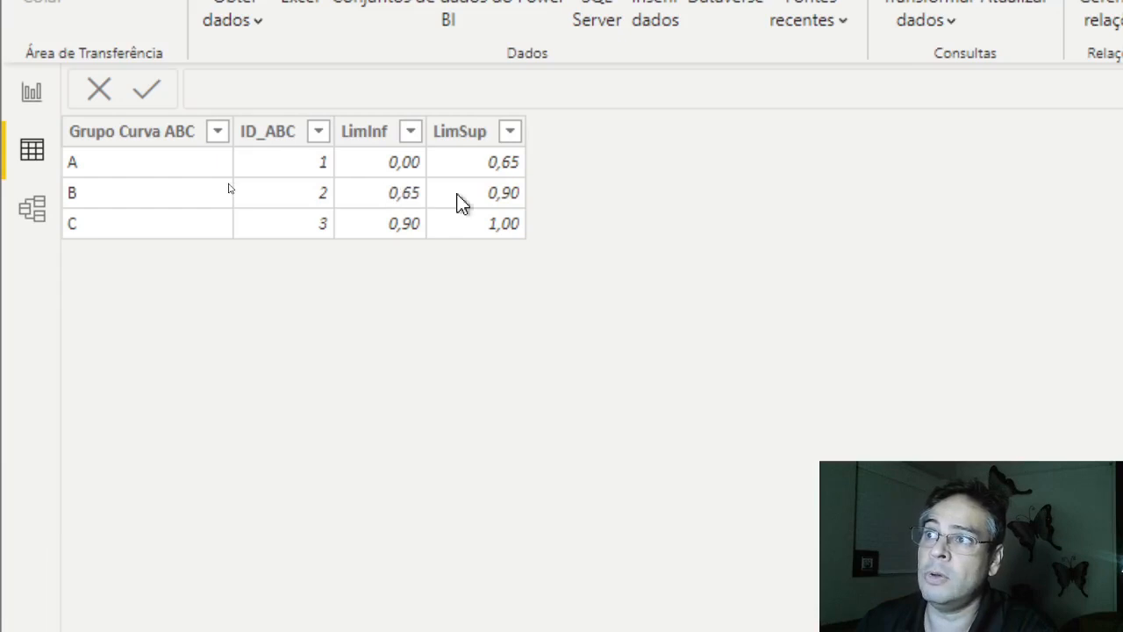
left_click(21, 92)
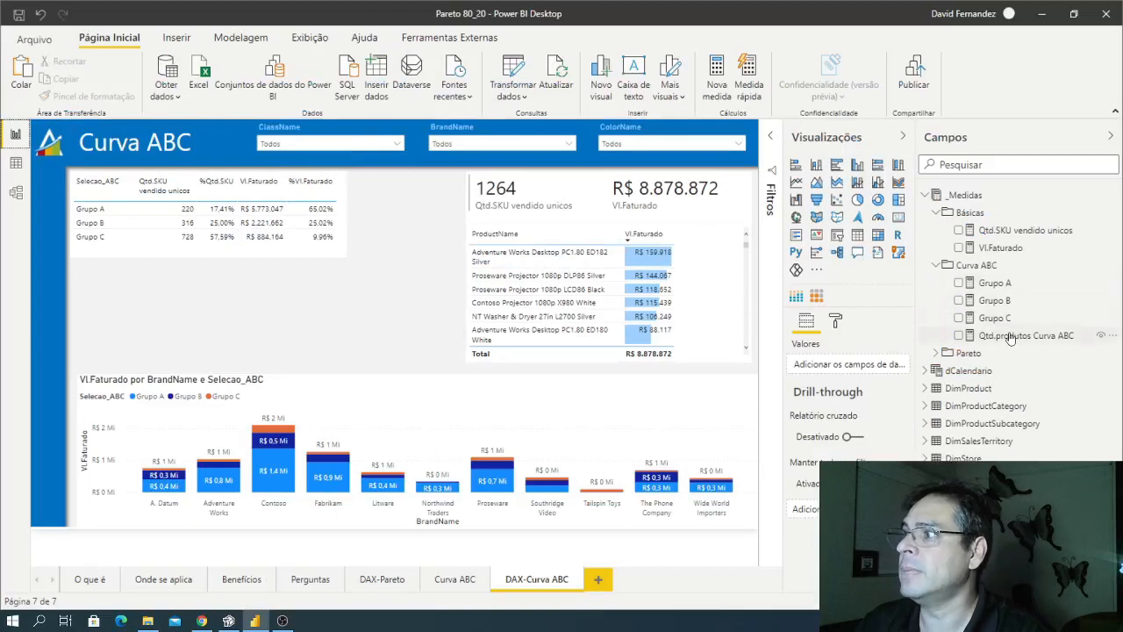
- Review the DAX formula of the Qtd.produtos Curva ABC measure and collapse the formula again
left_click(1009, 336)
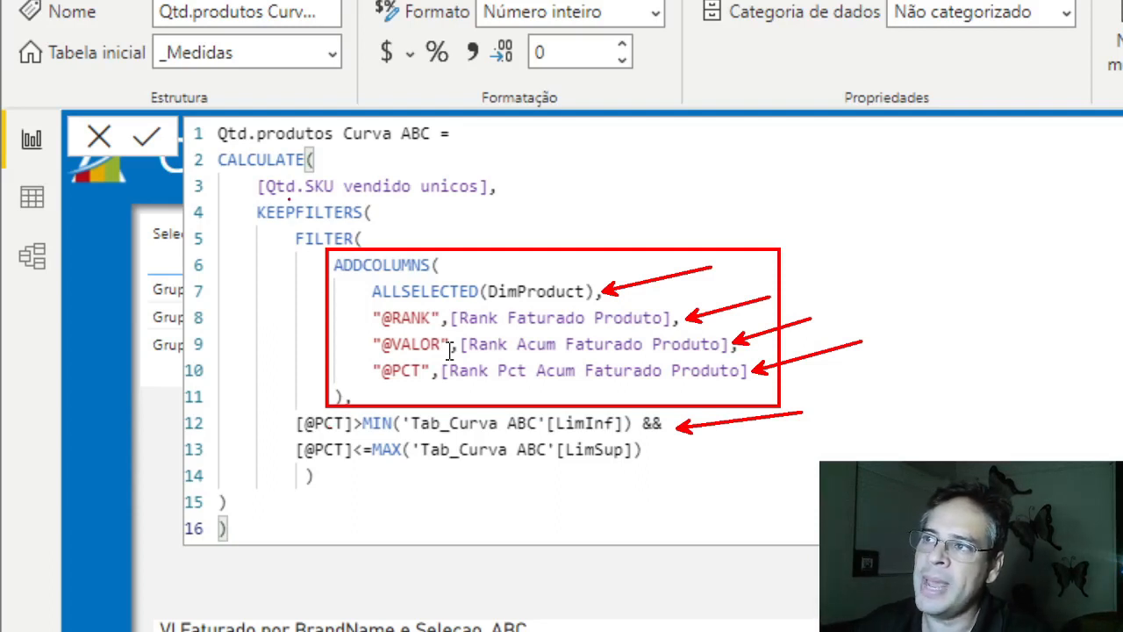
left_click_drag(465, 183, 671, 140)
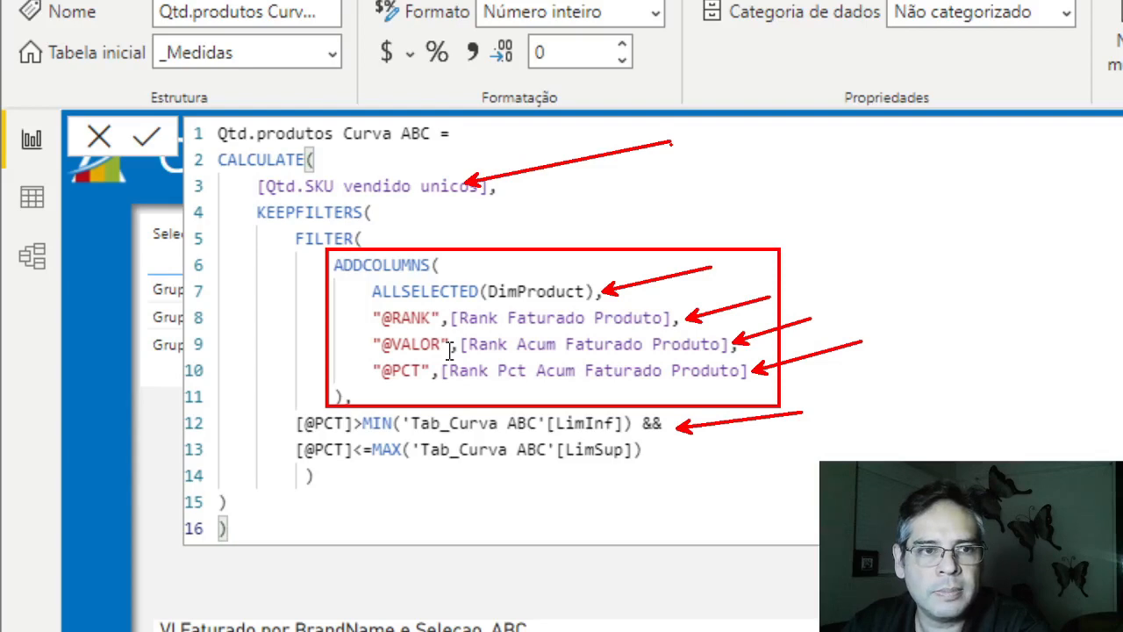
key("Escape")
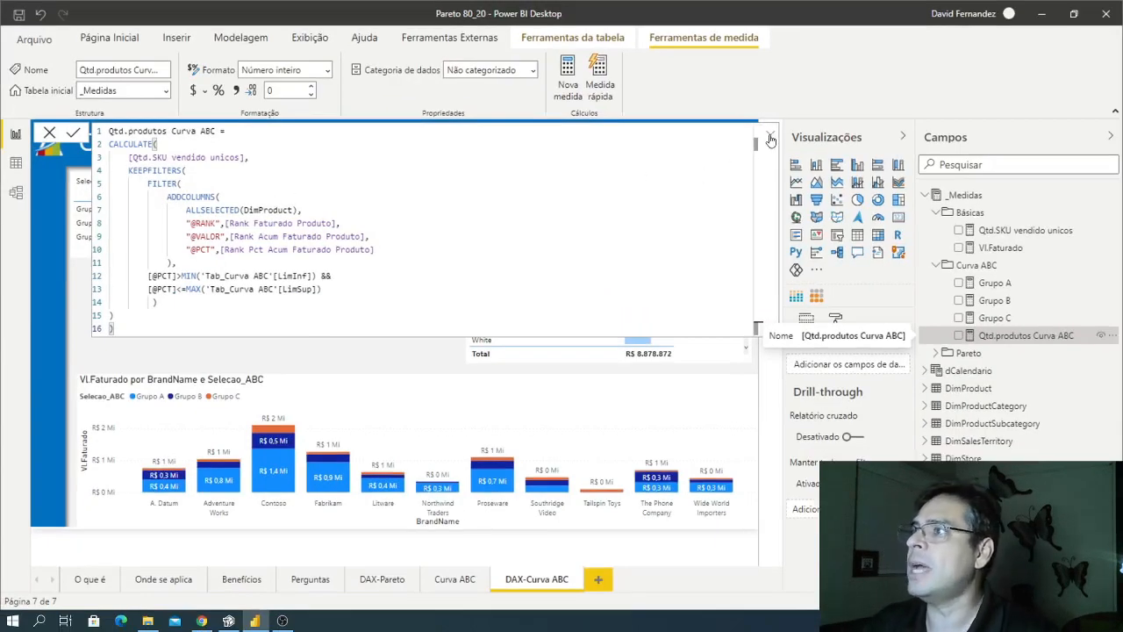
left_click(770, 138)
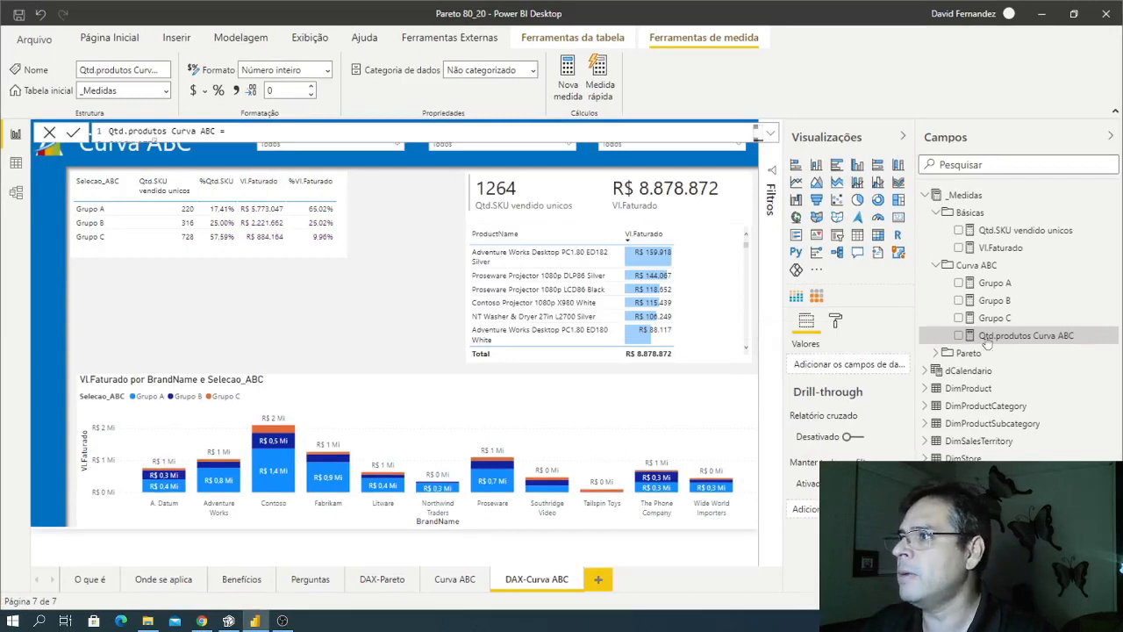
- Insert a new table visual below the Selecao_ABC table and widen it
left_click(857, 235)
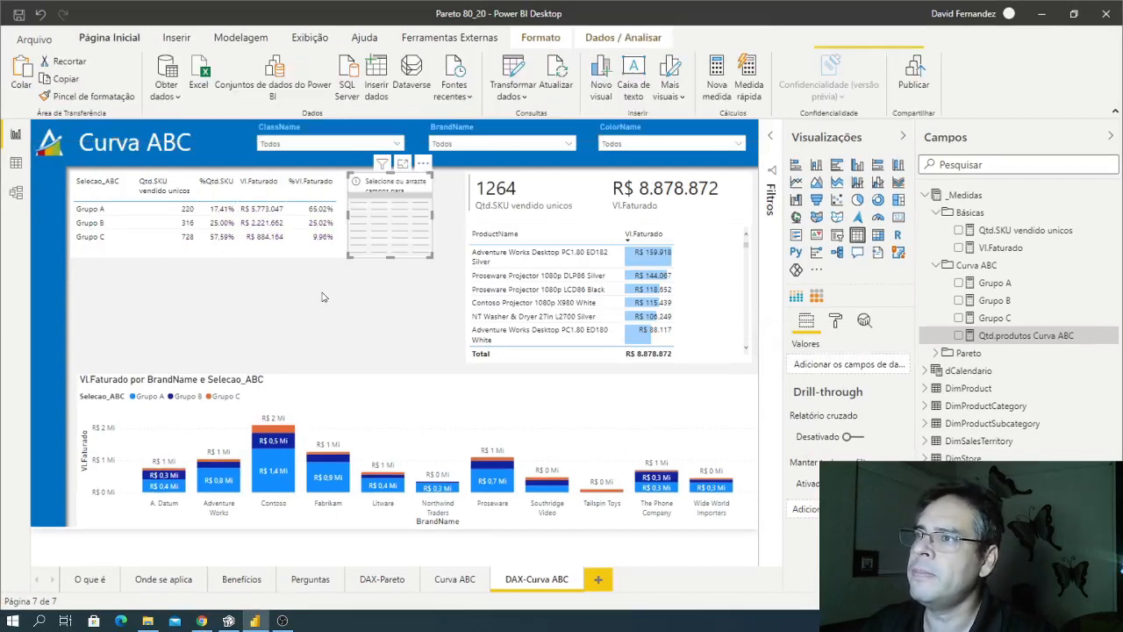
left_click_drag(365, 248, 104, 343)
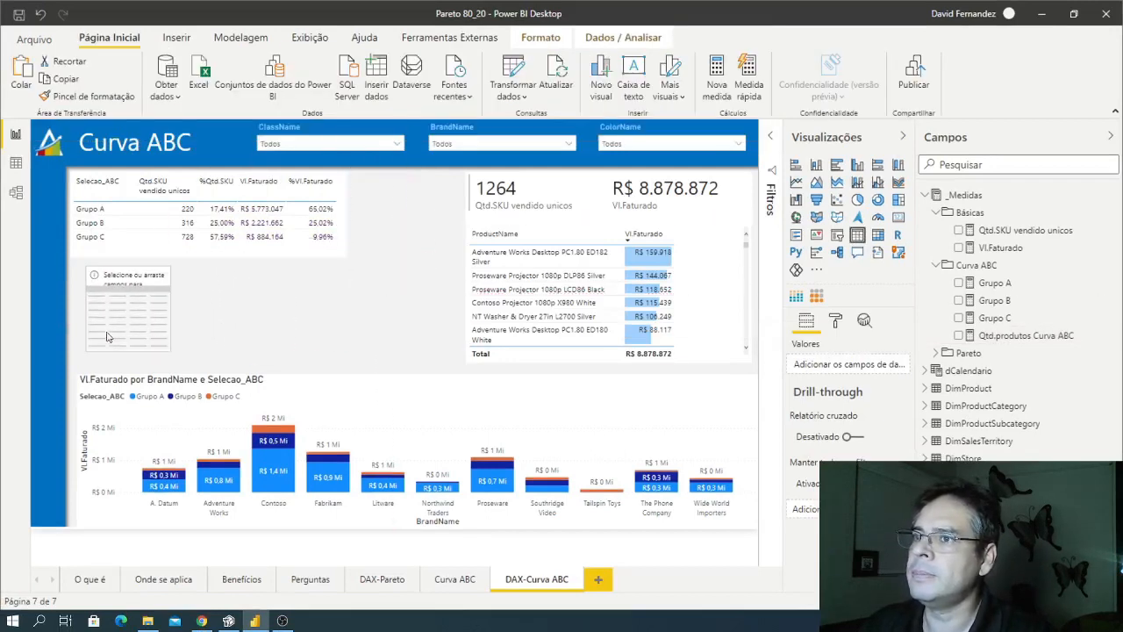
left_click_drag(172, 308, 323, 309)
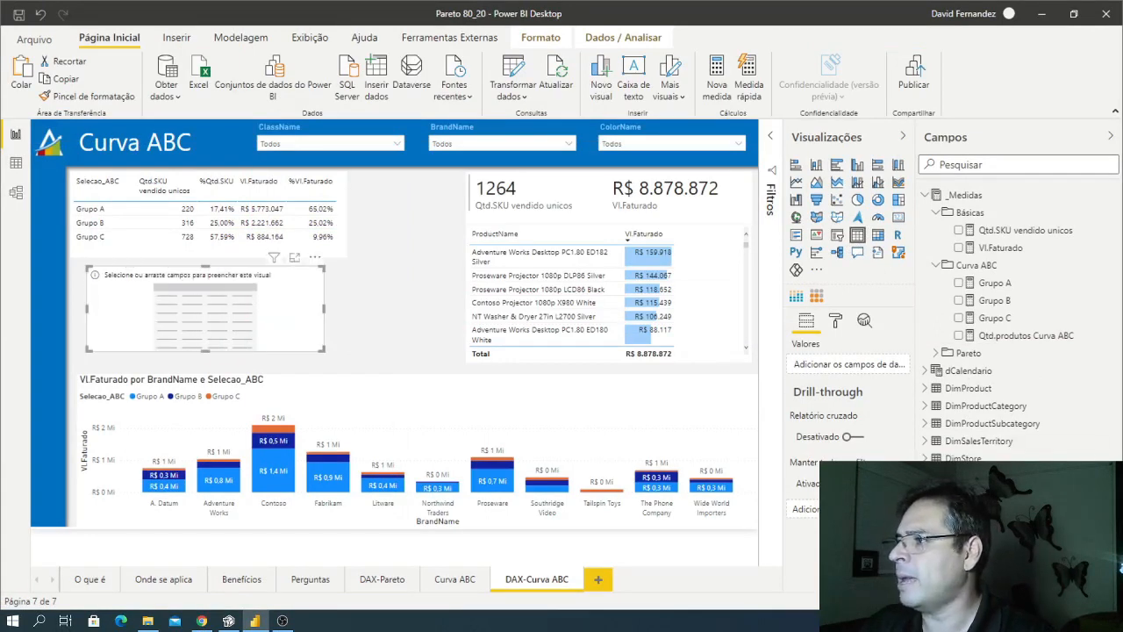
- Add the Grupo Curva ABC column and the Qtd.produtos Curva ABC measure to the new table
scroll(1018, 316, "down", 1)
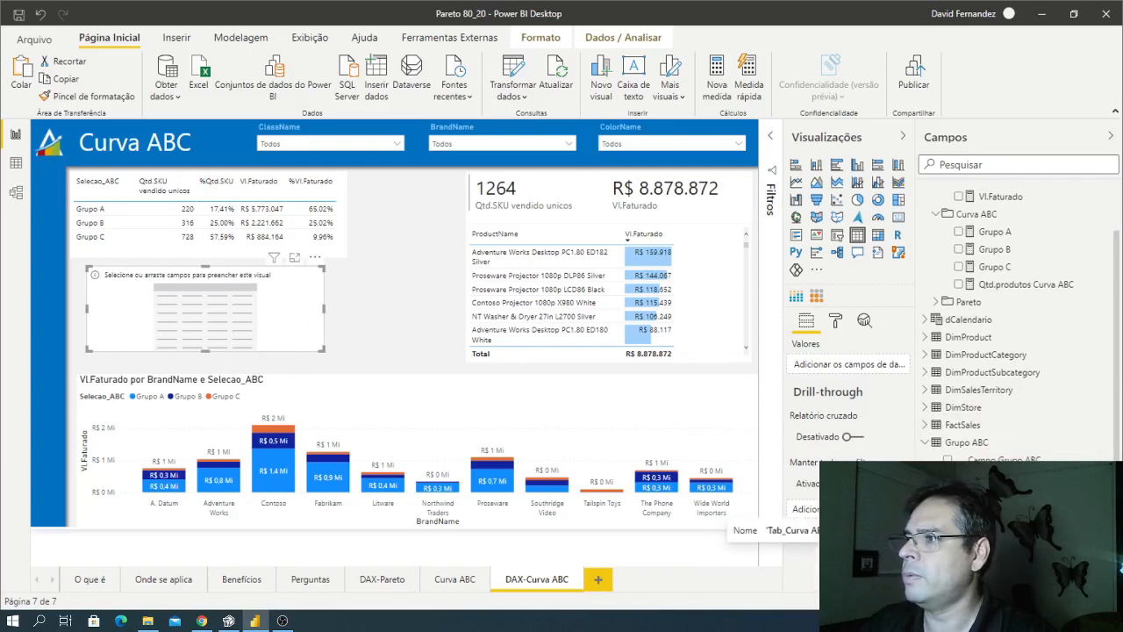
left_click(948, 530)
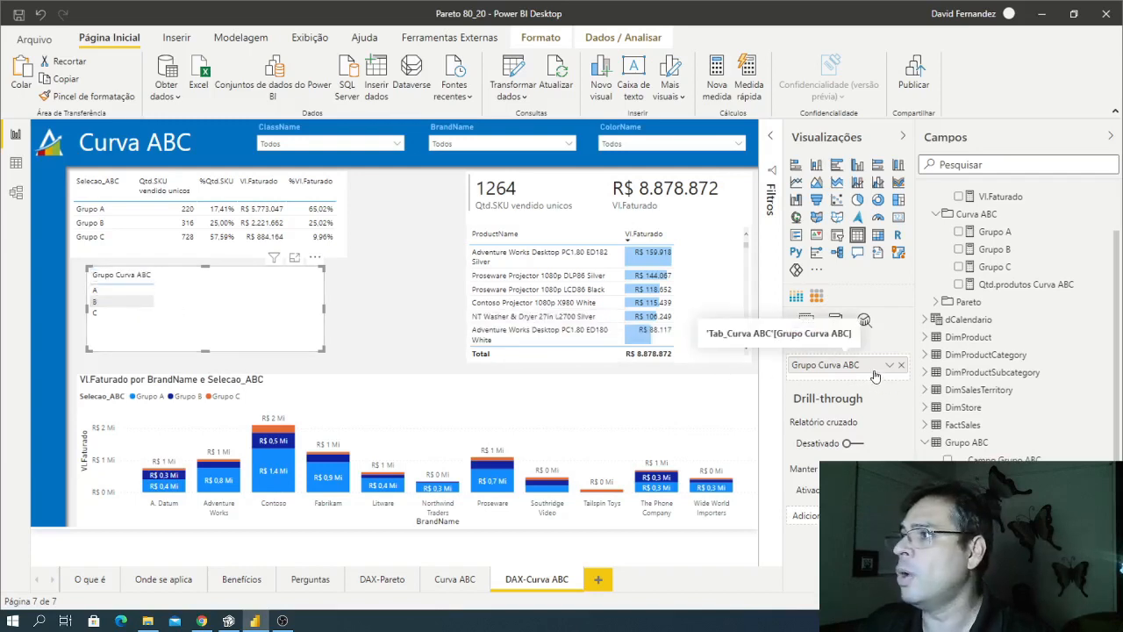
left_click(960, 285)
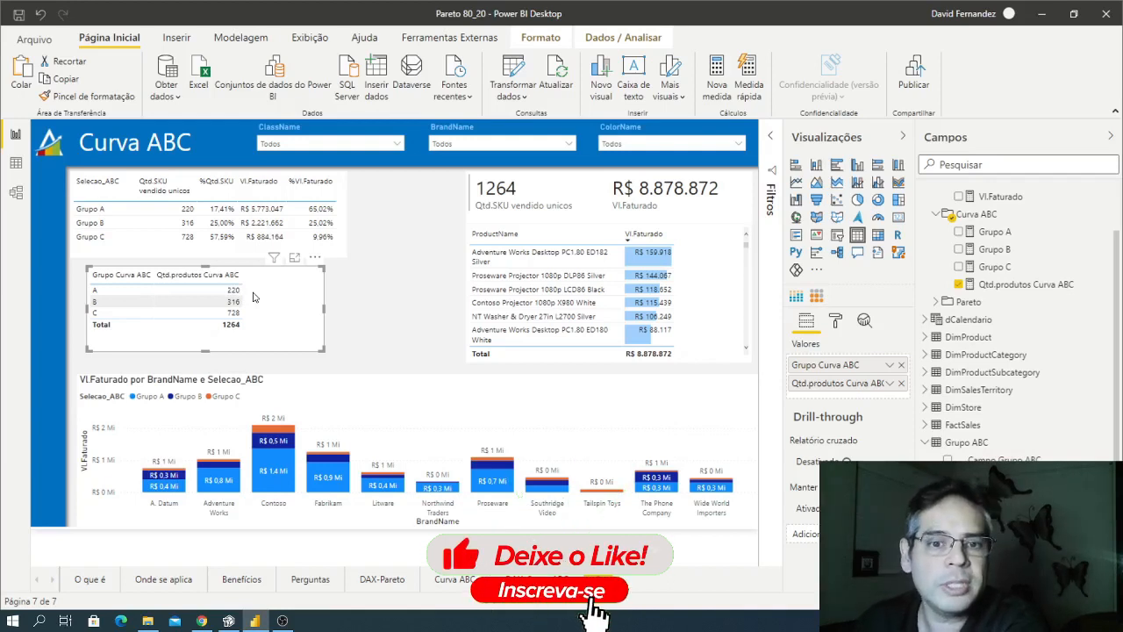
- Examine the full DAX formula of the Qtd.produtos Curva ABC measure, highlighting its [Qtd.SKU vendido unicos] expression, and collapse the formula
left_click(1024, 285)
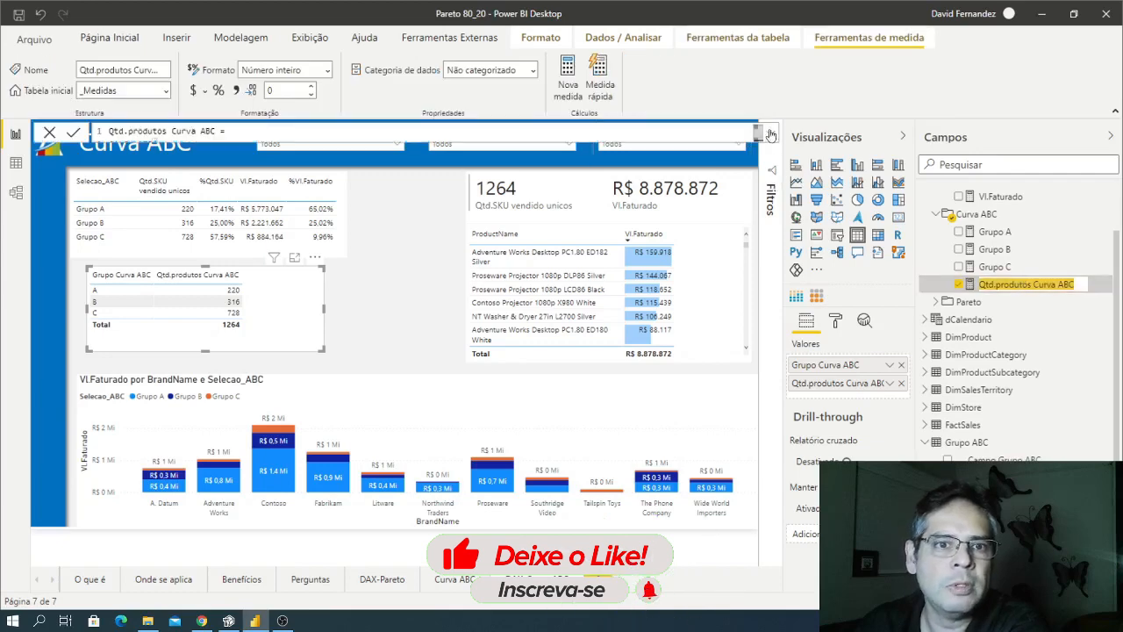
left_click(769, 134)
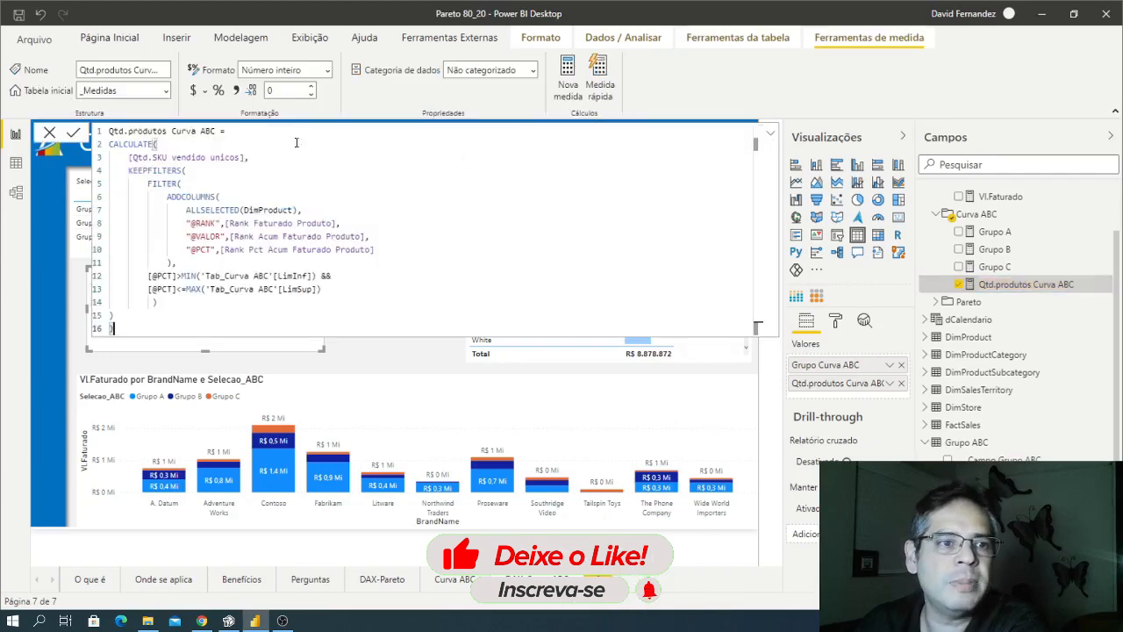
left_click_drag(129, 159, 253, 158)
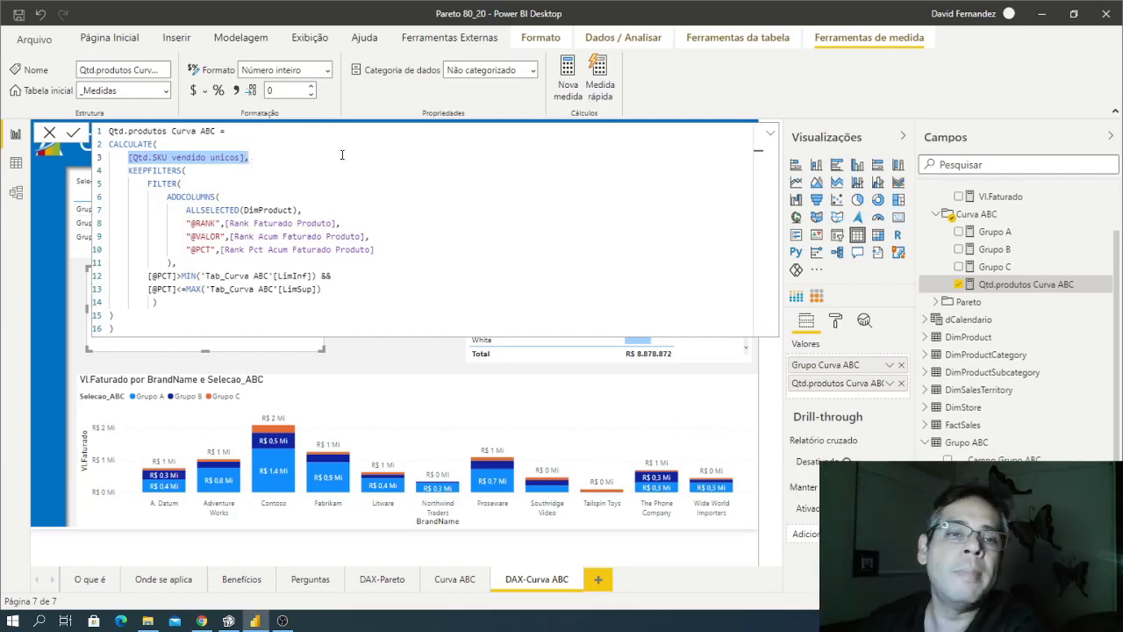
left_click(771, 135)
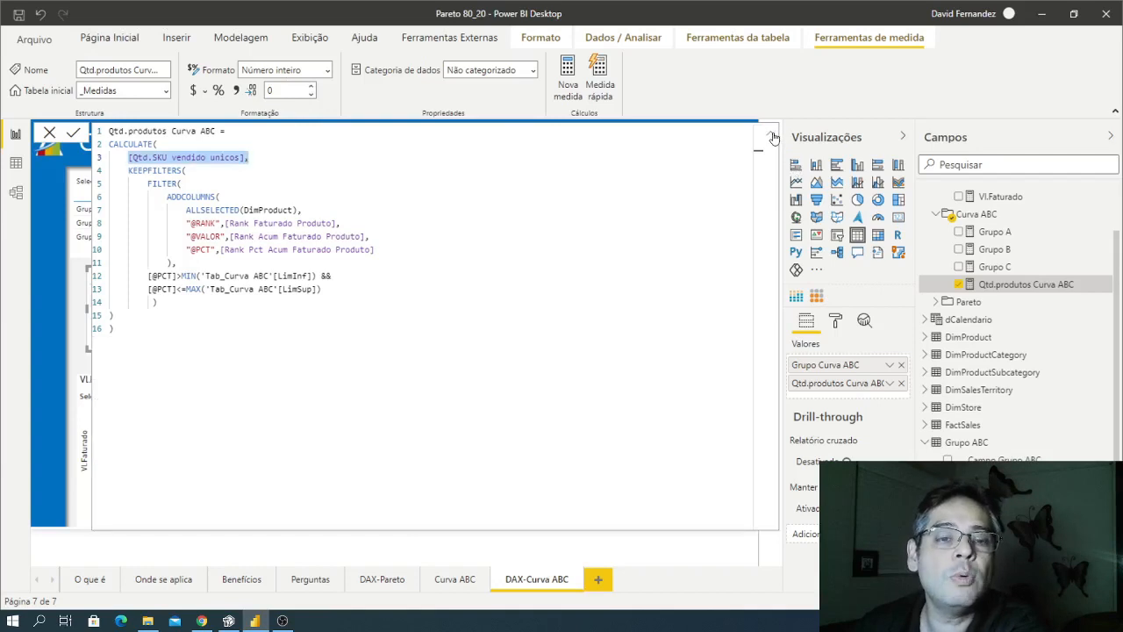
left_click(771, 136)
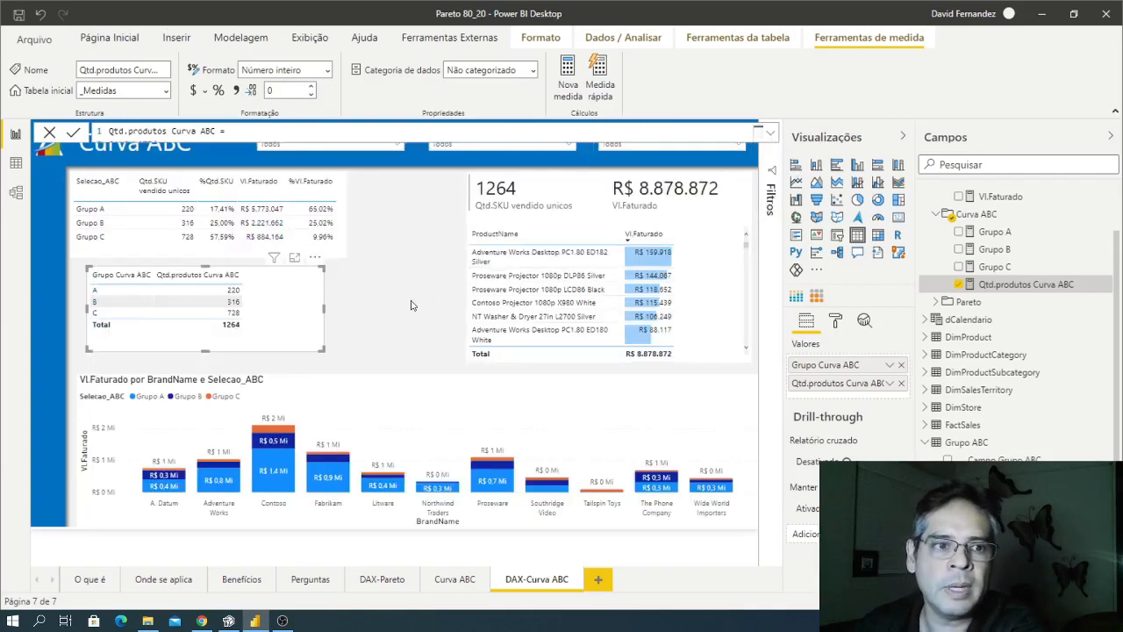
- Remove the Grupo Curva ABC table visual placed below the Selecao_ABC table
left_click(297, 335)
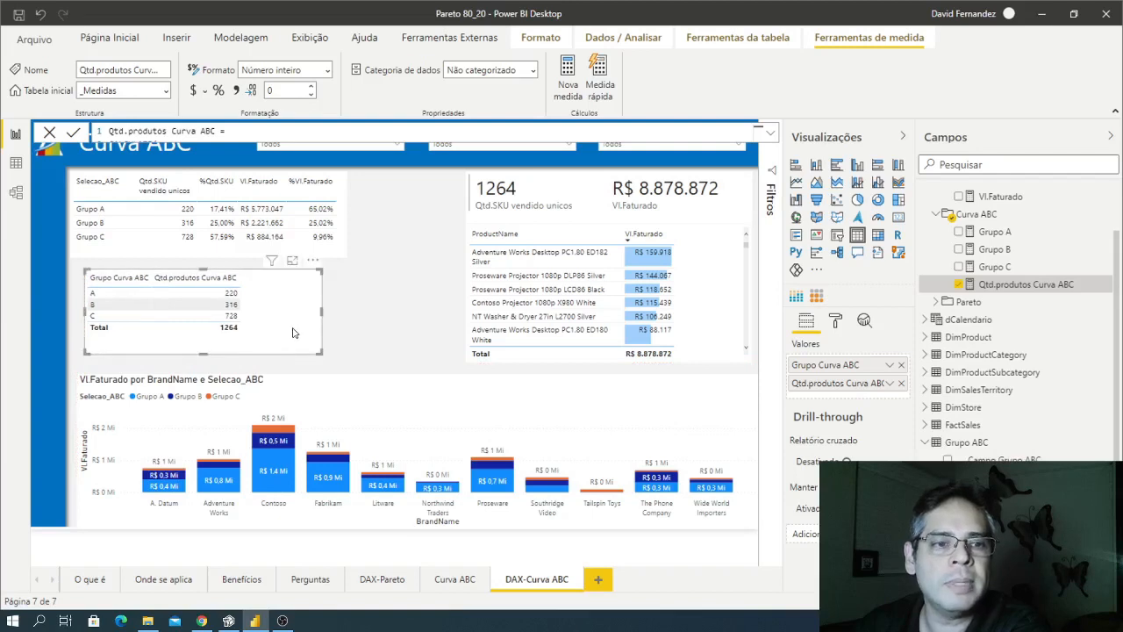
left_click(313, 262)
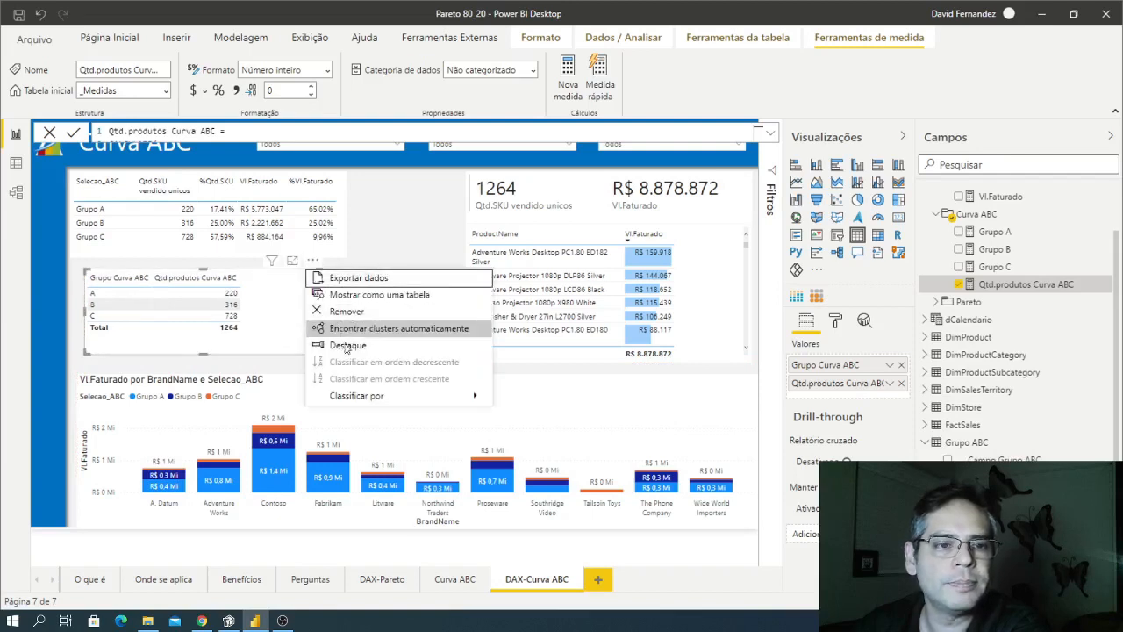
left_click(353, 312)
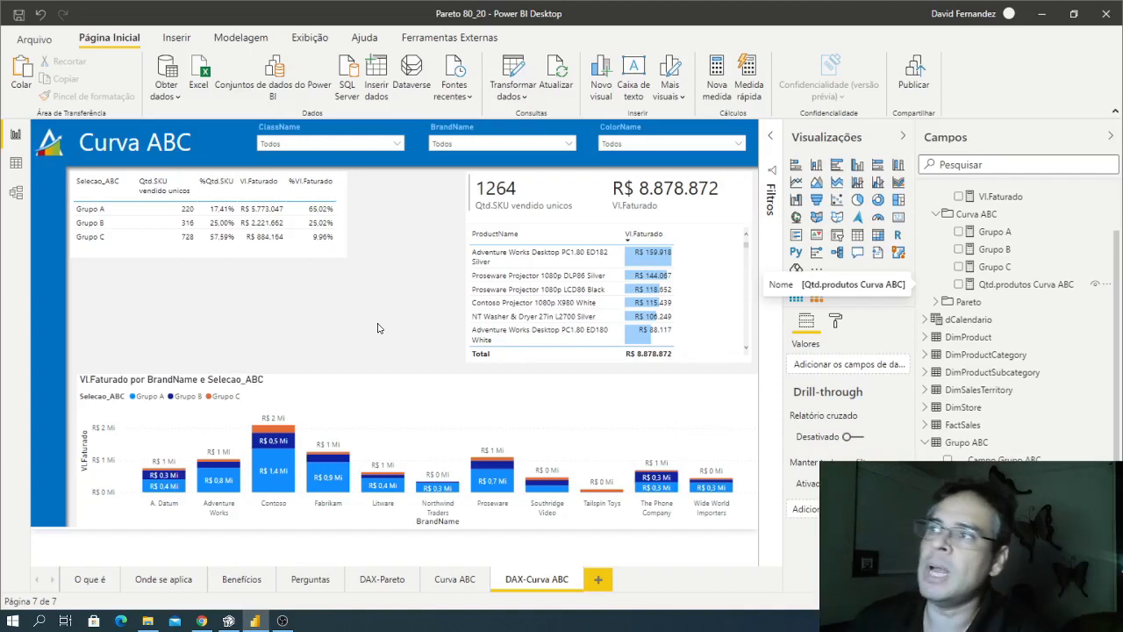
- Open the model in Tabular Editor, maximize its window and expand the Tables folder
left_click(453, 40)
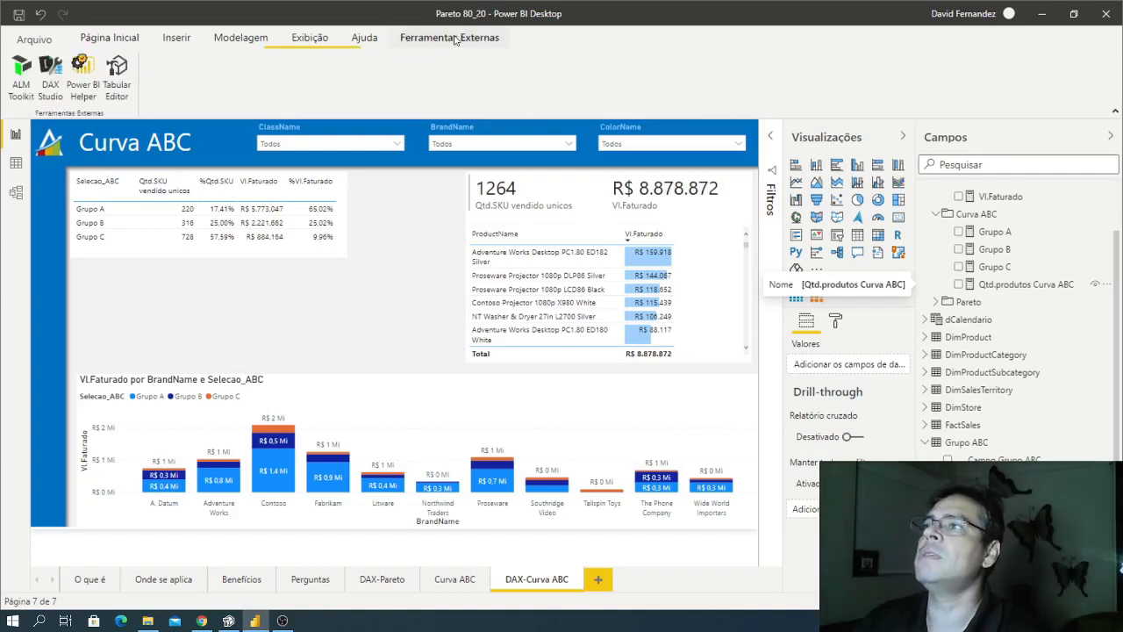
left_click(116, 77)
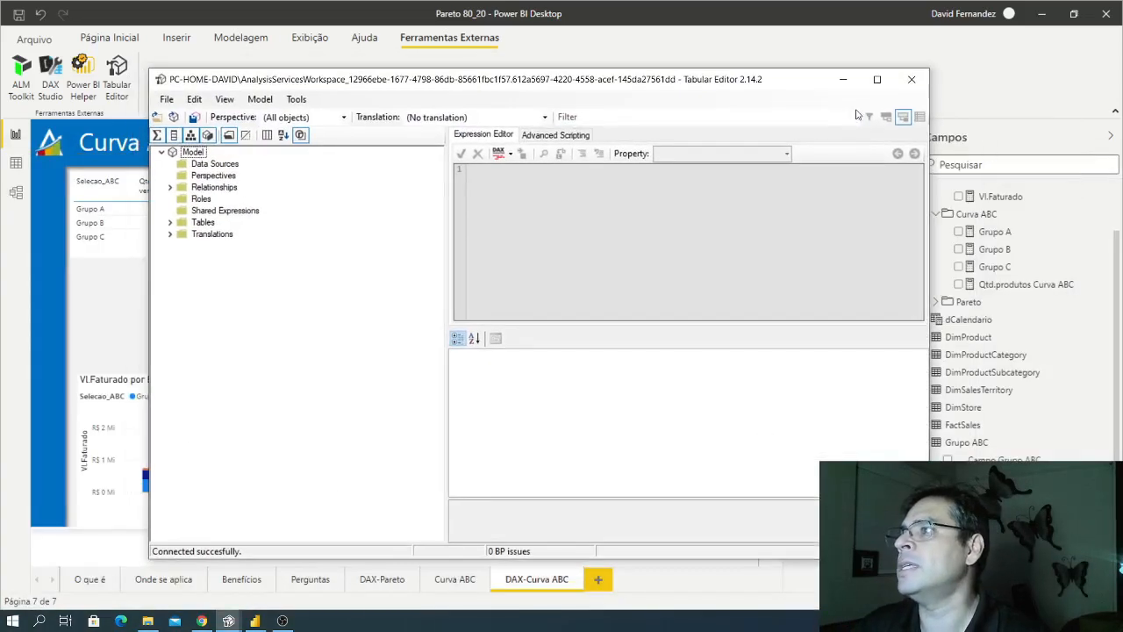
left_click(876, 80)
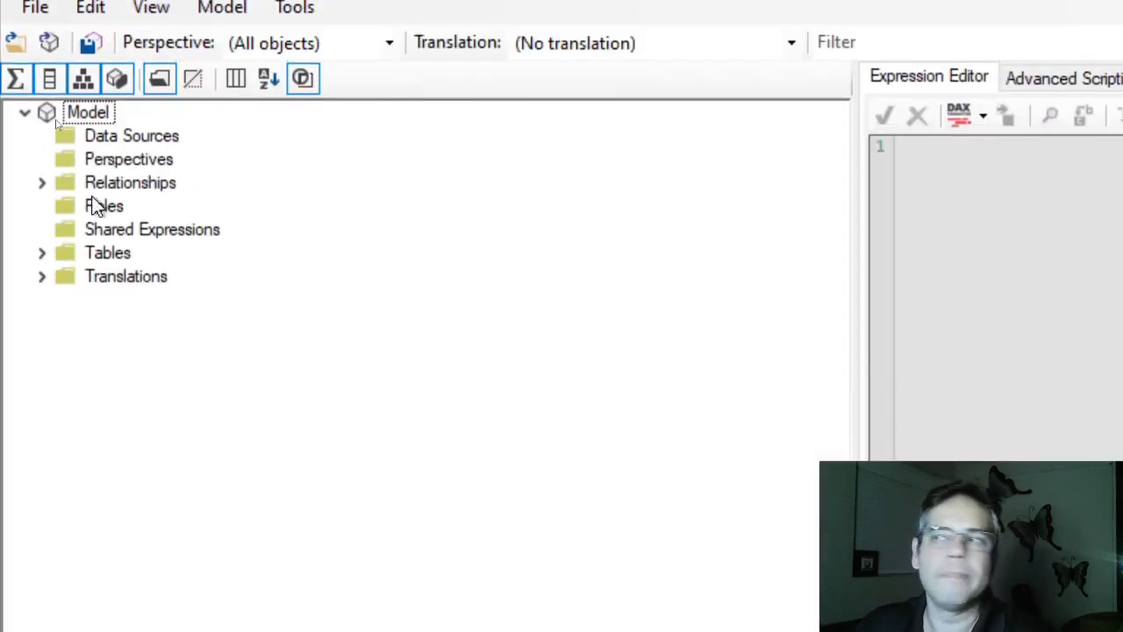
left_click(42, 252)
left_click(112, 256)
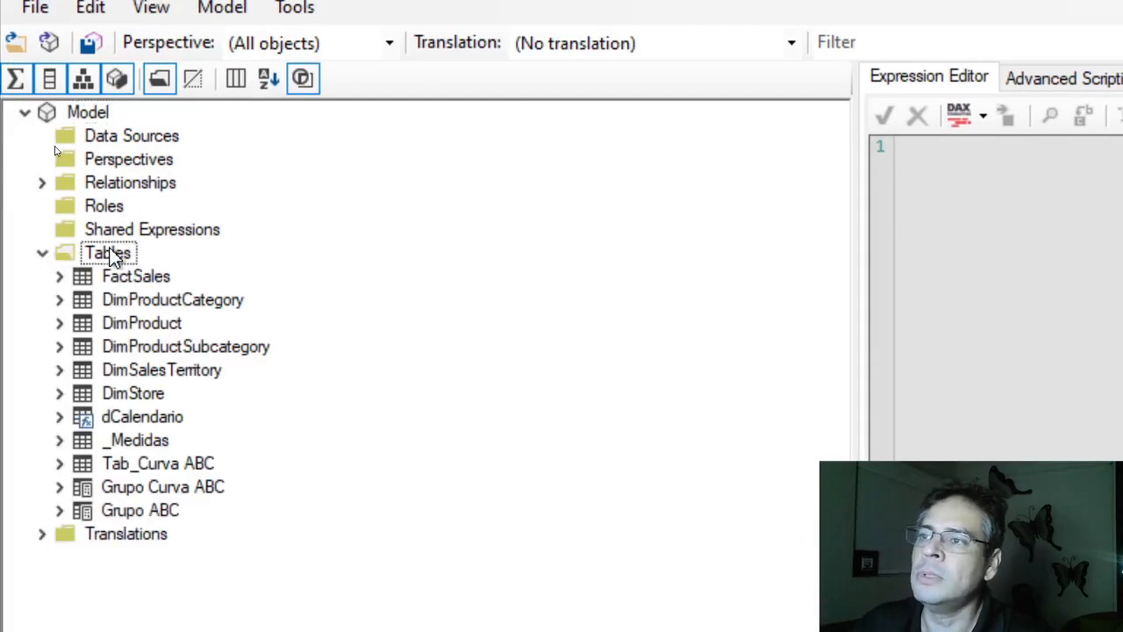
- Create a new calculation group under Tables and name it Grupo ABC-YTube
right_click(119, 259)
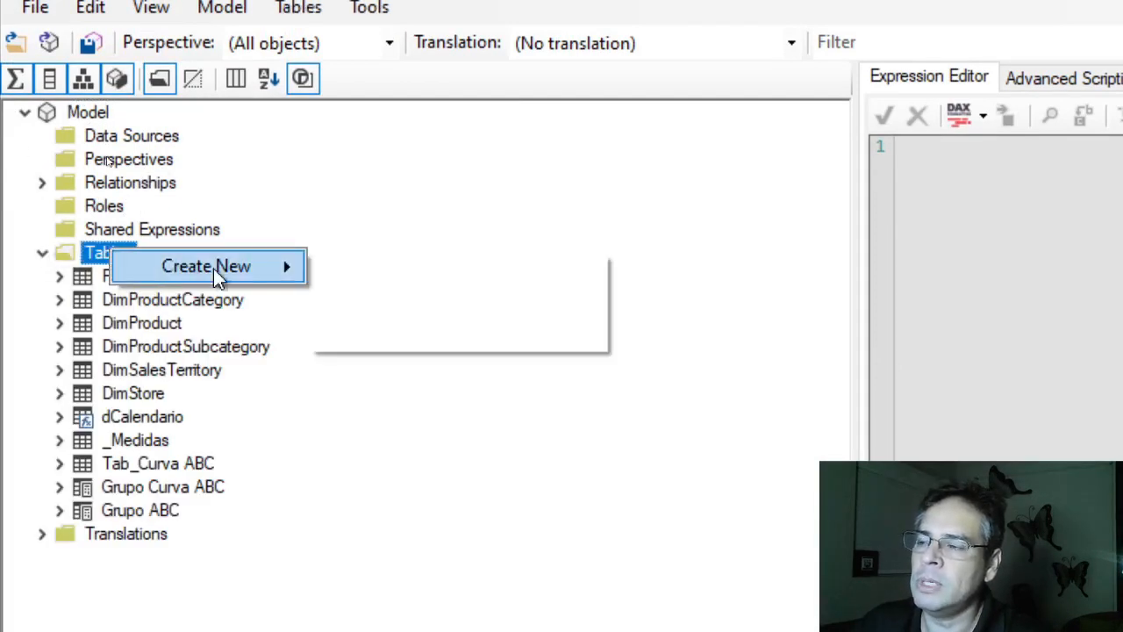
mouse_move(213, 267)
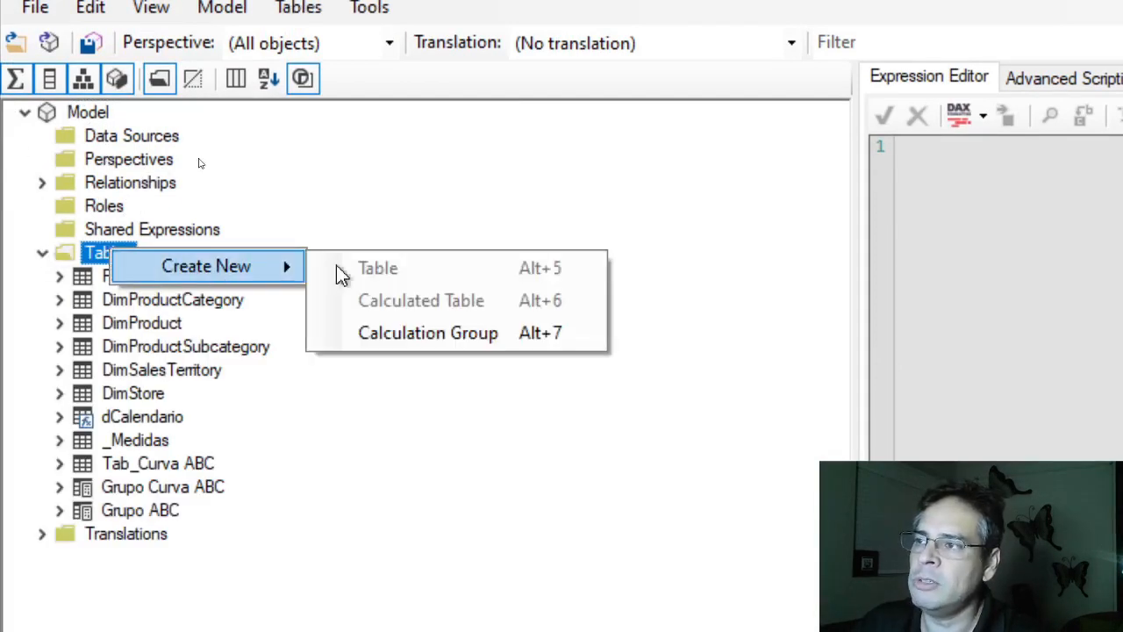
left_click(433, 329)
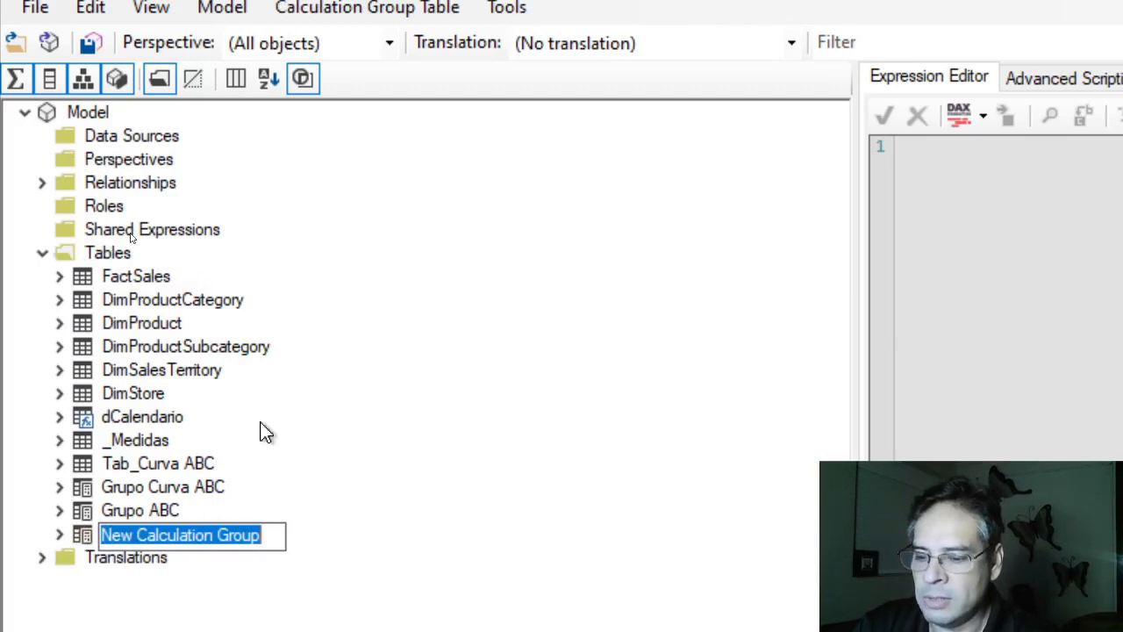
type("\\gru")
key("BackSpace")
key("BackSpace")
key("BackSpace")
key("BackSpace")
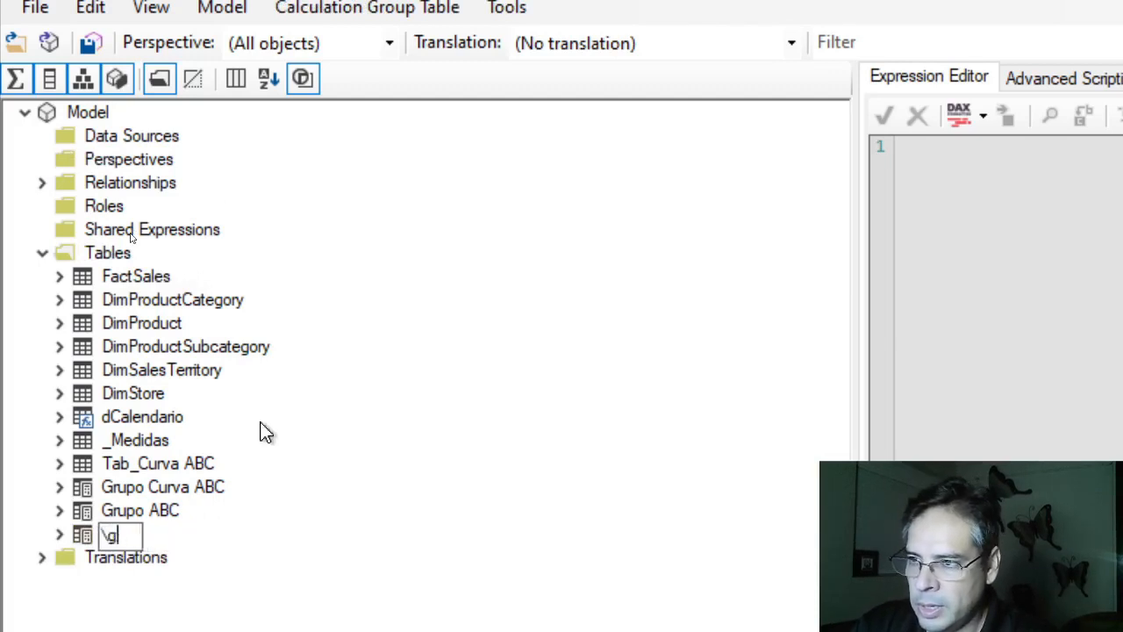
type("Grupo ABC")
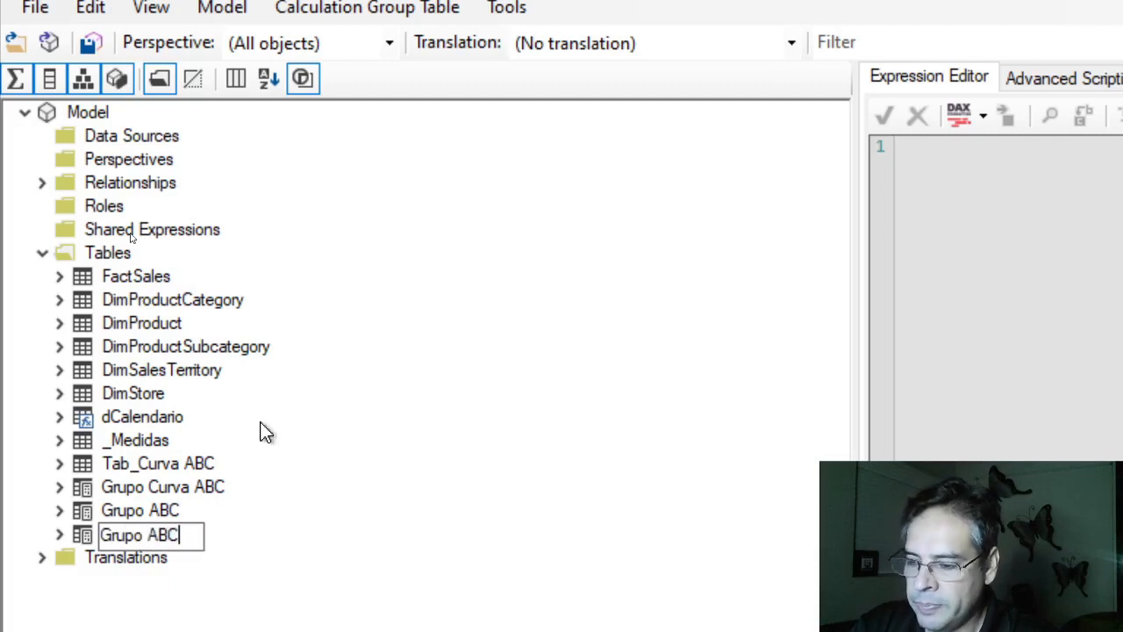
type("-")
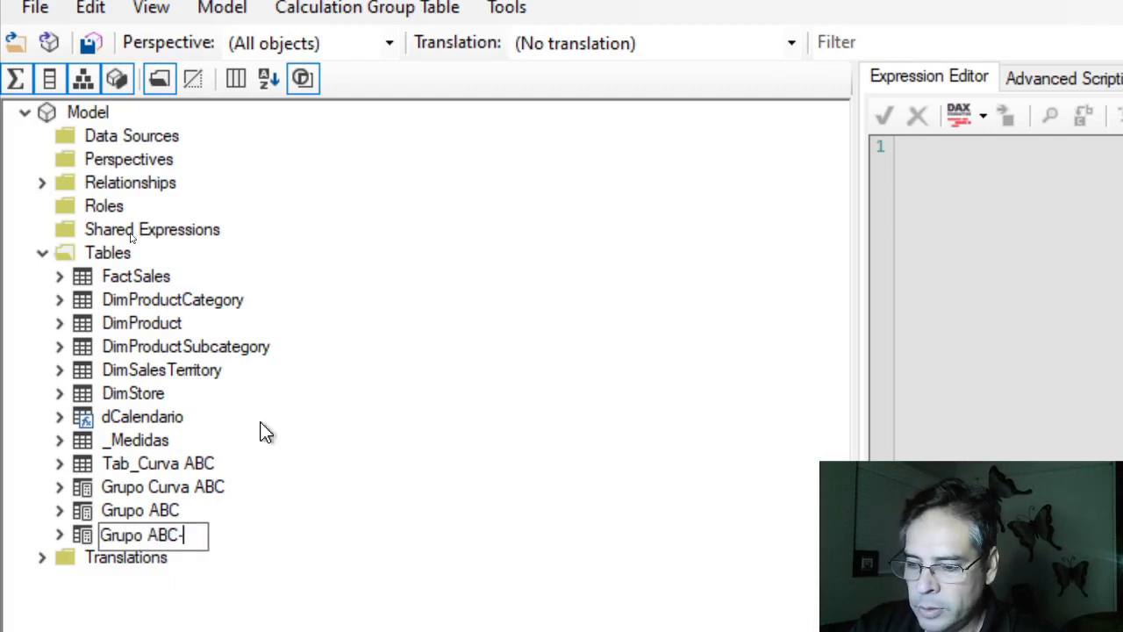
type("YT")
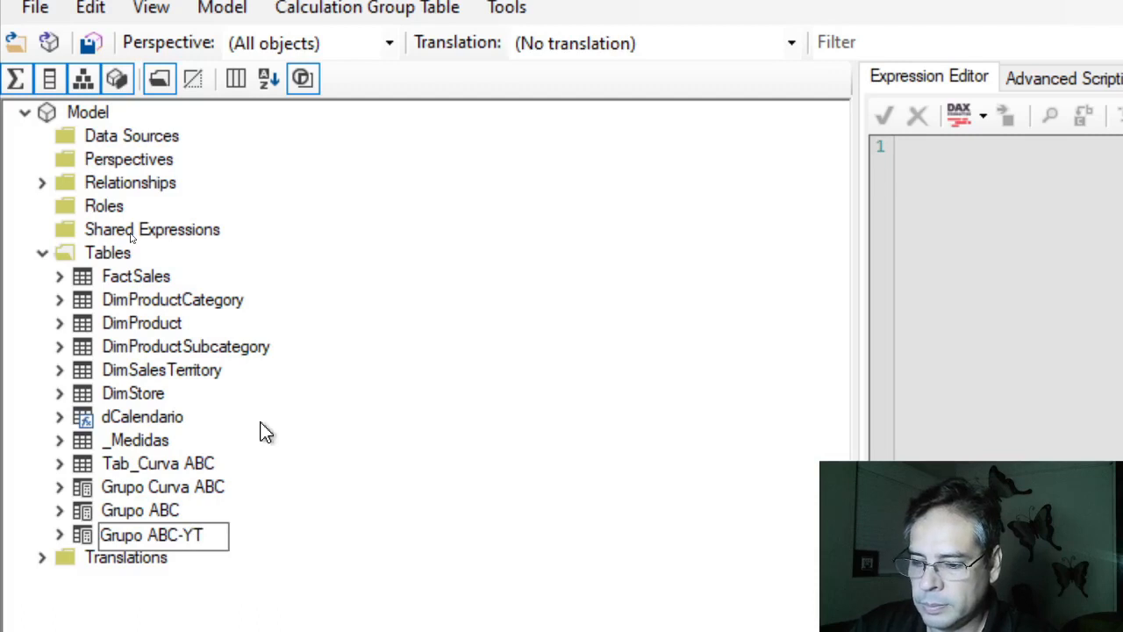
type("ube")
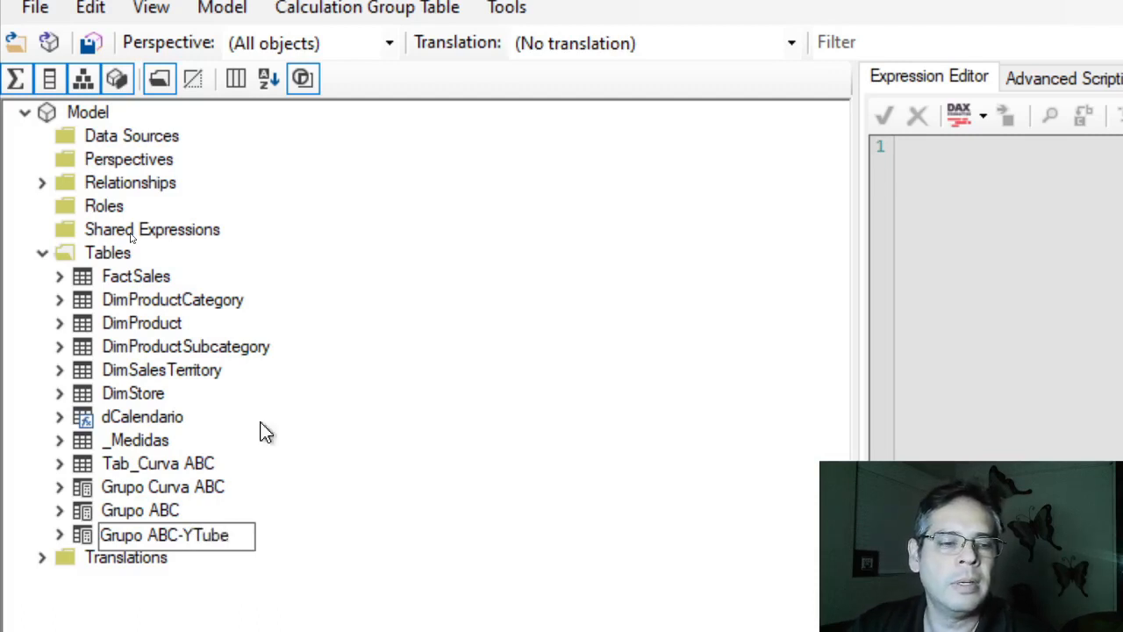
key("Return")
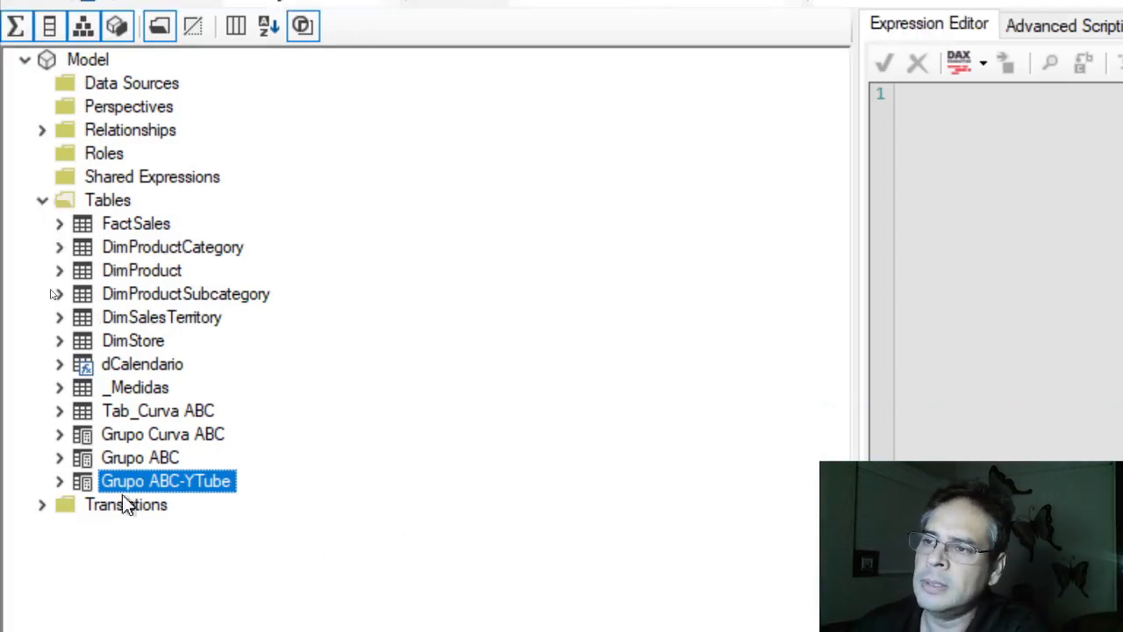
- Expand the Grupo ABC-YTube calculation group and rename its Name column to GrupoABC
left_click(58, 481)
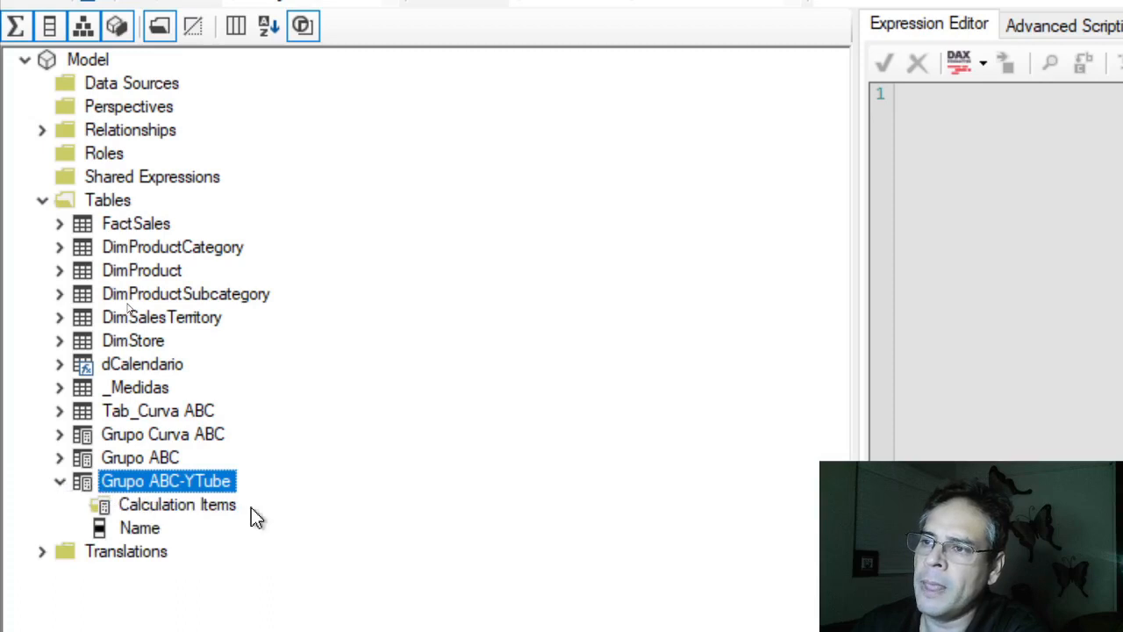
left_click(152, 527)
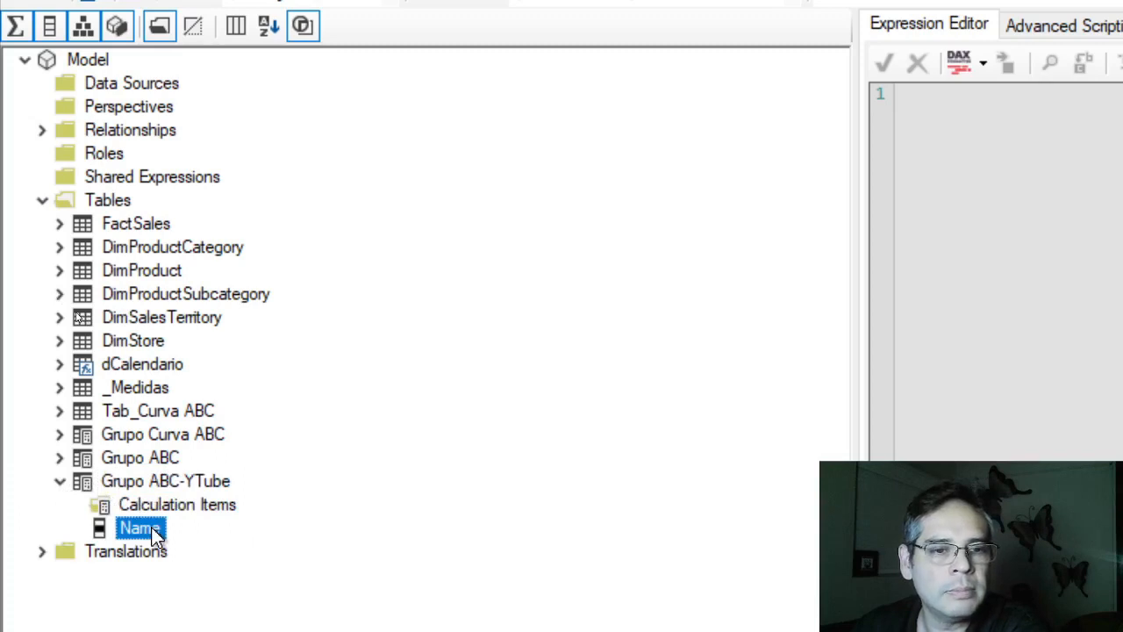
left_click(151, 529)
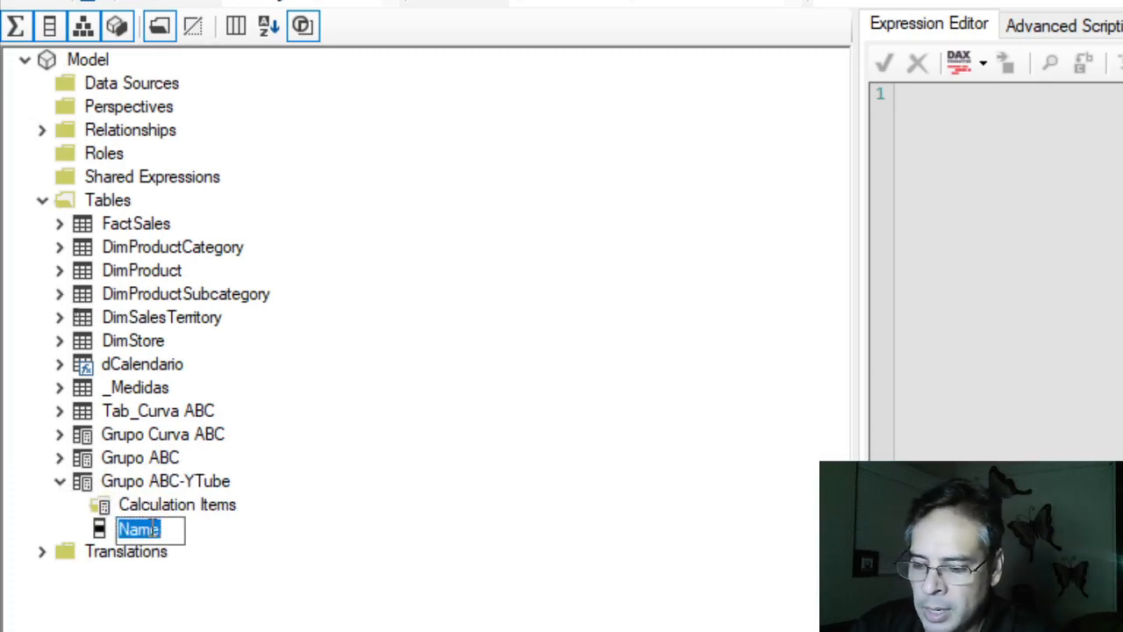
type("Grupo")
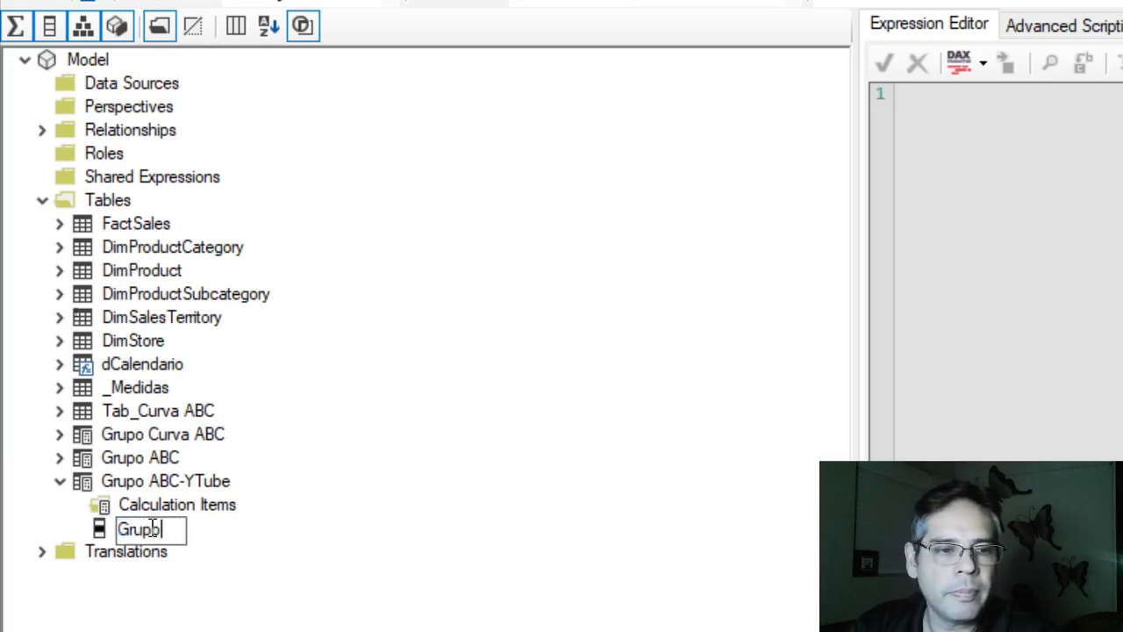
type(" ABC")
key("Return")
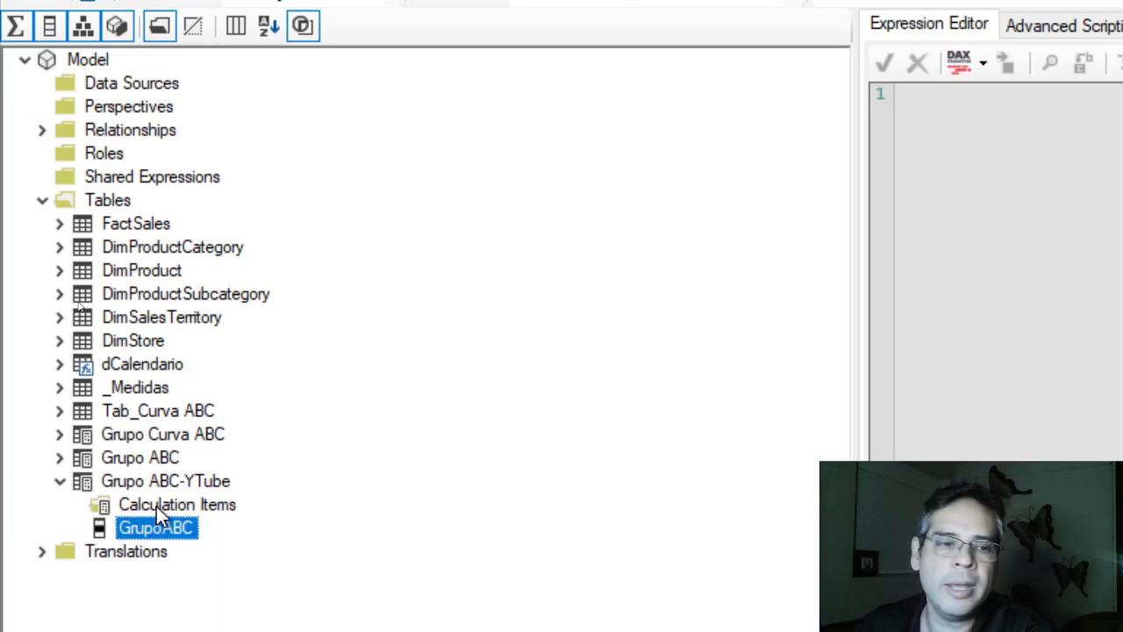
- Add a calculation item named Grupo A to the Grupo ABC-YTube calculation group
left_click(156, 506)
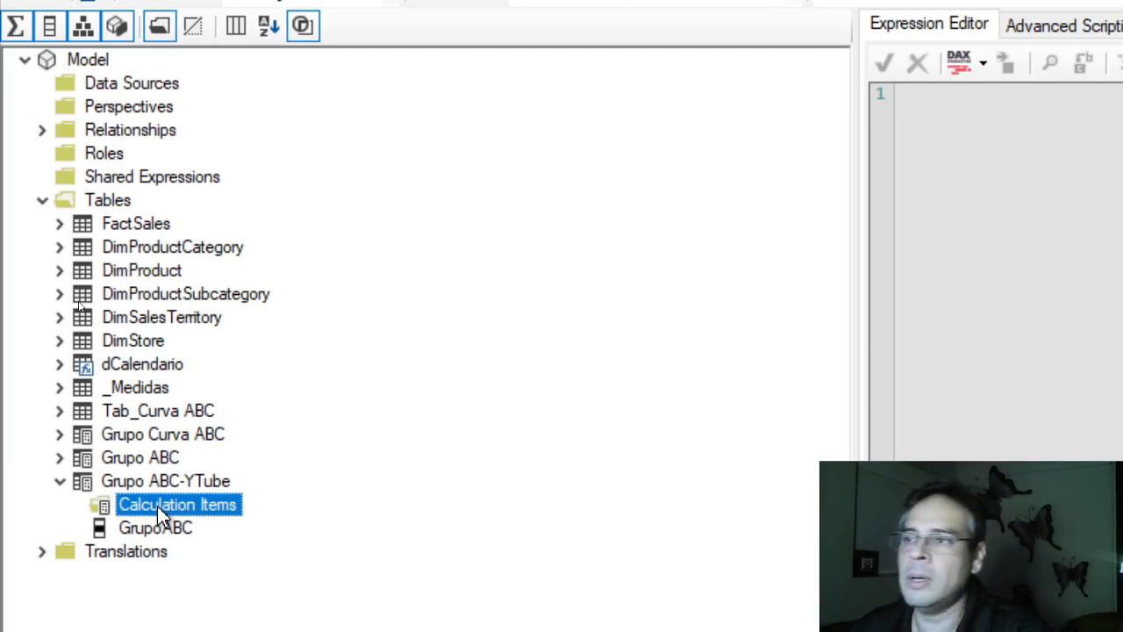
right_click(157, 506)
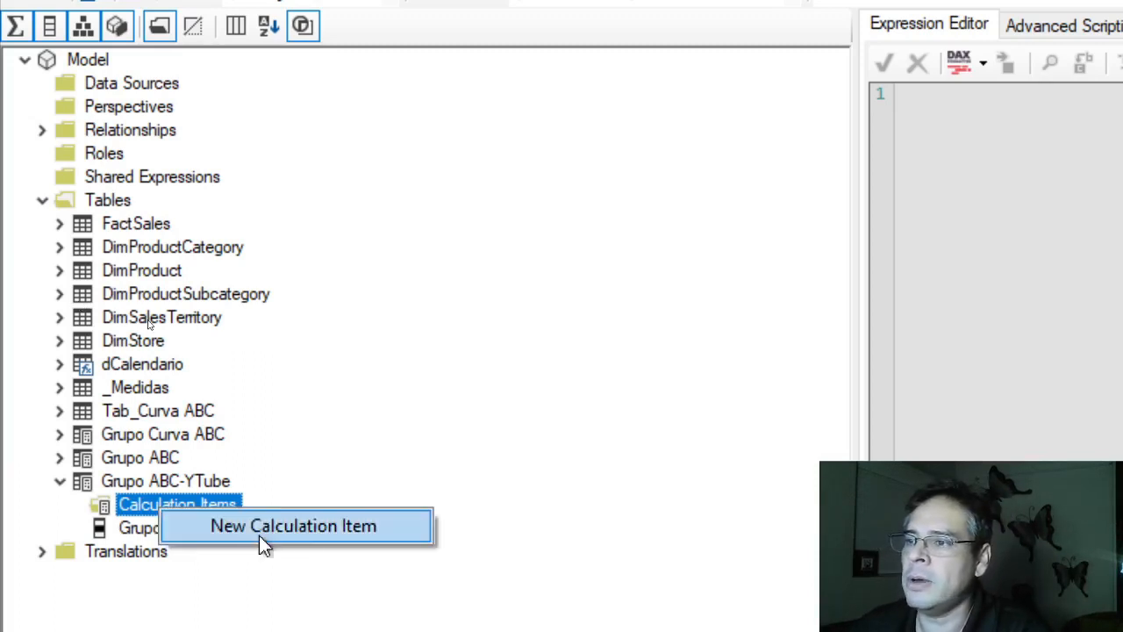
left_click(343, 524)
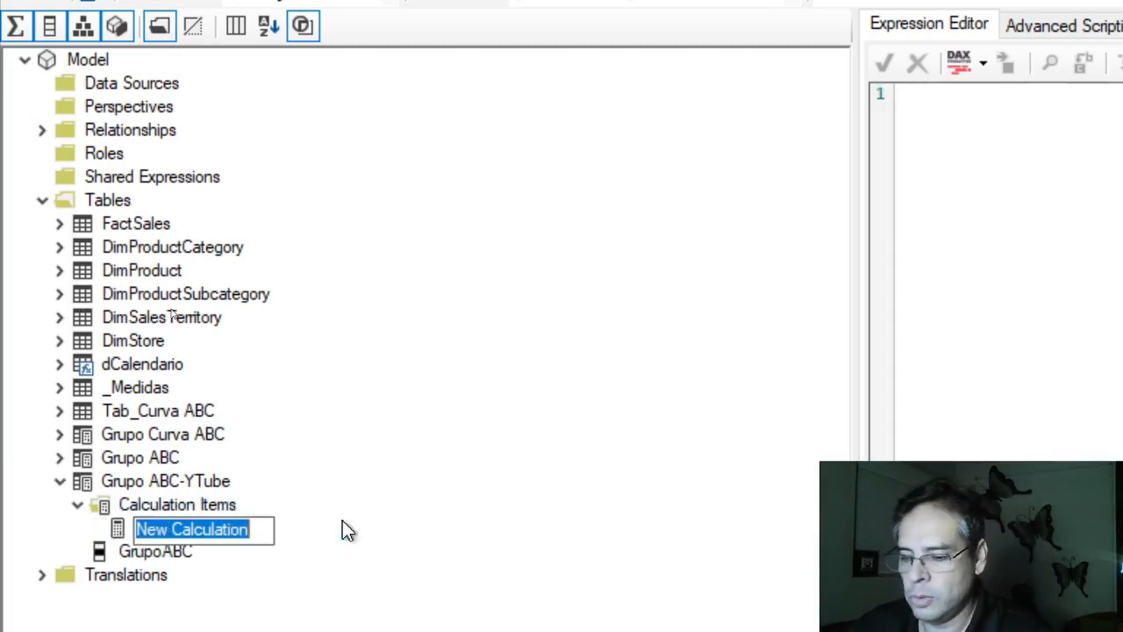
key("BackSpace")
type("G")
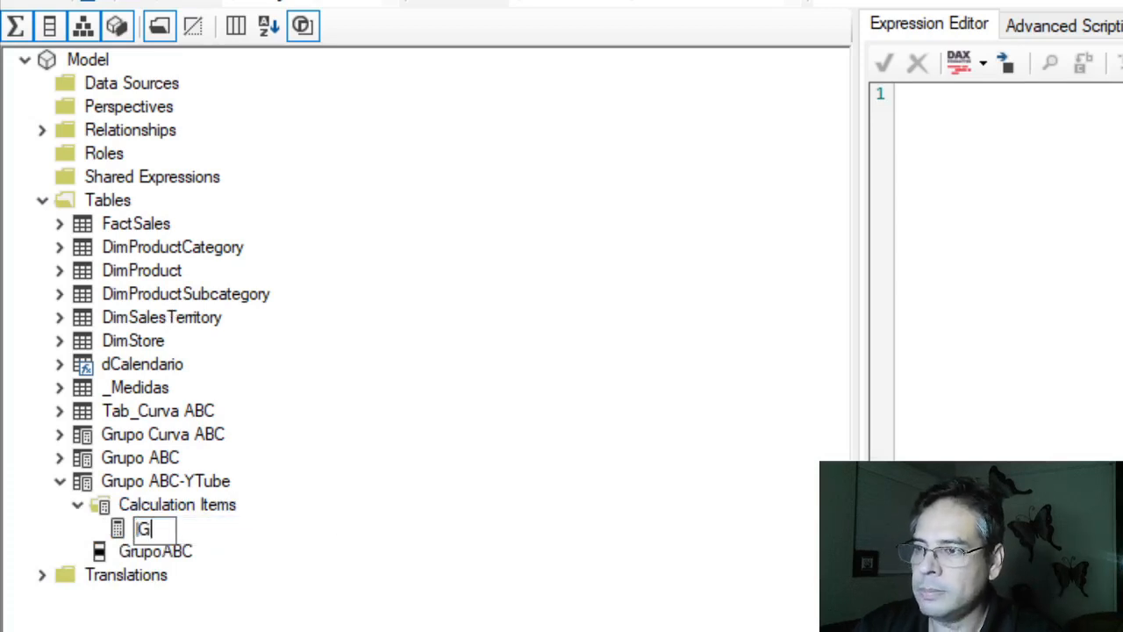
key("BackSpace")
type("Gru")
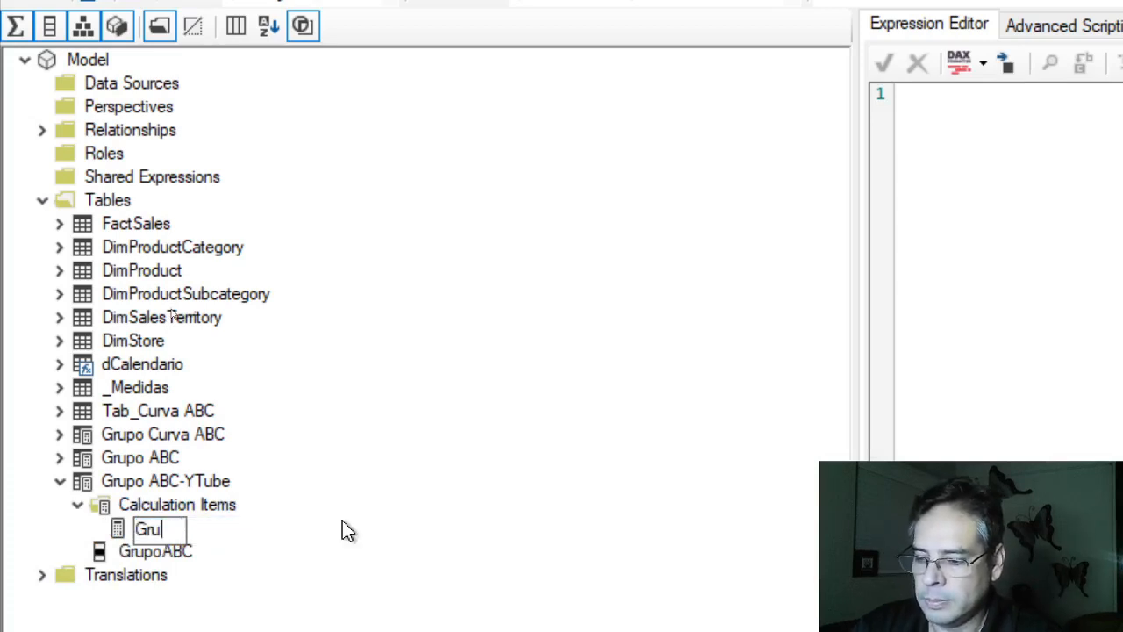
type("po A")
key("Return")
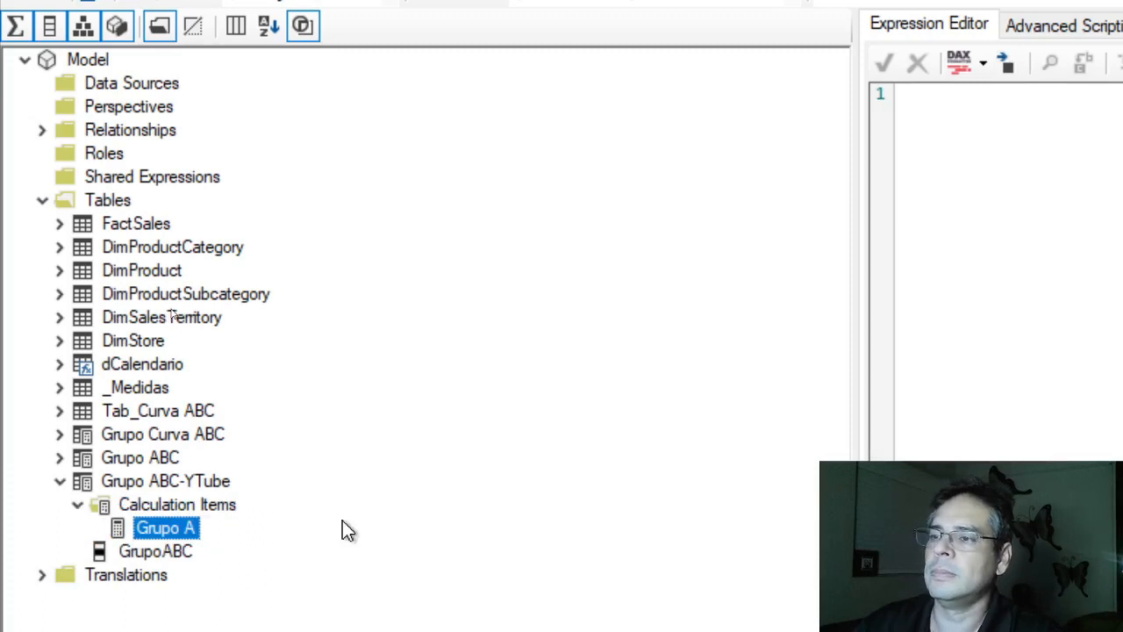
- Add a calculation item named Grupo B to the Grupo ABC-YTube calculation group
left_click(191, 507)
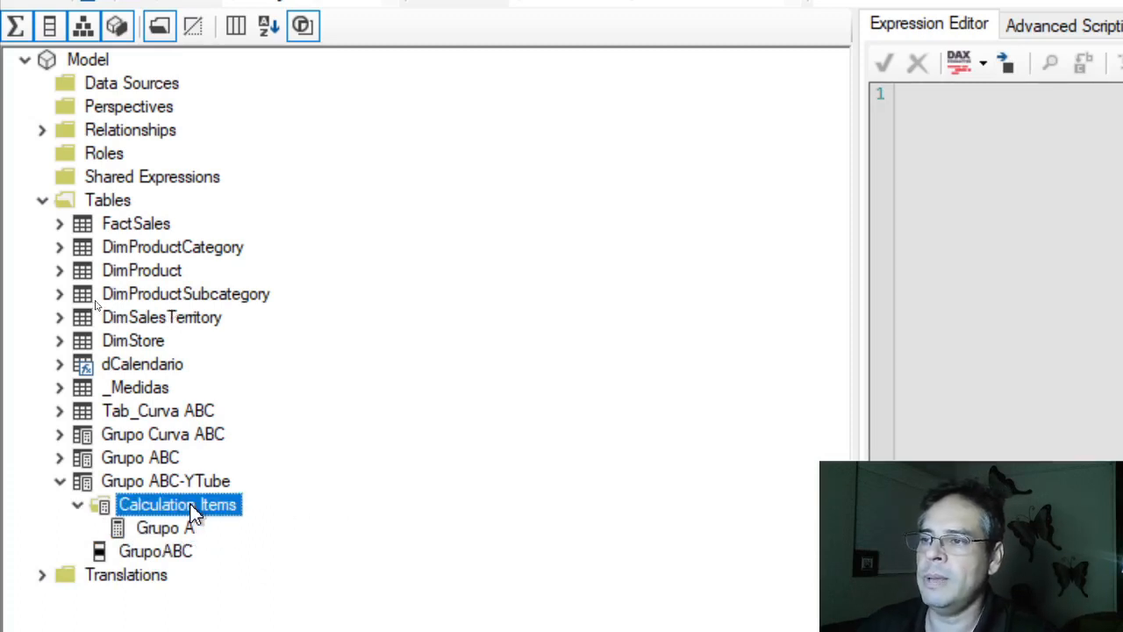
right_click(214, 505)
left_click(261, 523)
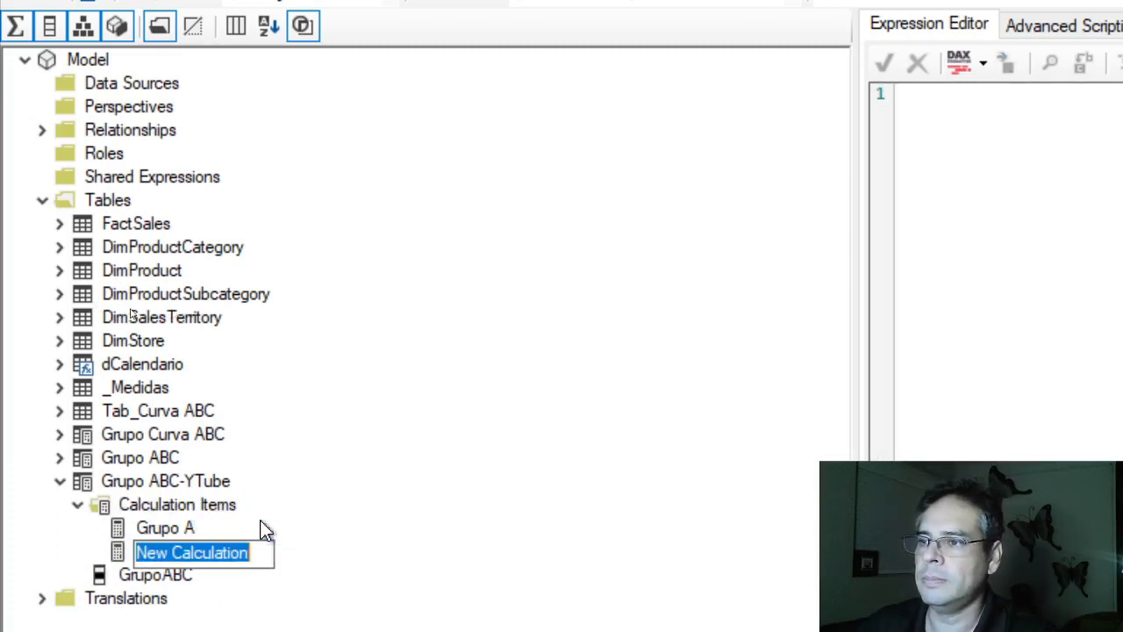
type("G")
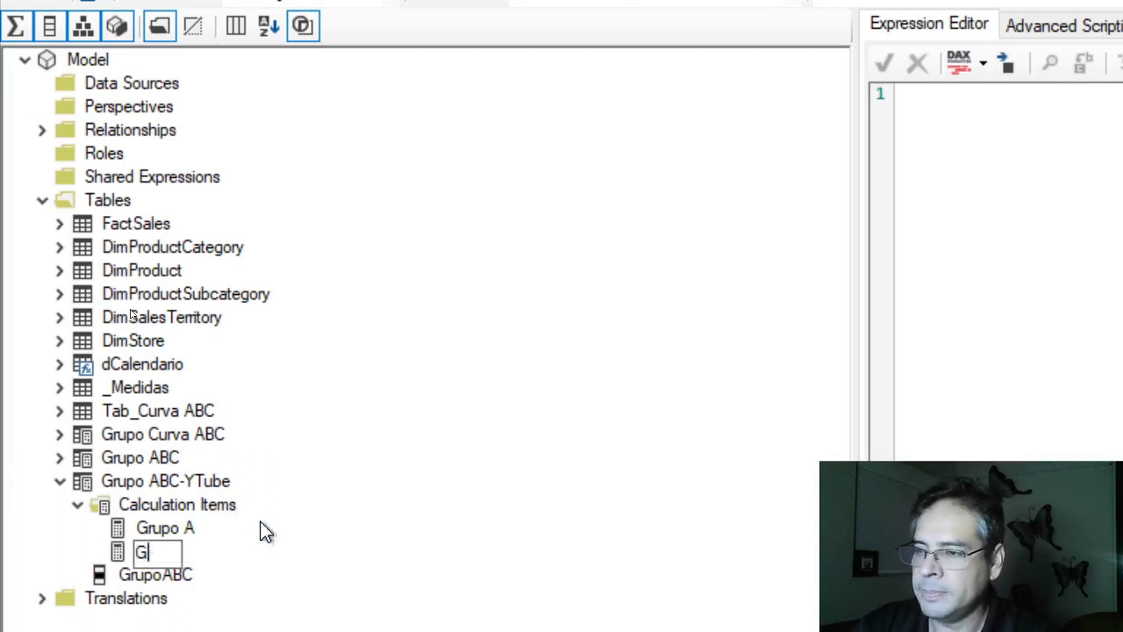
type("rupo B")
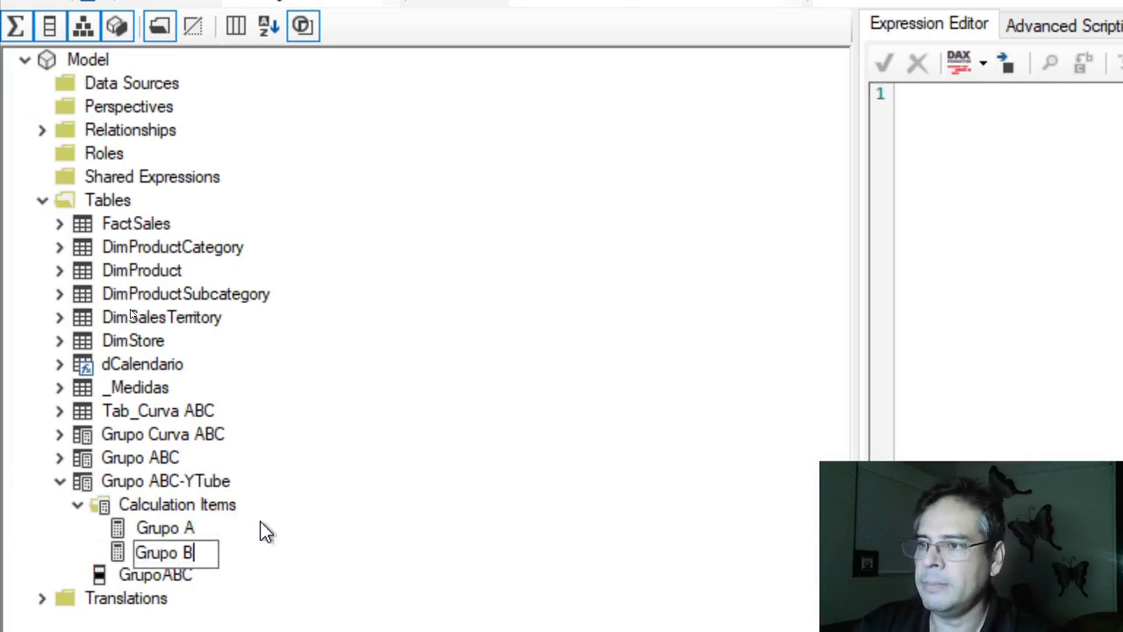
key("Return")
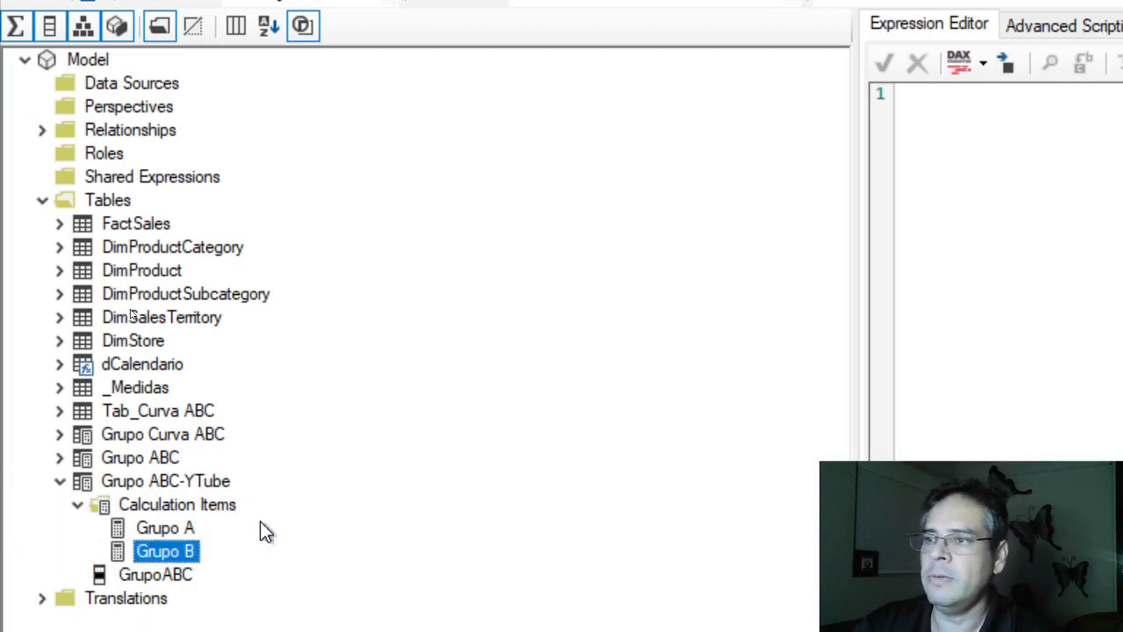
- Add a calculation item named Grupo C to the Grupo ABC-YTube calculation group
left_click(174, 508)
right_click(174, 509)
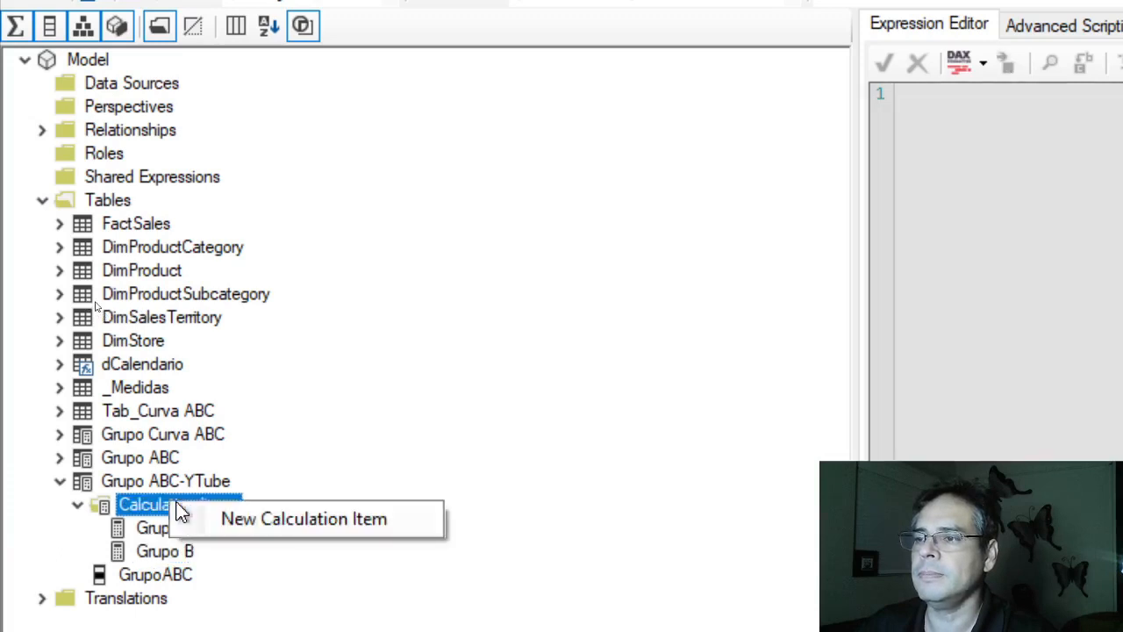
left_click(259, 520)
type("G")
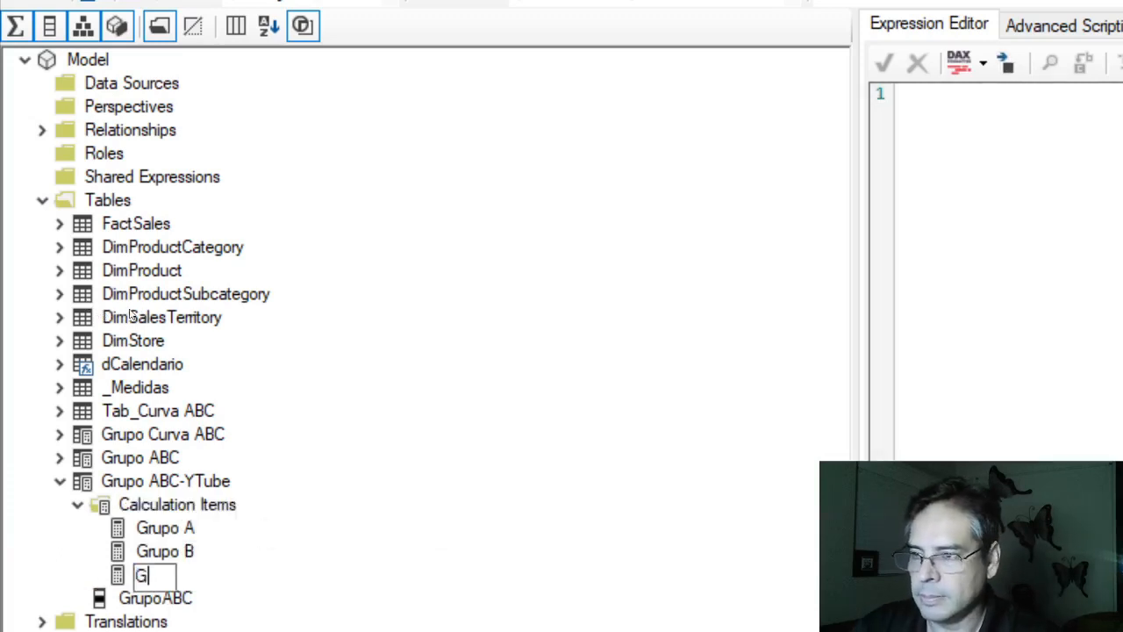
type("rupo C")
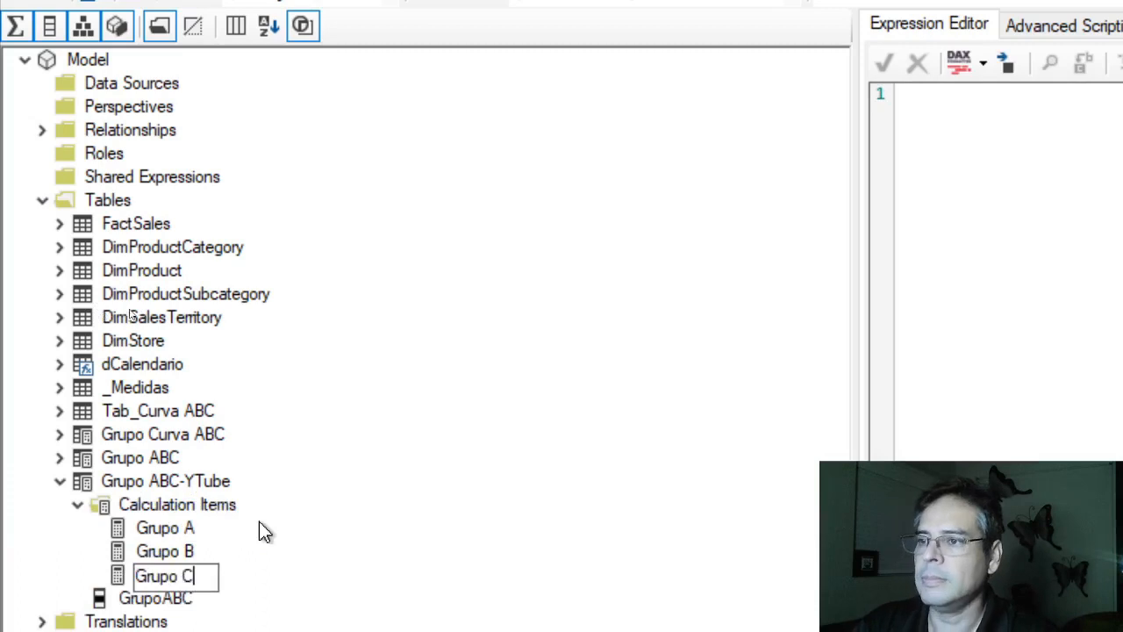
key("Return")
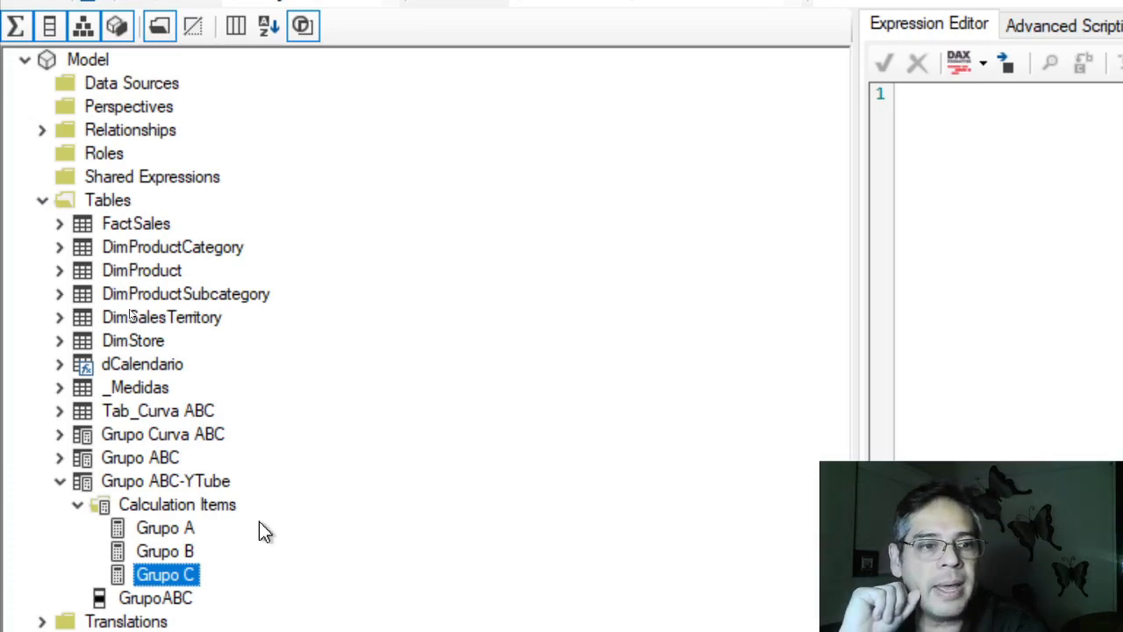
- Review the DAX expressions of the Grupo A, Grupo B and Grupo C measures in the Curva ABC folder of _Medidas
left_click(59, 387)
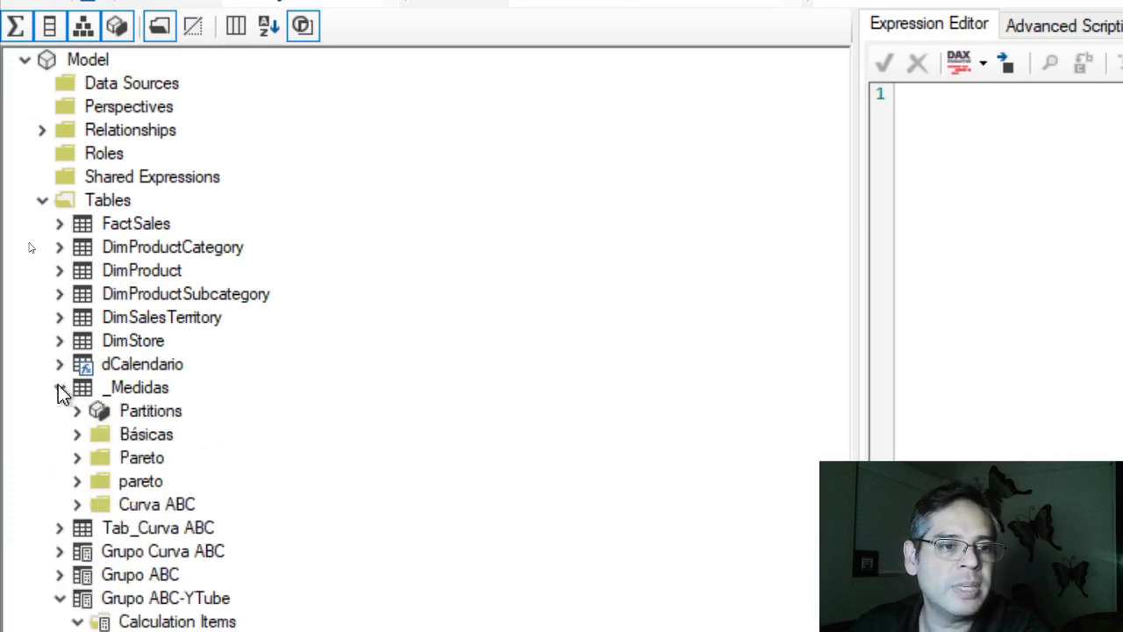
left_click(77, 504)
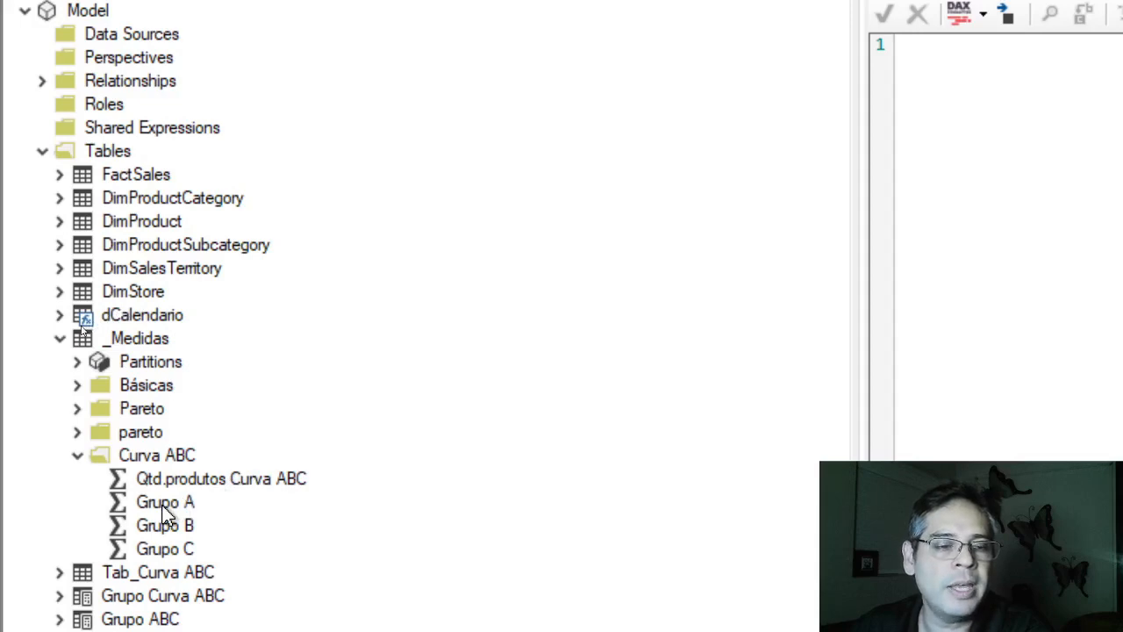
left_click(162, 507)
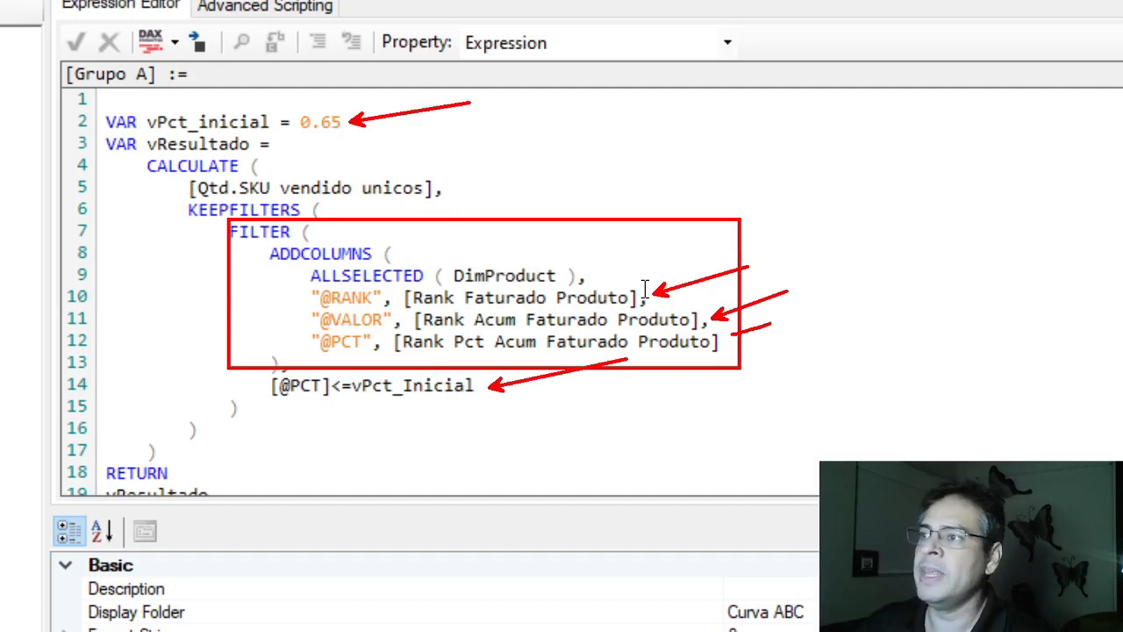
left_click_drag(437, 187, 574, 163)
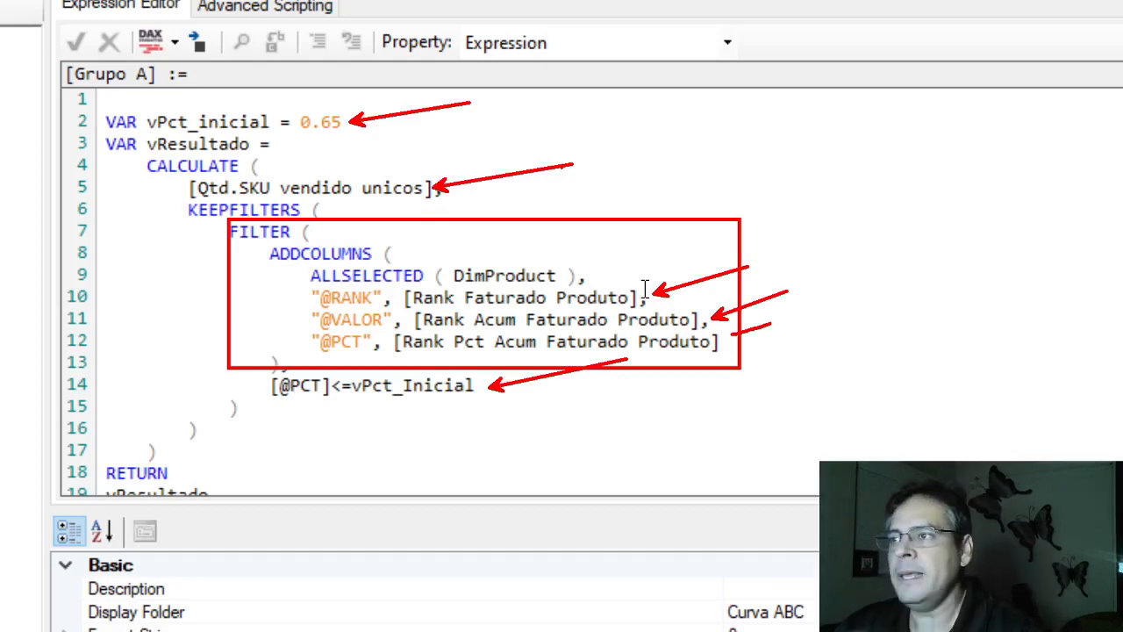
key("Escape")
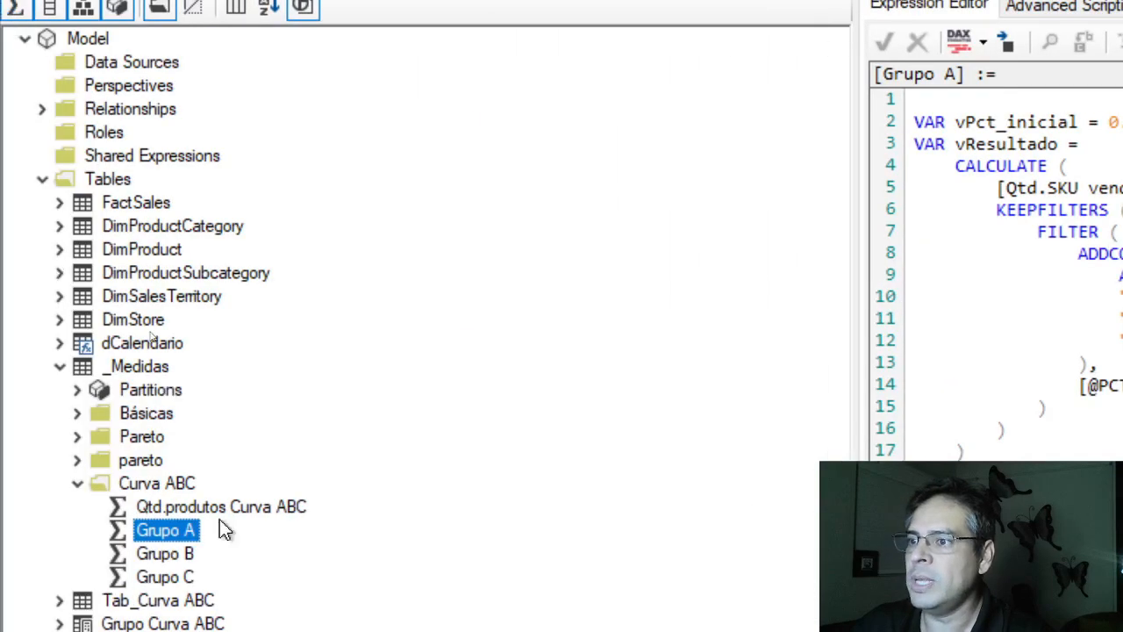
left_click(184, 506)
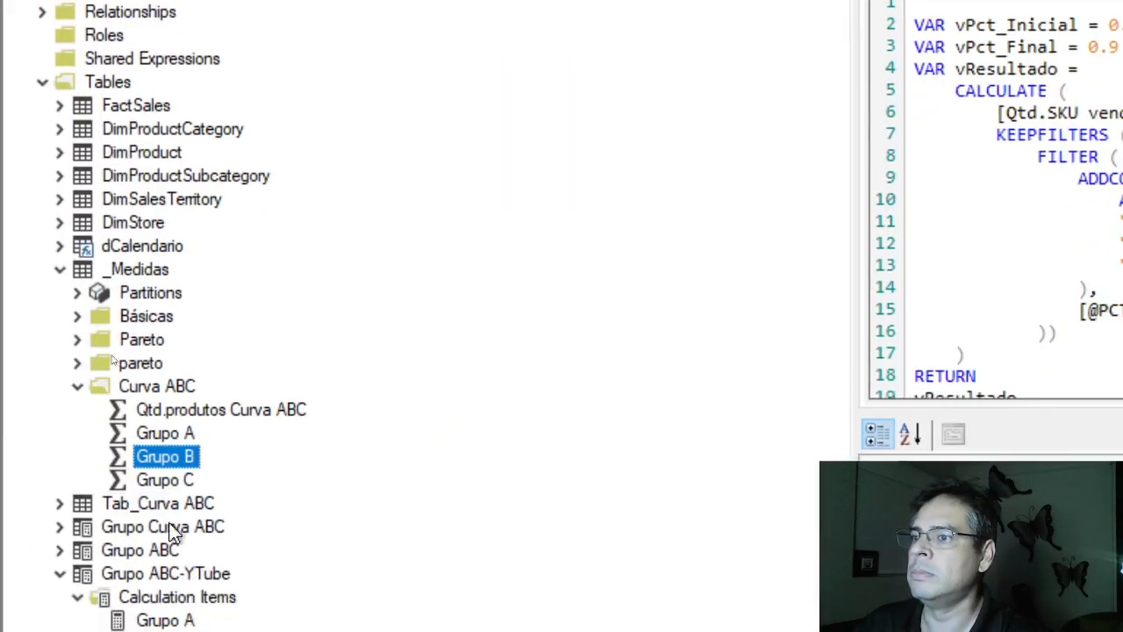
left_click(185, 481)
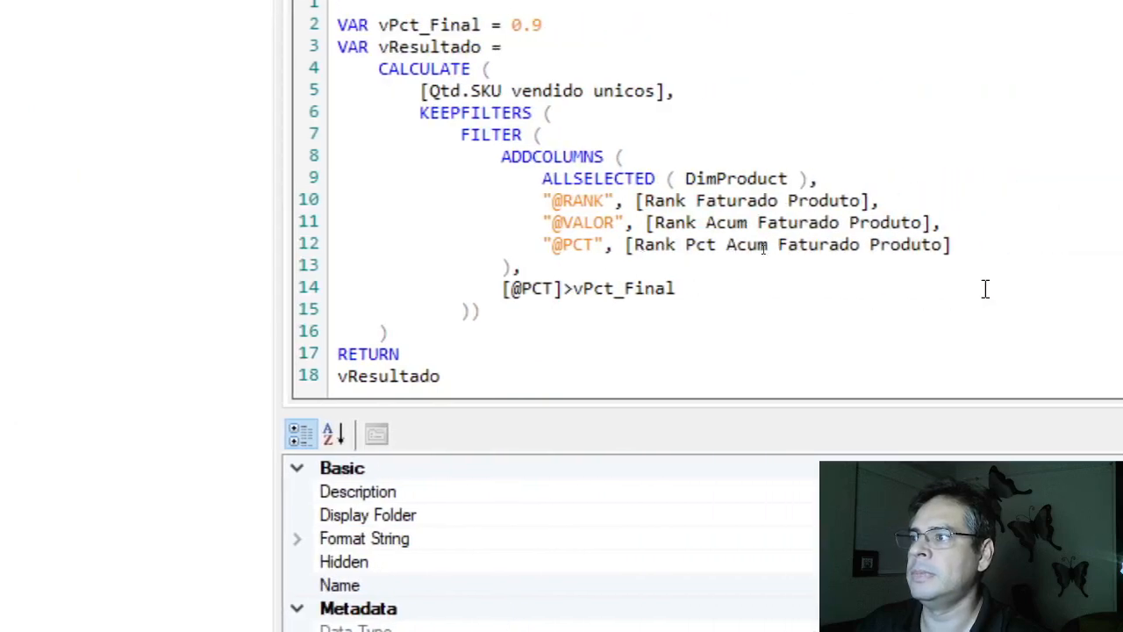
left_click(696, 287)
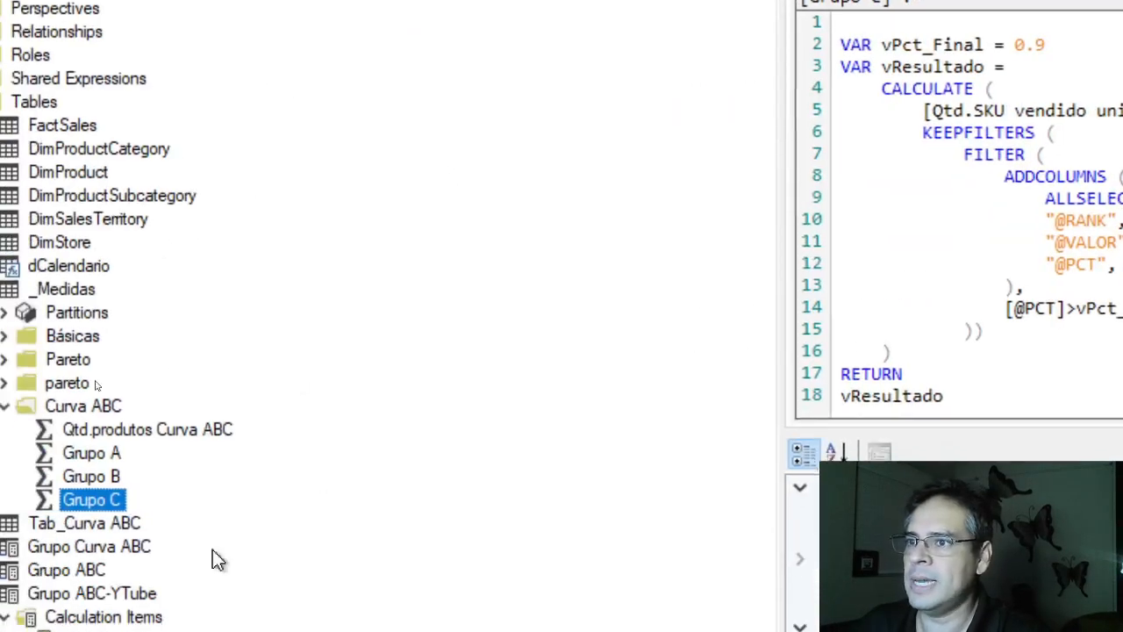
- Copy the full DAX expression of the Grupo A measure into the Grupo A calculation item of Grupo ABC-YTube
left_click(113, 452)
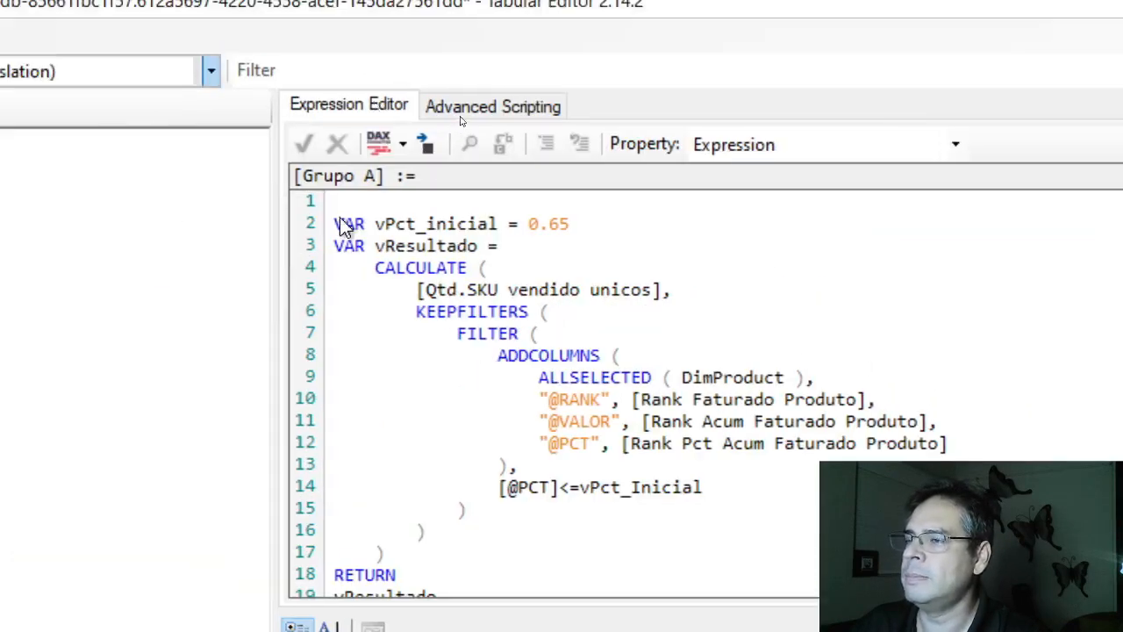
key("ctrl+a")
key("ctrl+c")
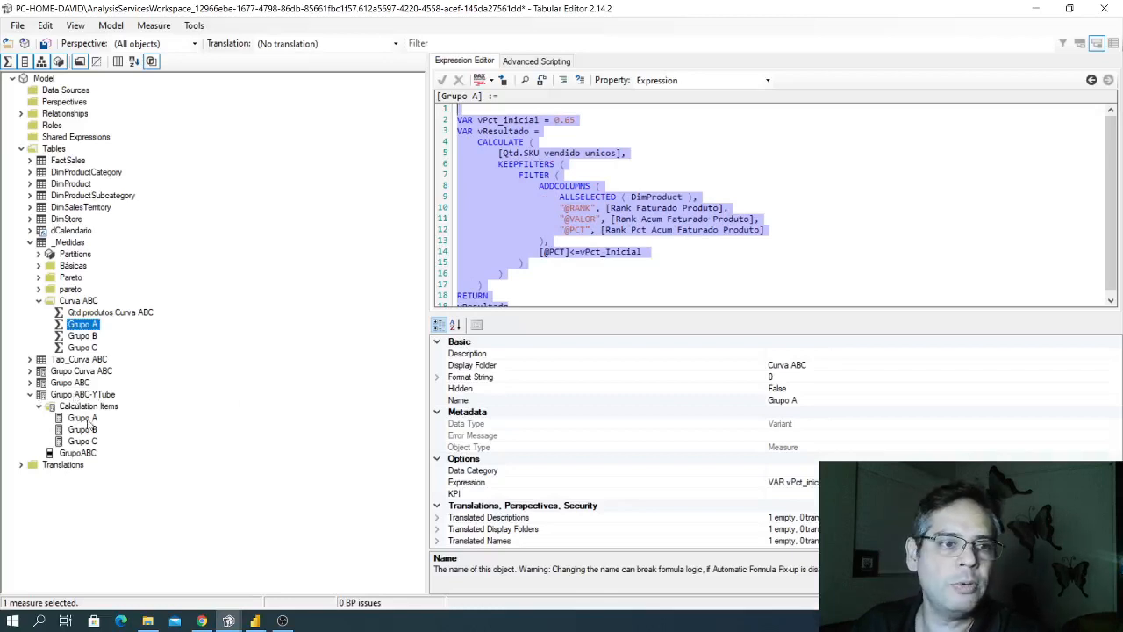
left_click(86, 419)
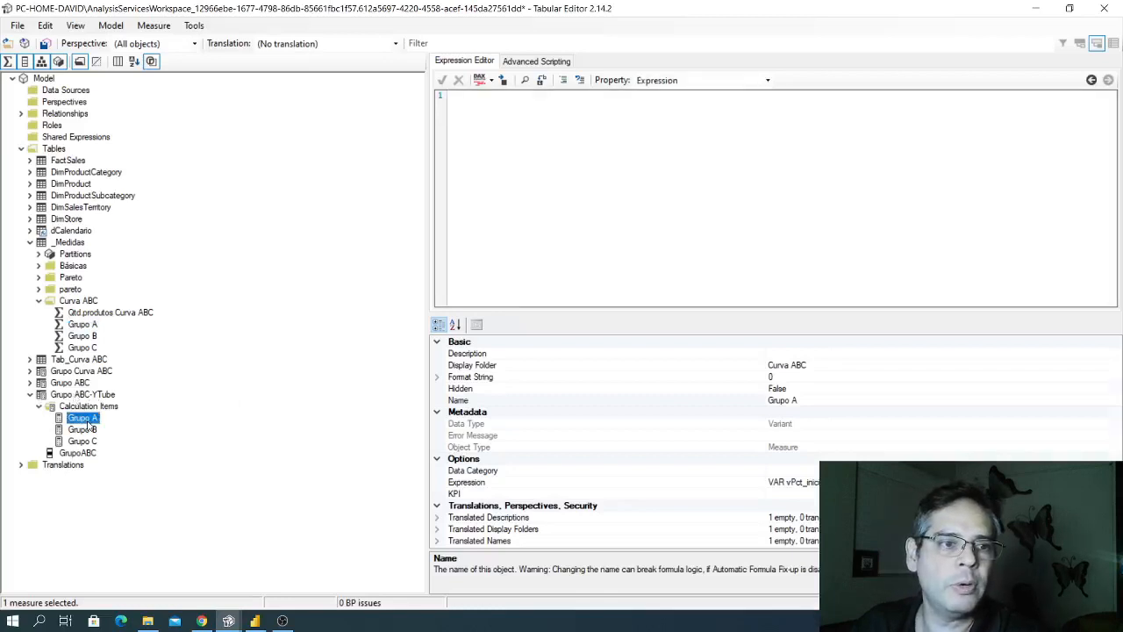
left_click(471, 173)
key("ctrl+v")
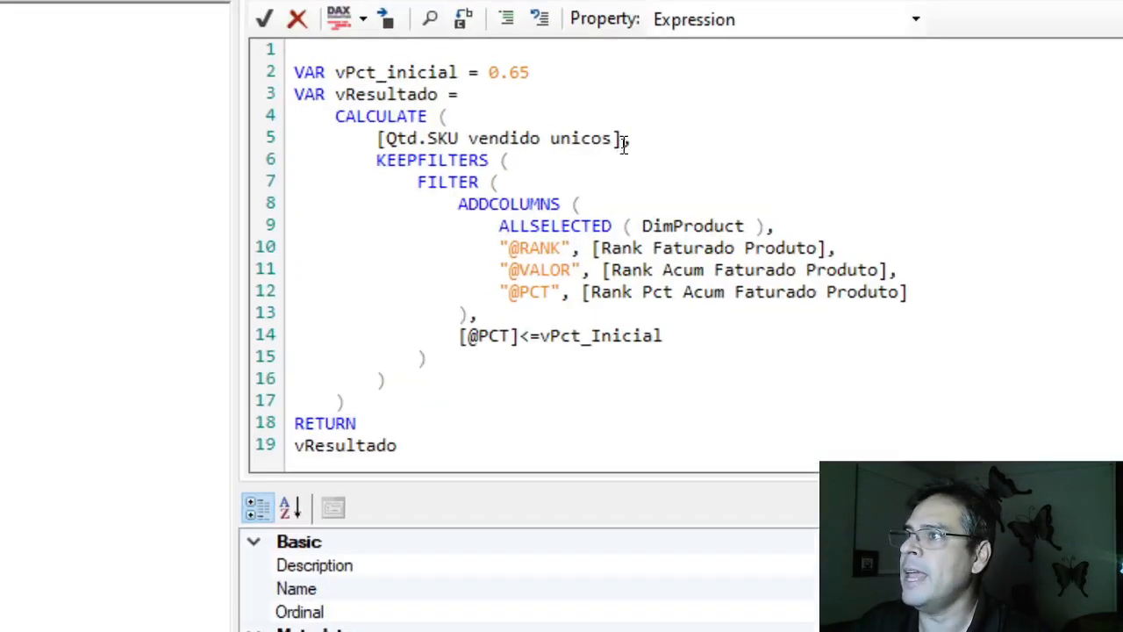
- Replace [Qtd.SKU vendido unicos] with SELECTEDMEASURE in the CALCULATE of the Grupo A calculation item
left_click_drag(618, 140, 374, 138)
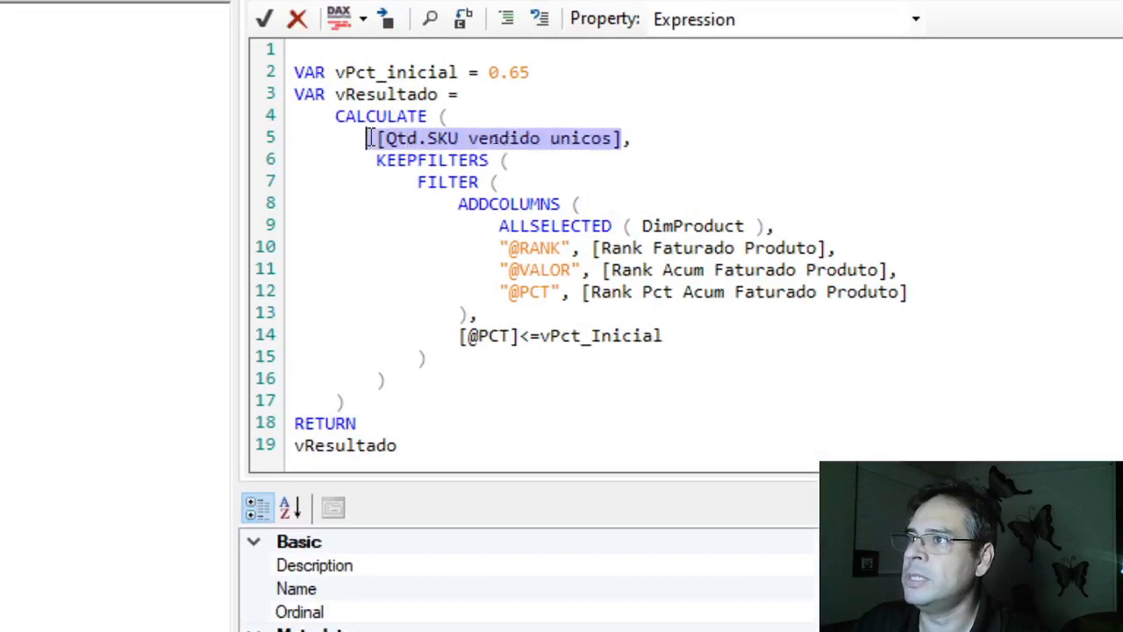
type("SELECTE")
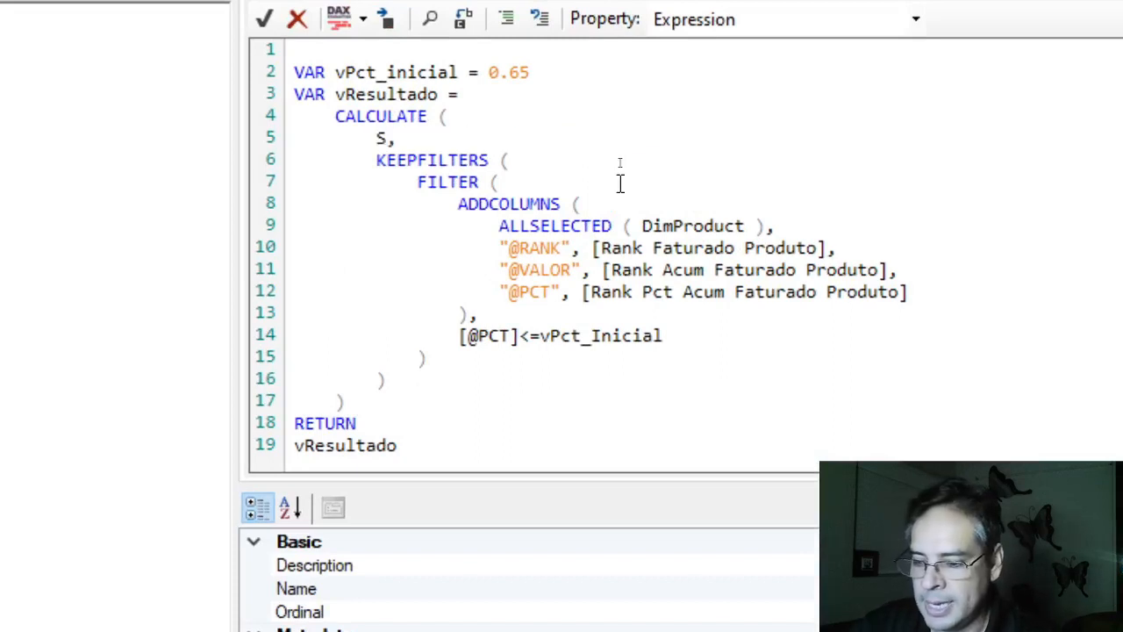
type("DMEAS")
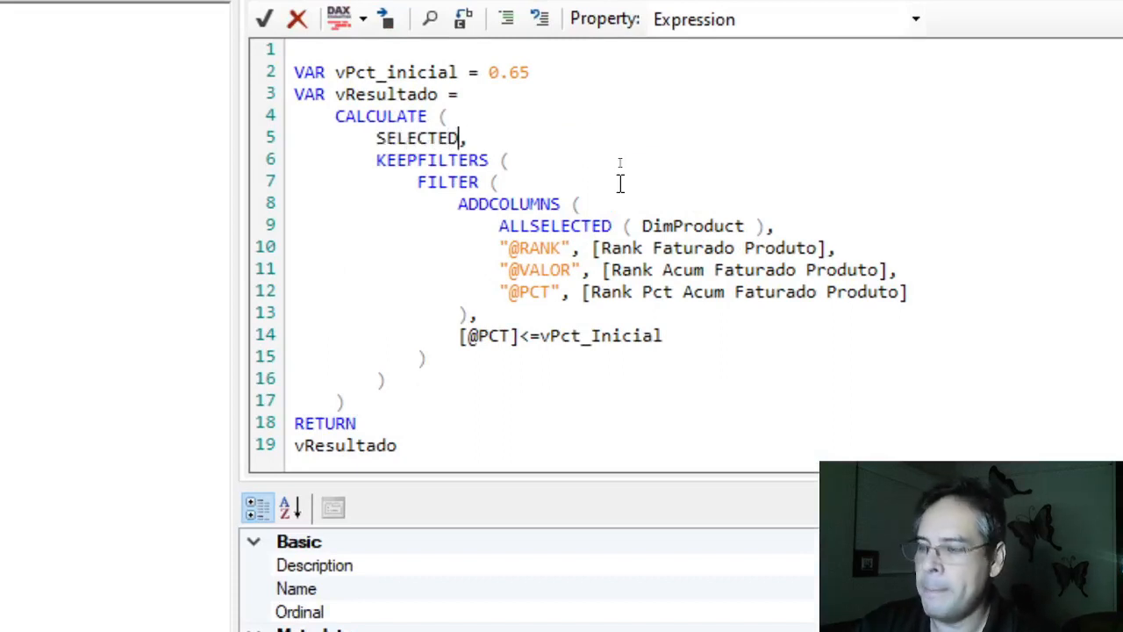
type("URE (")
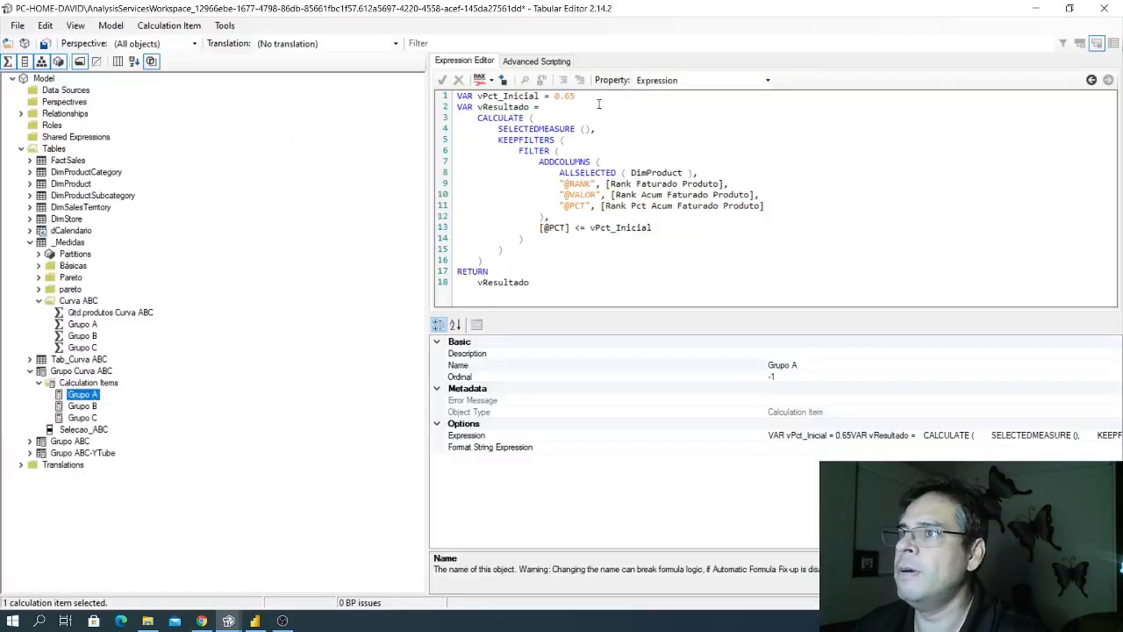
- Examine the expressions of the Grupo B and Grupo C calculation items in the existing Grupo Curva ABC group
left_click(80, 371)
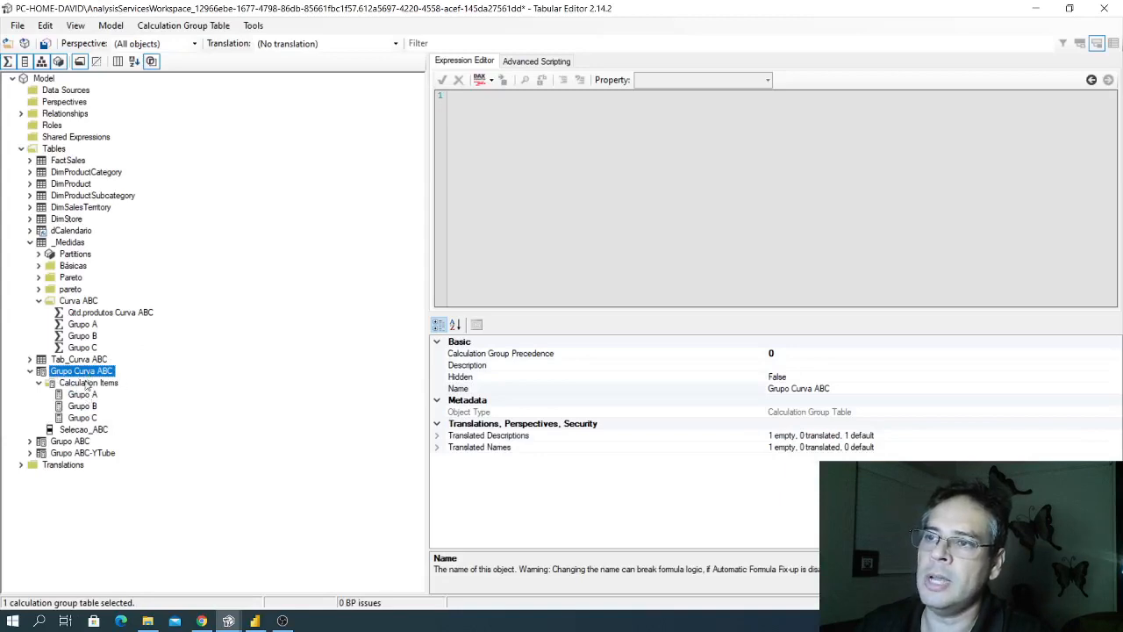
left_click(83, 405)
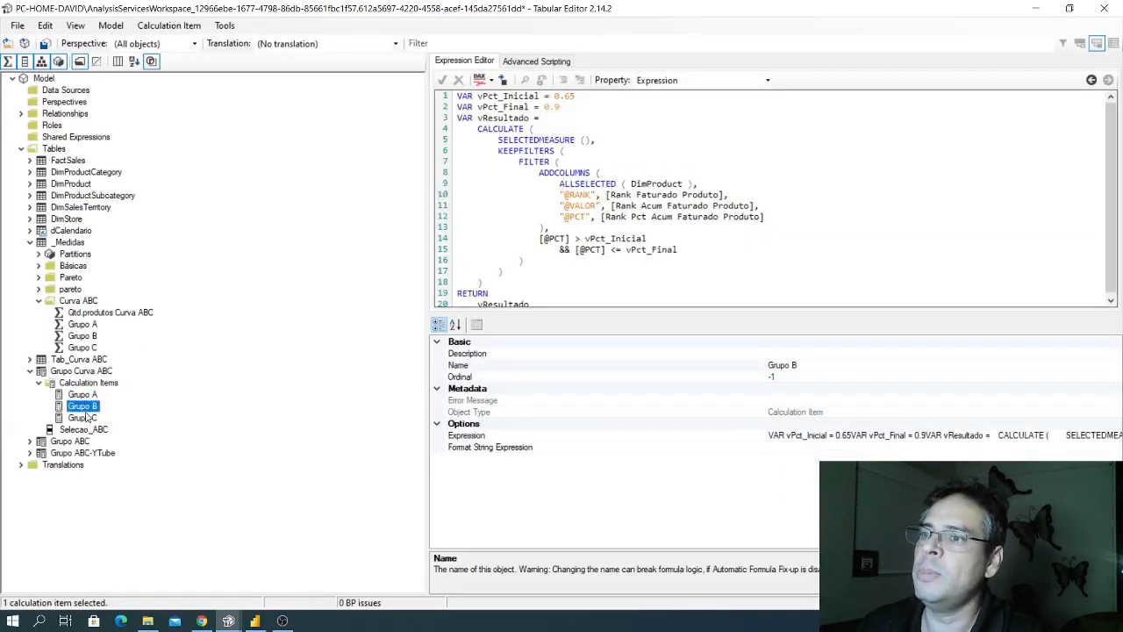
left_click(83, 418)
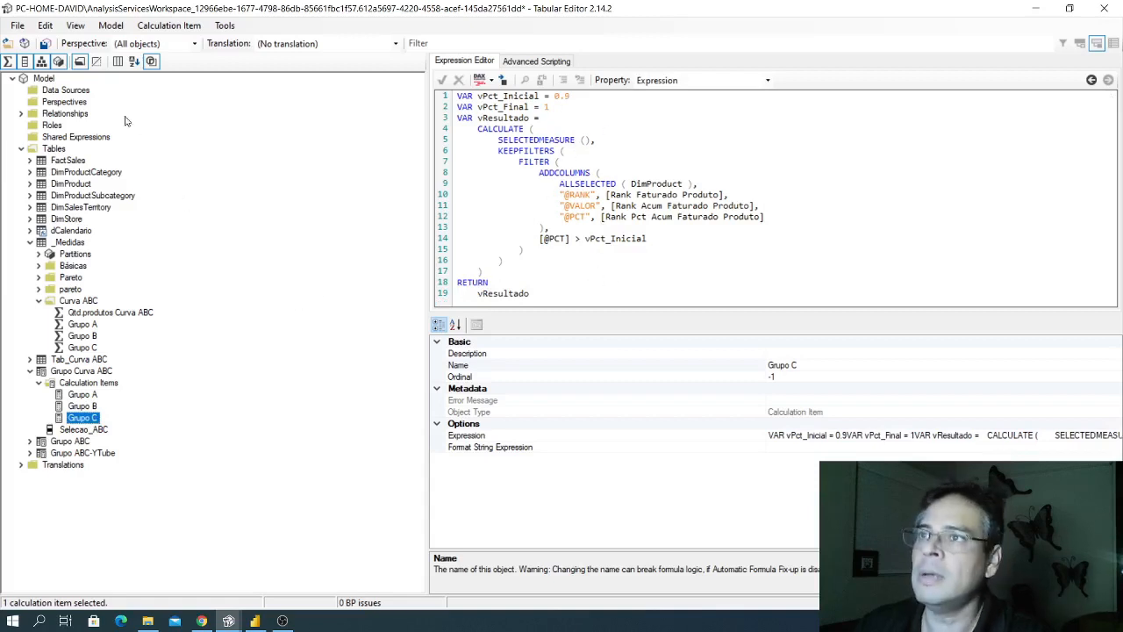
- Save the model changes to the connected database, then switch to Power BI Desktop and refresh the calculation groups
left_click(45, 45)
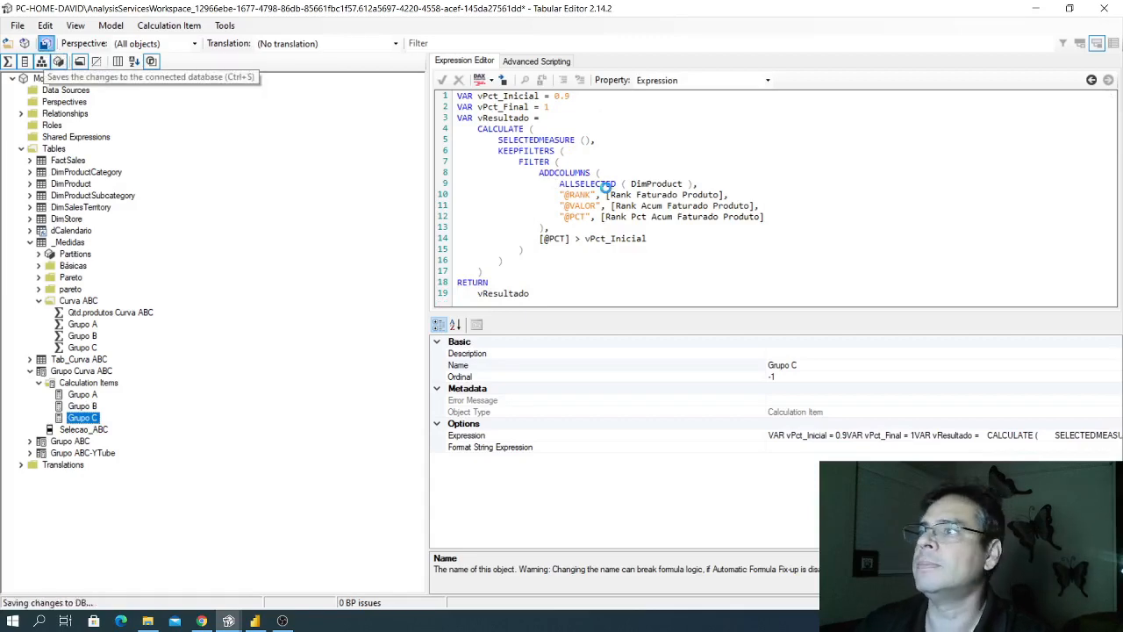
left_click(1092, 14)
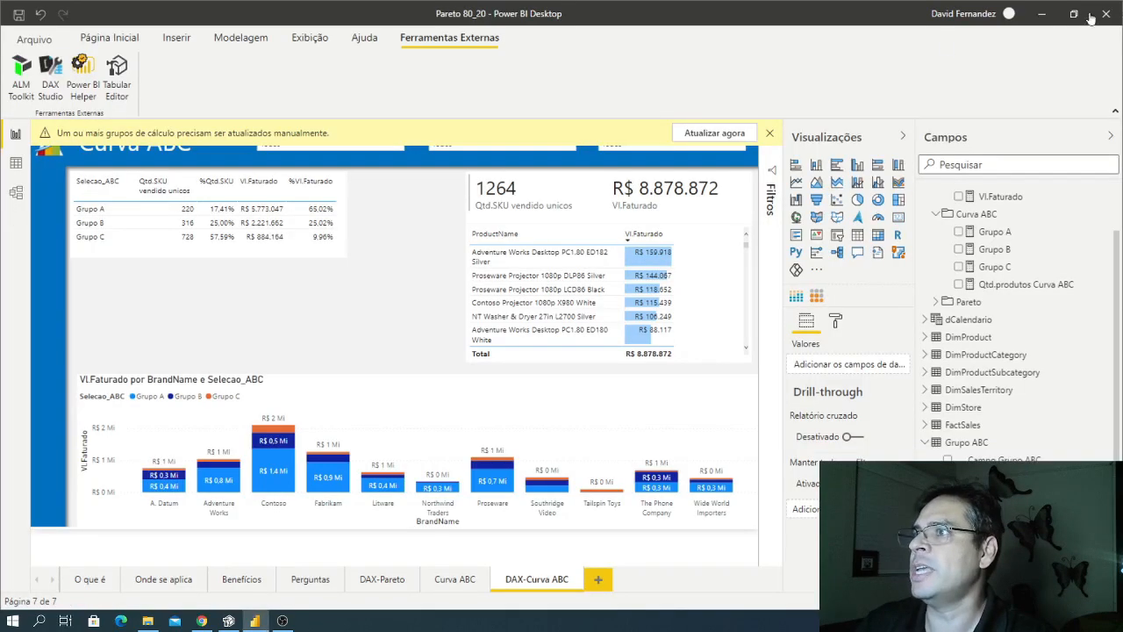
left_click(707, 134)
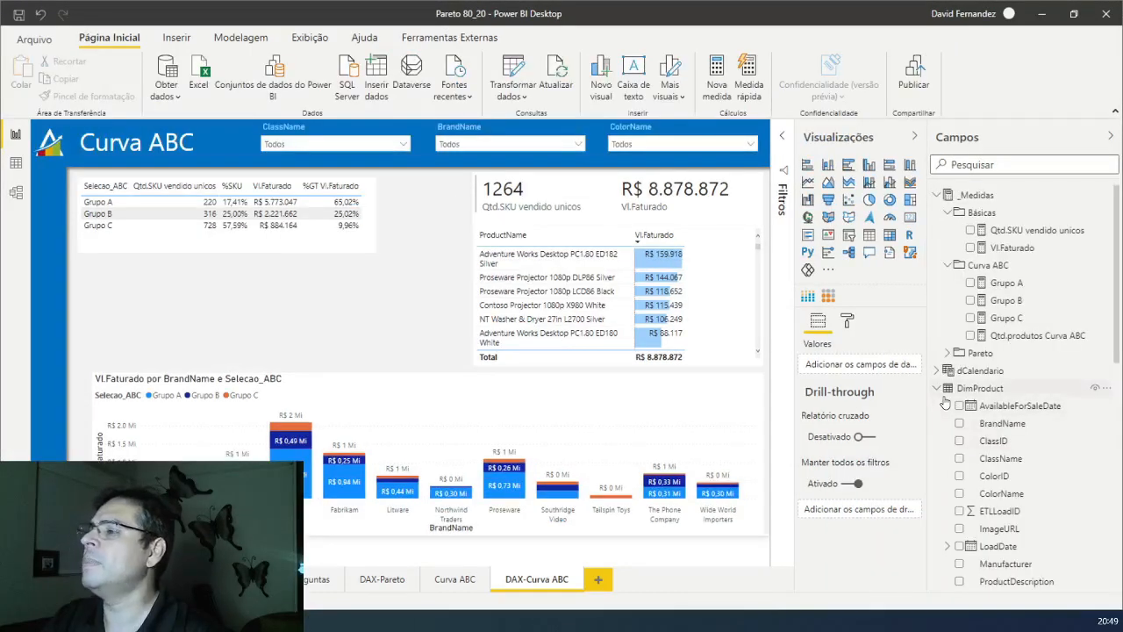
- Find the Grupo ABC-YTube table in the report's field list and expand it to show its column
scroll(1016, 397, "down", 4)
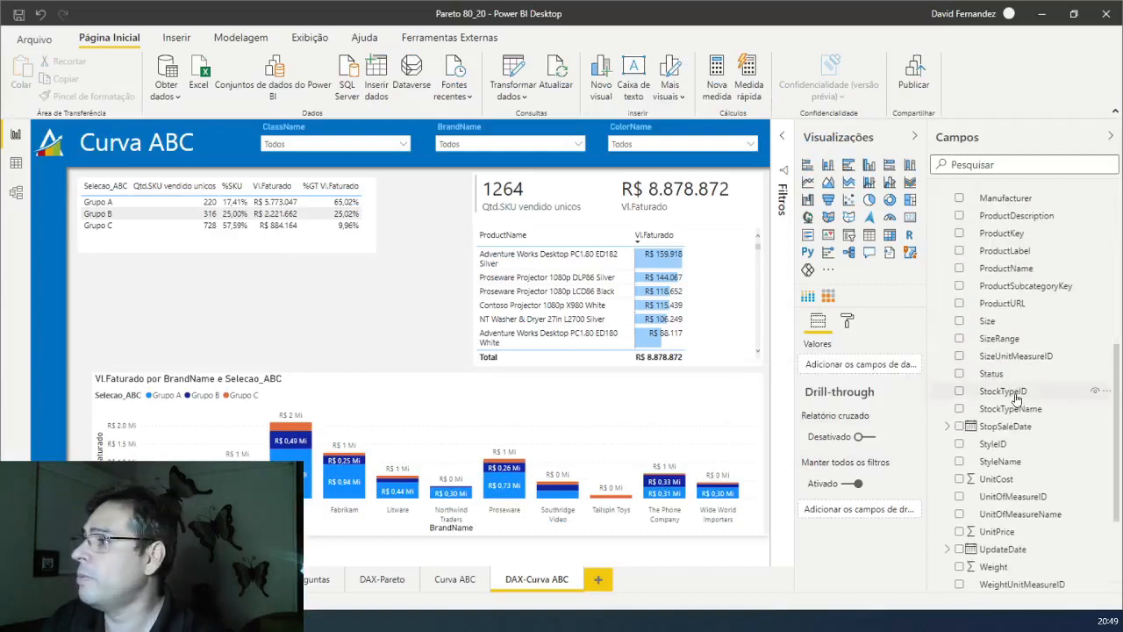
scroll(1015, 397, "down", 2)
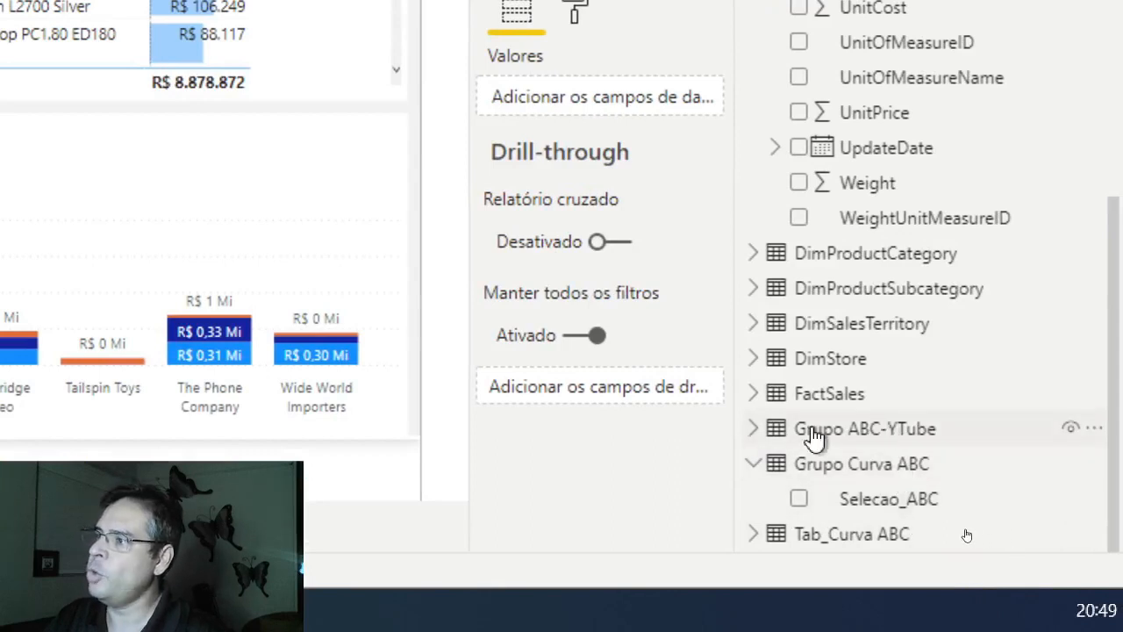
mouse_move(895, 433)
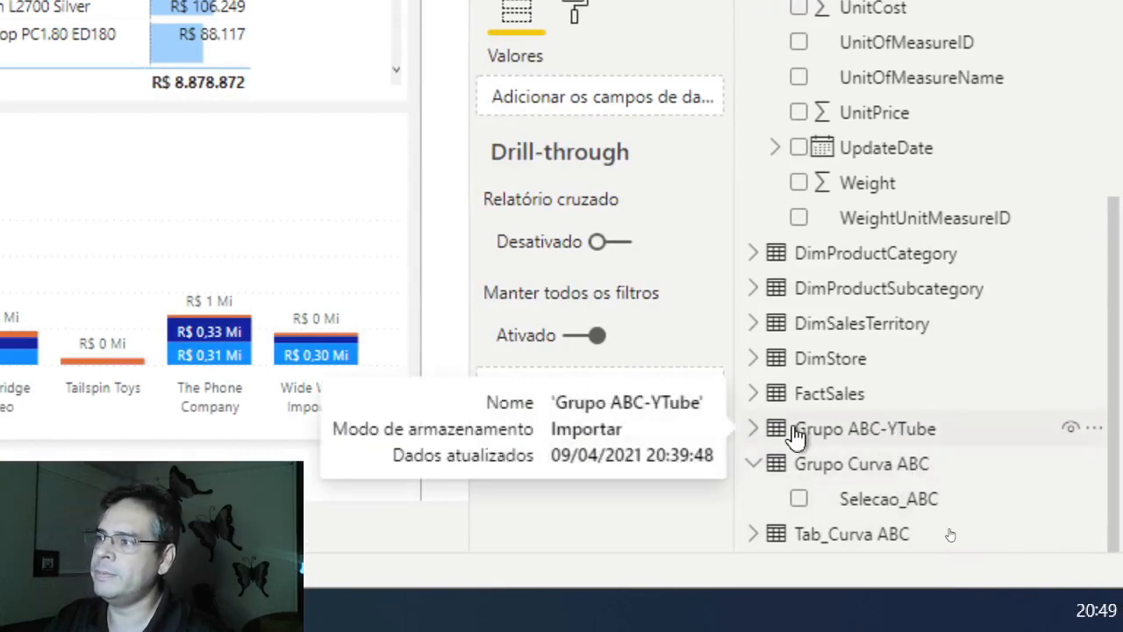
left_click(753, 429)
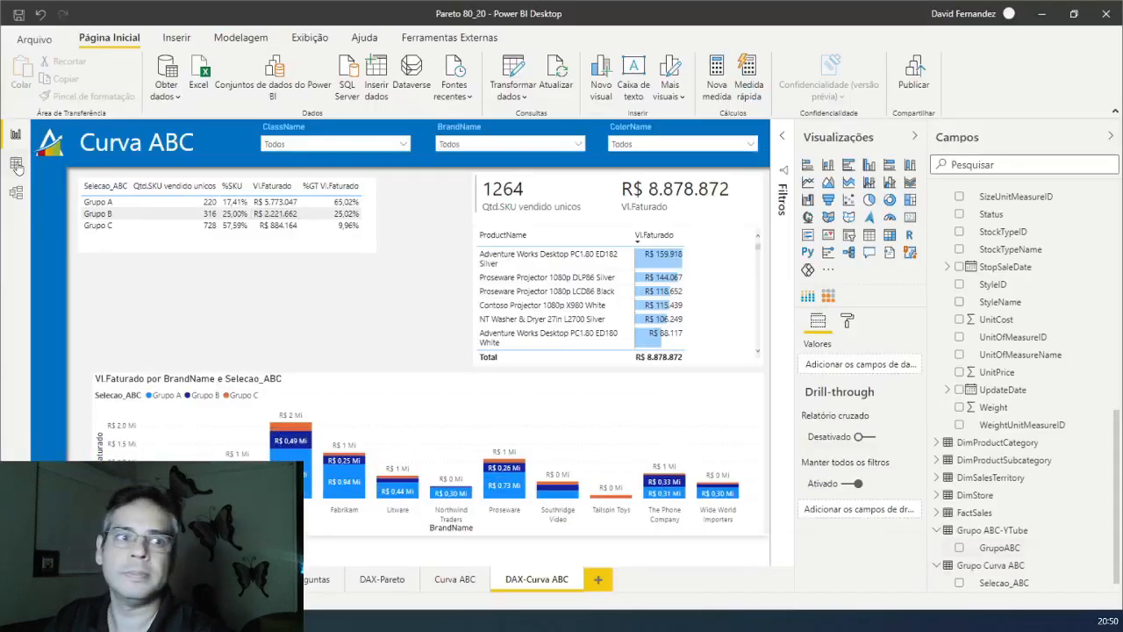
- Examine the rows of the Grupo ABC-YTube table in the data view and return to the report
left_click(15, 164)
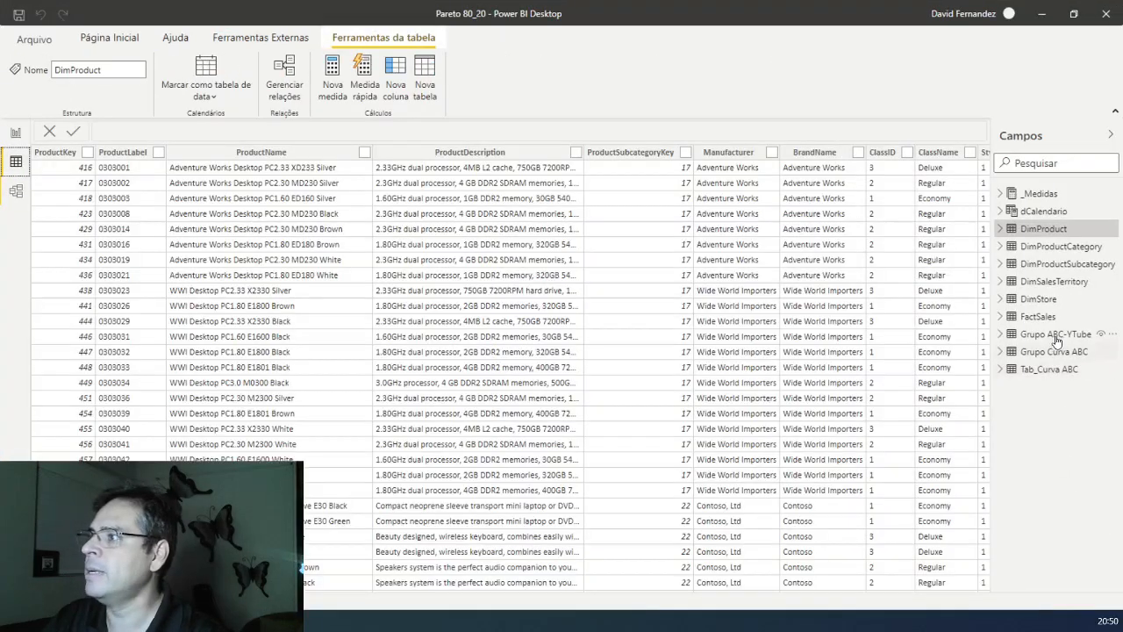
left_click(1055, 336)
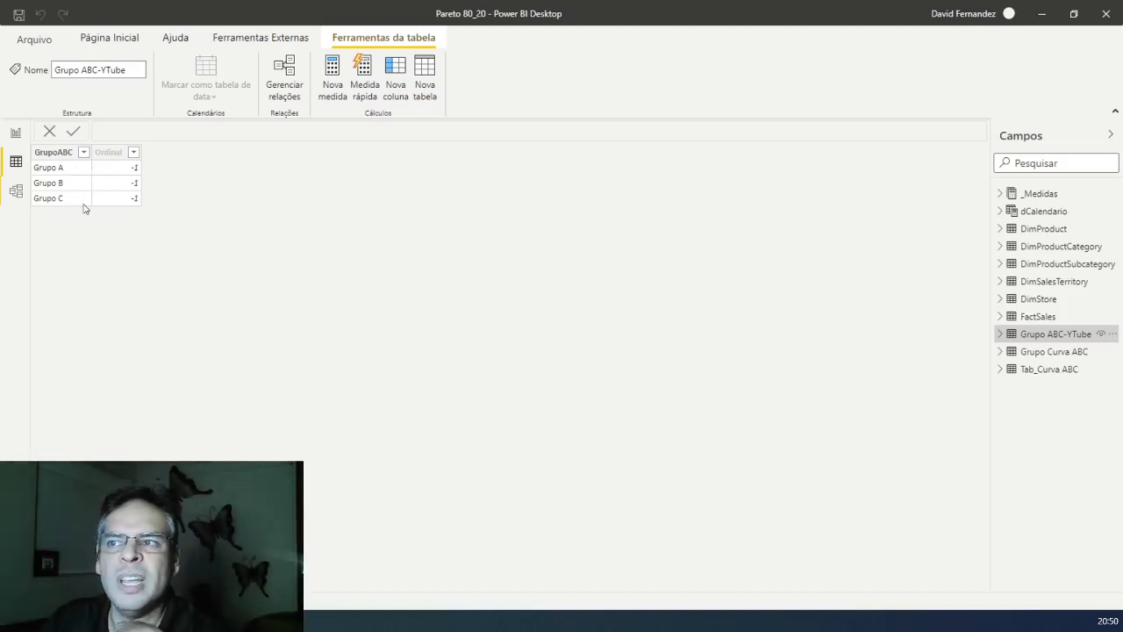
left_click(14, 133)
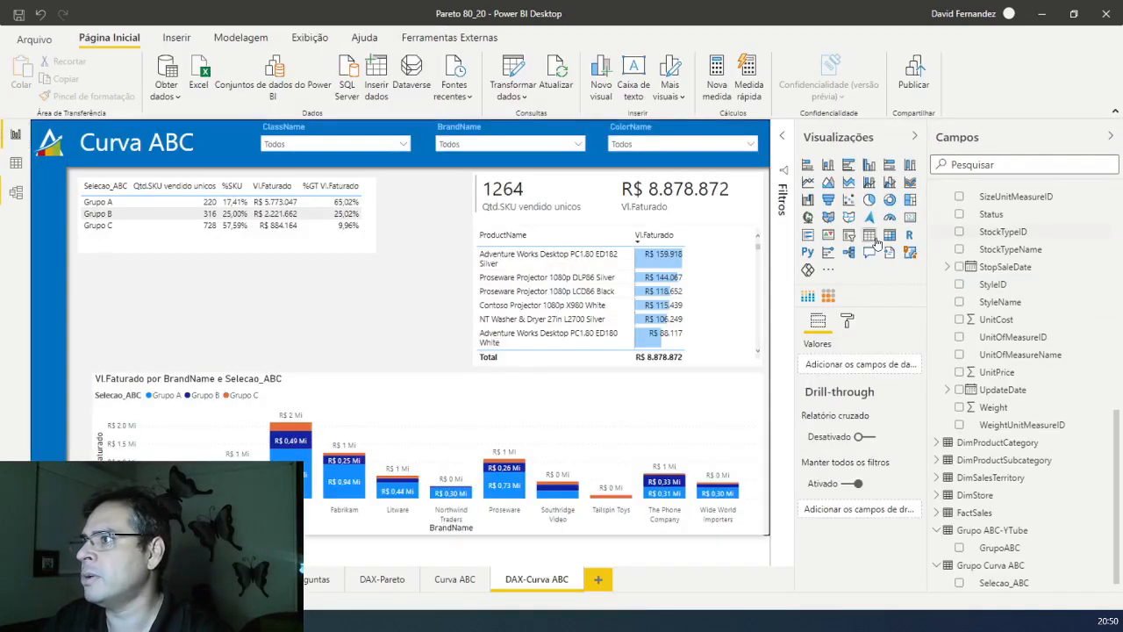
- Add a table visual below the existing ABC table showing Selecao_ABC, Qtd.SKU vendido unicos and Vl.Faturado
left_click_drag(408, 301, 378, 303)
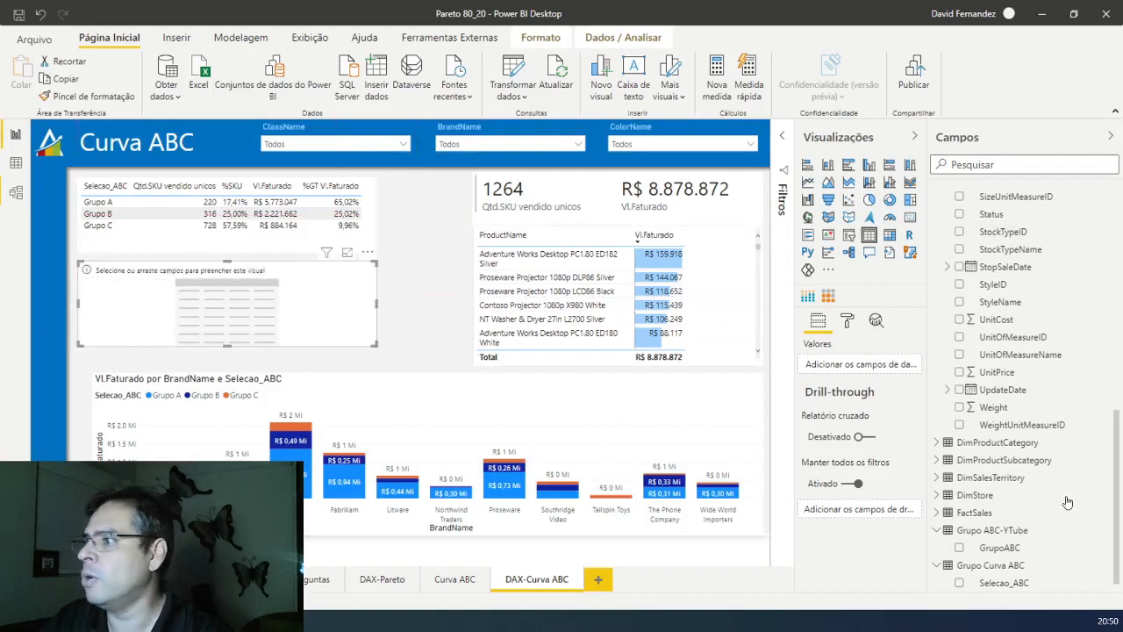
scroll(1043, 510, "down", 1)
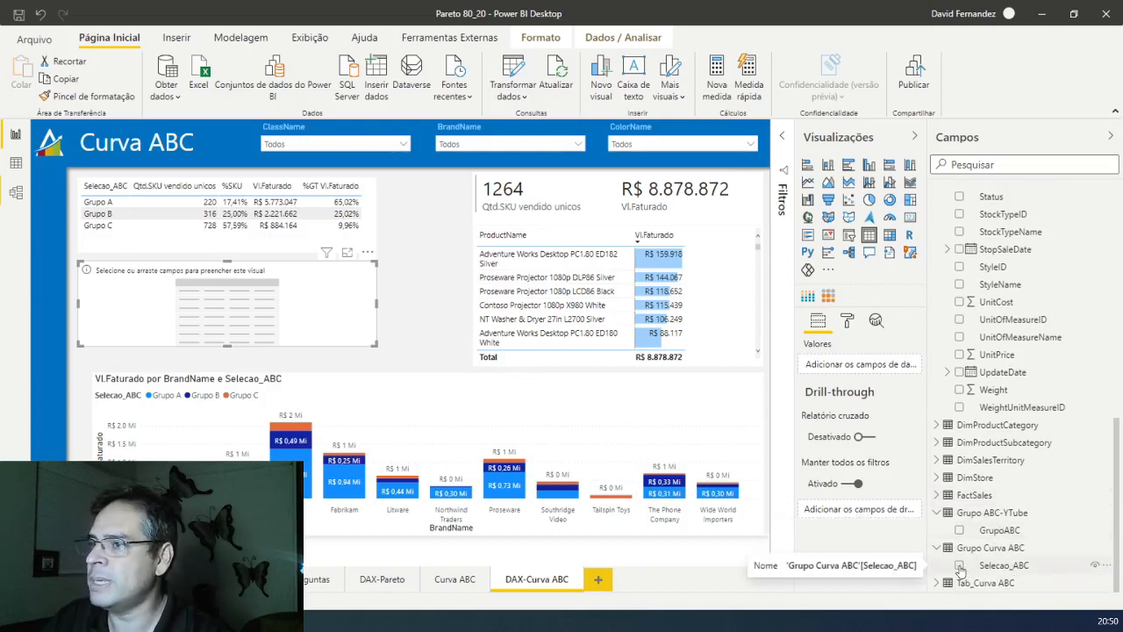
left_click_drag(820, 485, 123, 293)
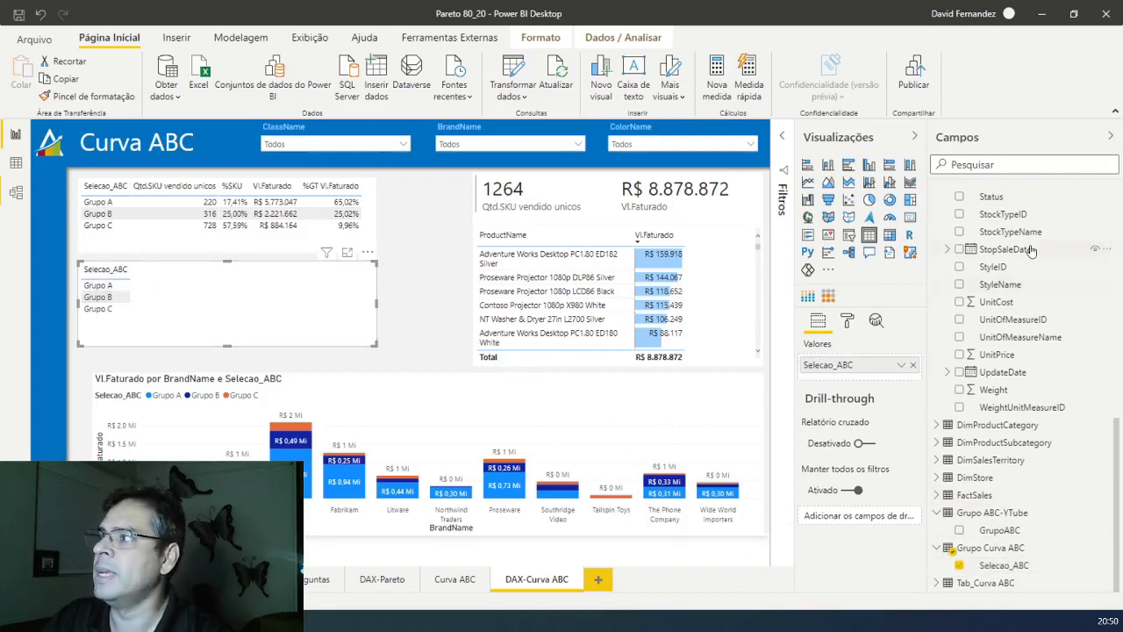
scroll(1026, 250, "up", 5)
scroll(1035, 231, "up", 3)
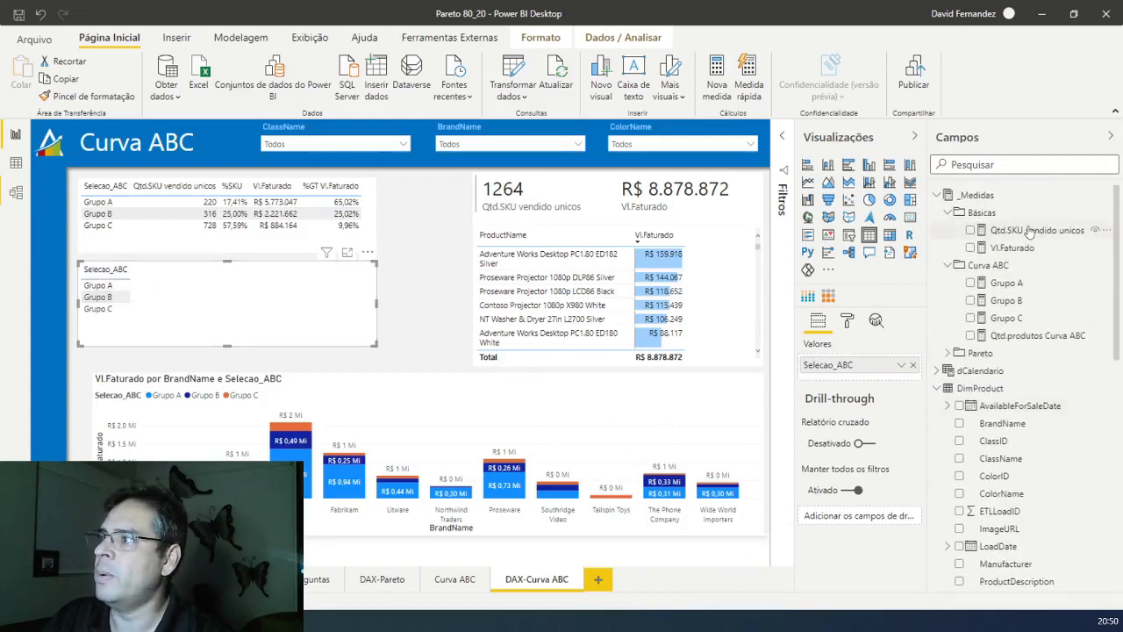
left_click(971, 232)
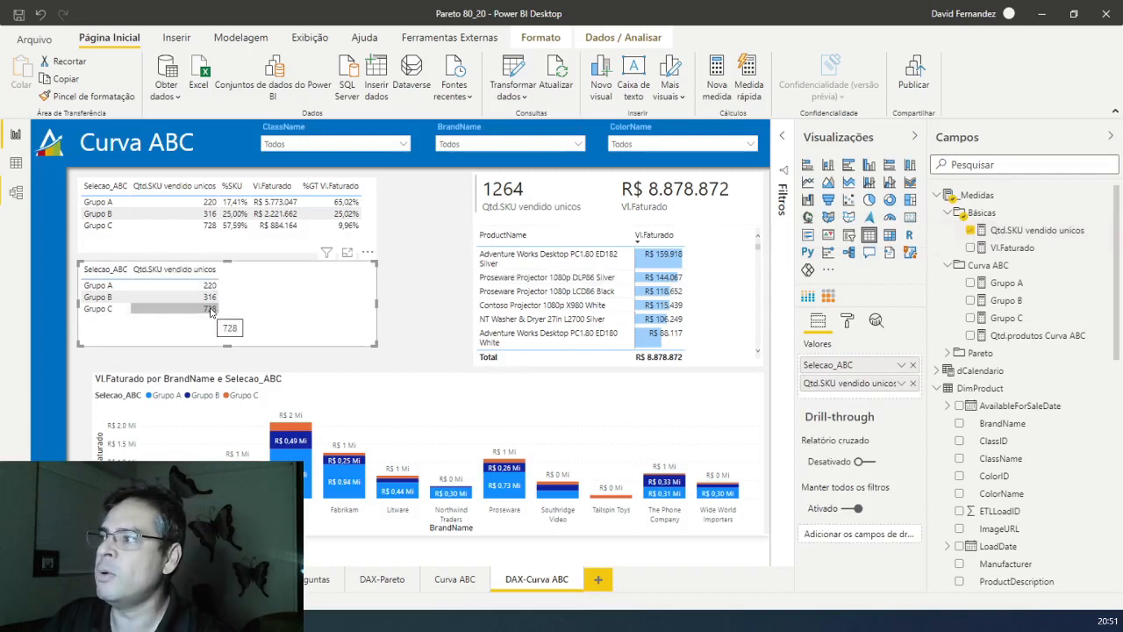
left_click(970, 249)
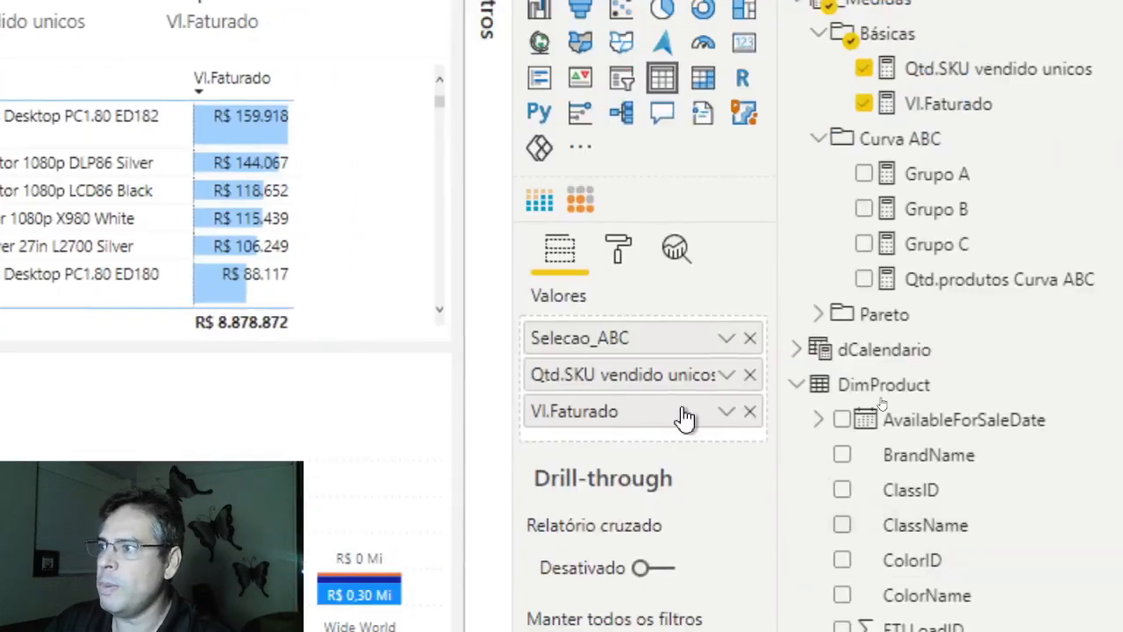
- Add a second Qtd.SKU vendido unicos value after the first one and show it as a percentage of the grand total
left_click(725, 376)
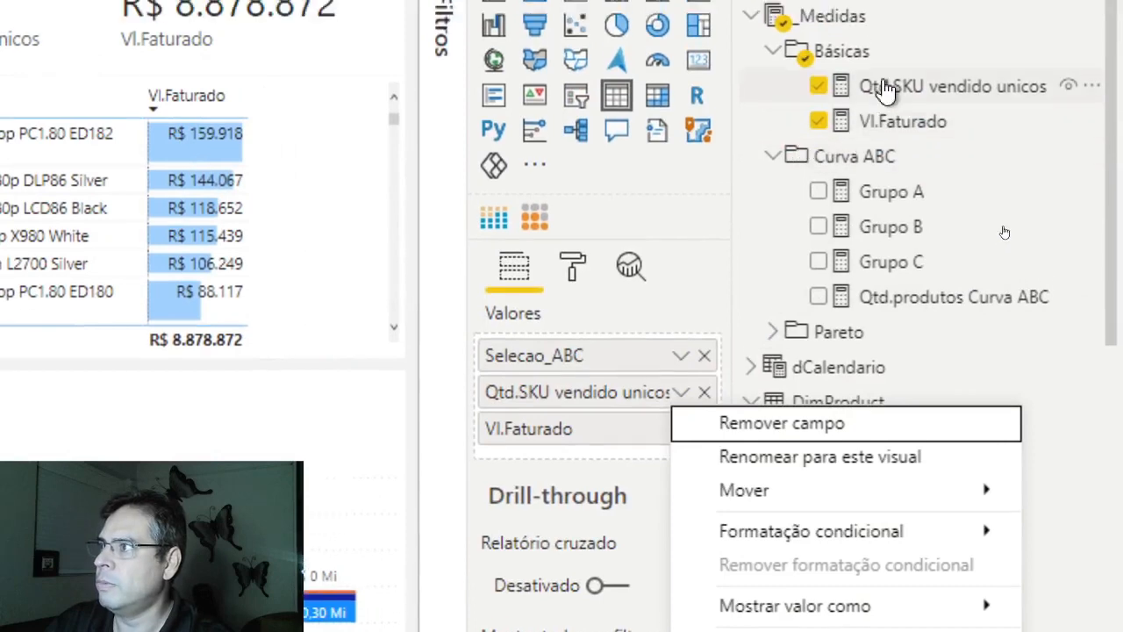
left_click_drag(886, 88, 614, 424)
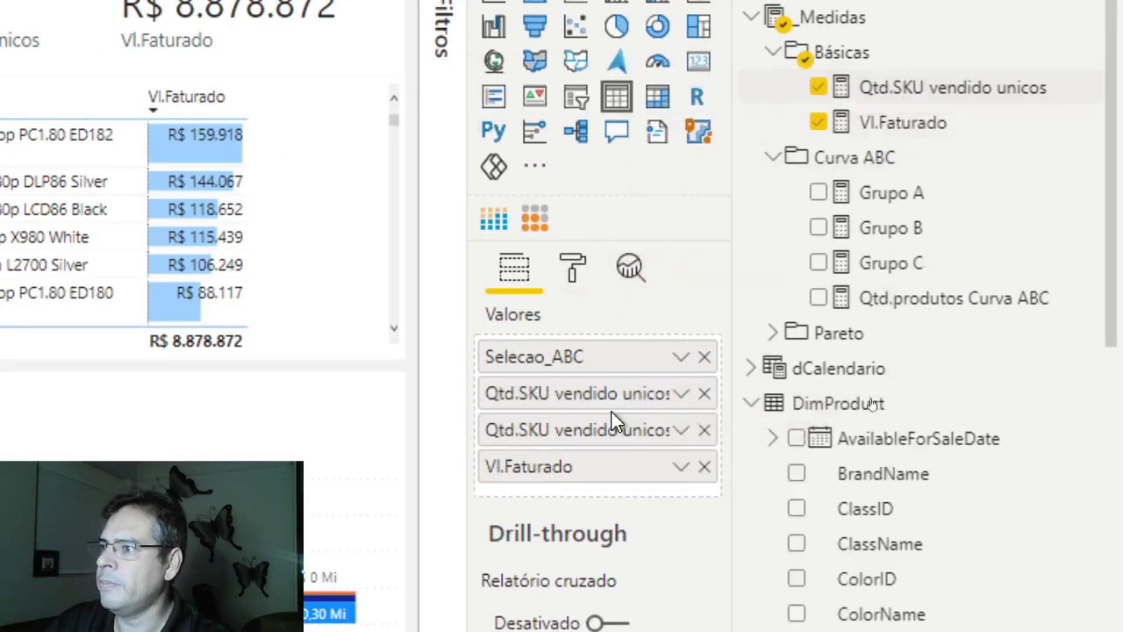
left_click(683, 431)
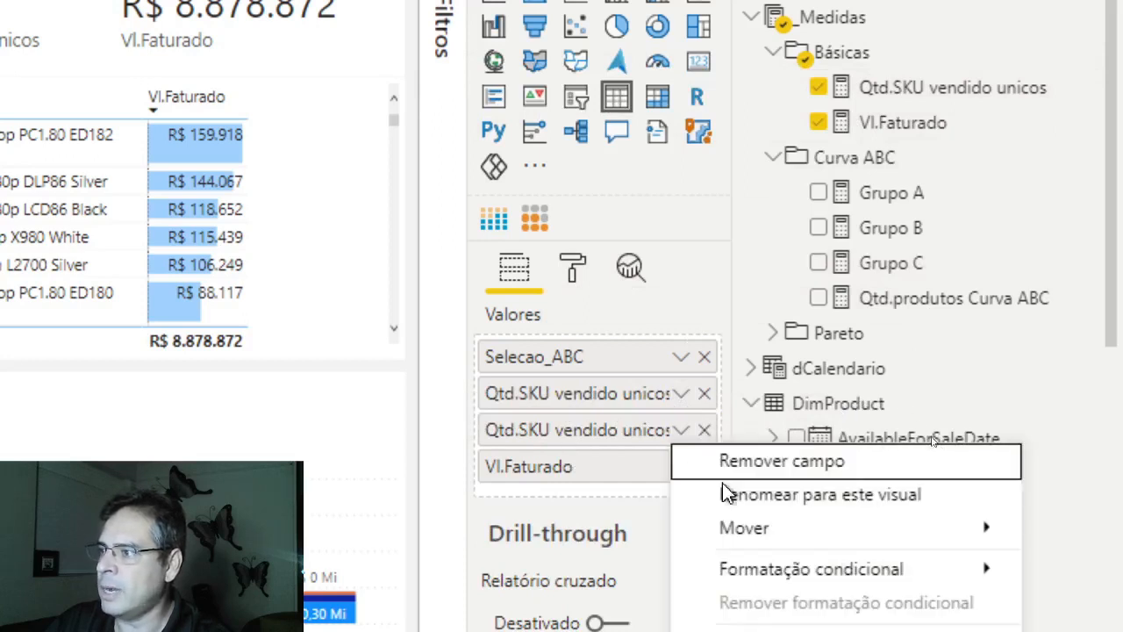
mouse_move(820, 537)
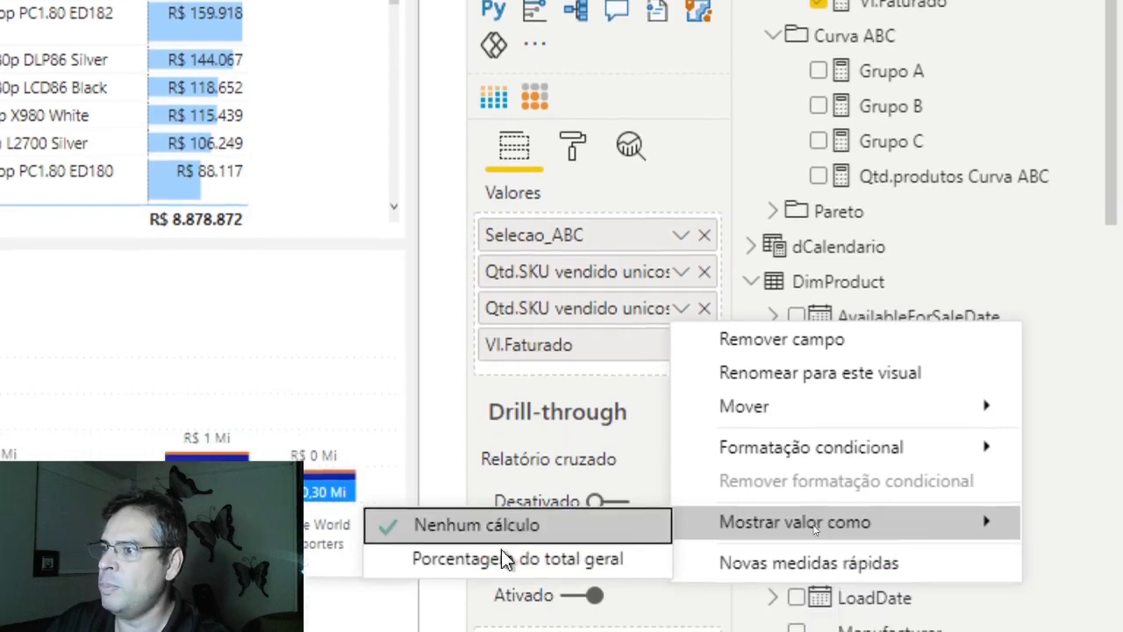
left_click(514, 552)
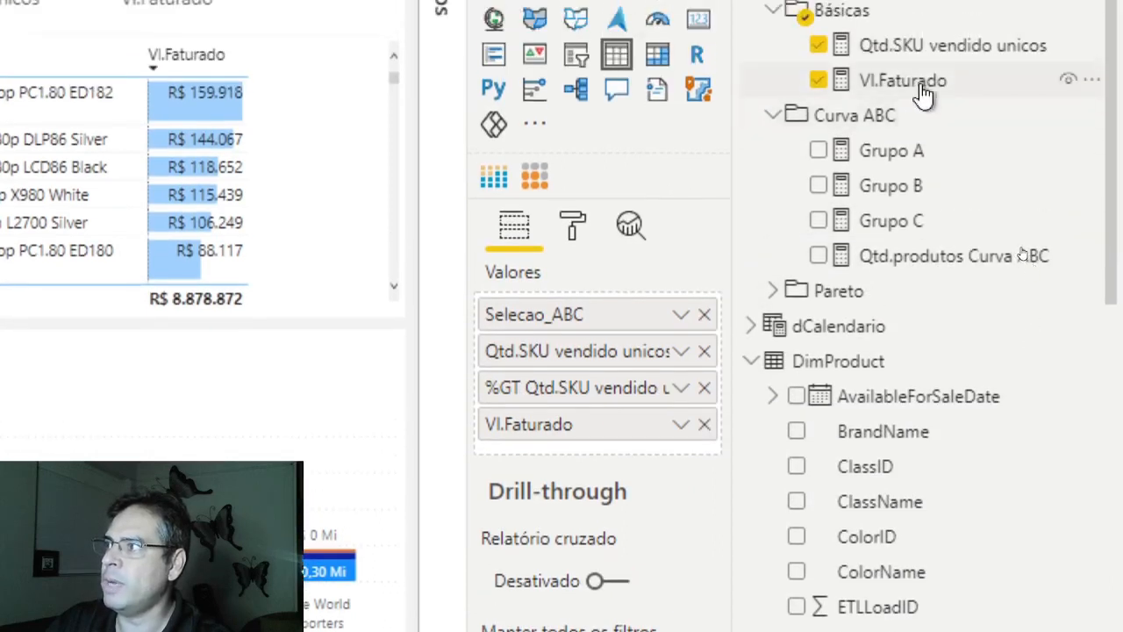
- Add Vl.Faturado a second time as the table's last value and show it as a percentage of the grand total
left_click_drag(921, 90, 633, 436)
left_click(684, 465)
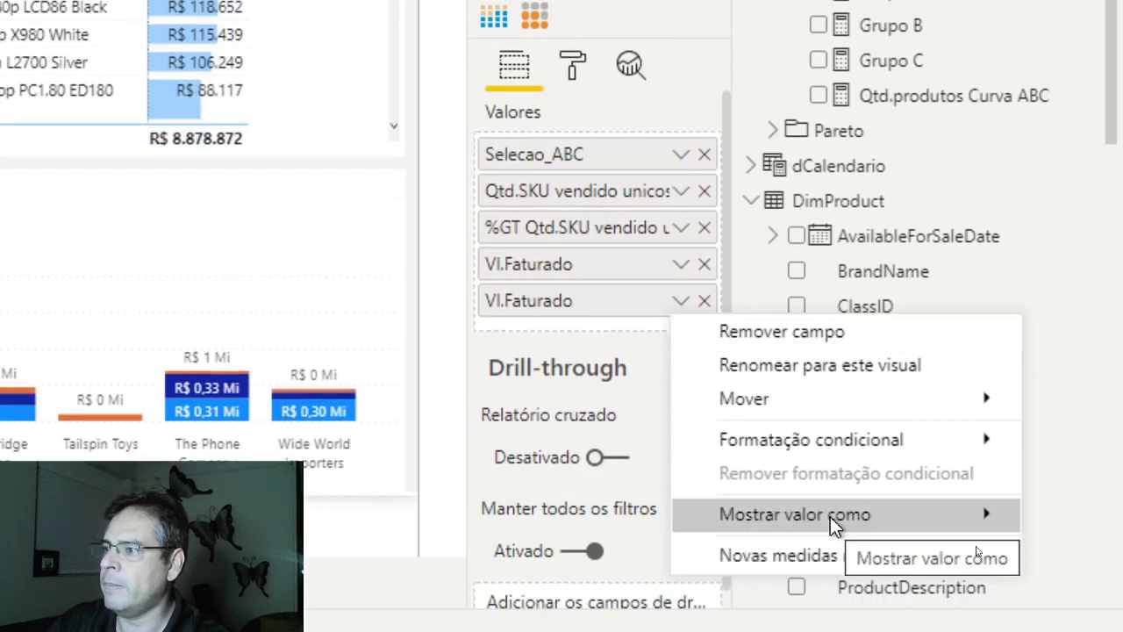
mouse_move(830, 517)
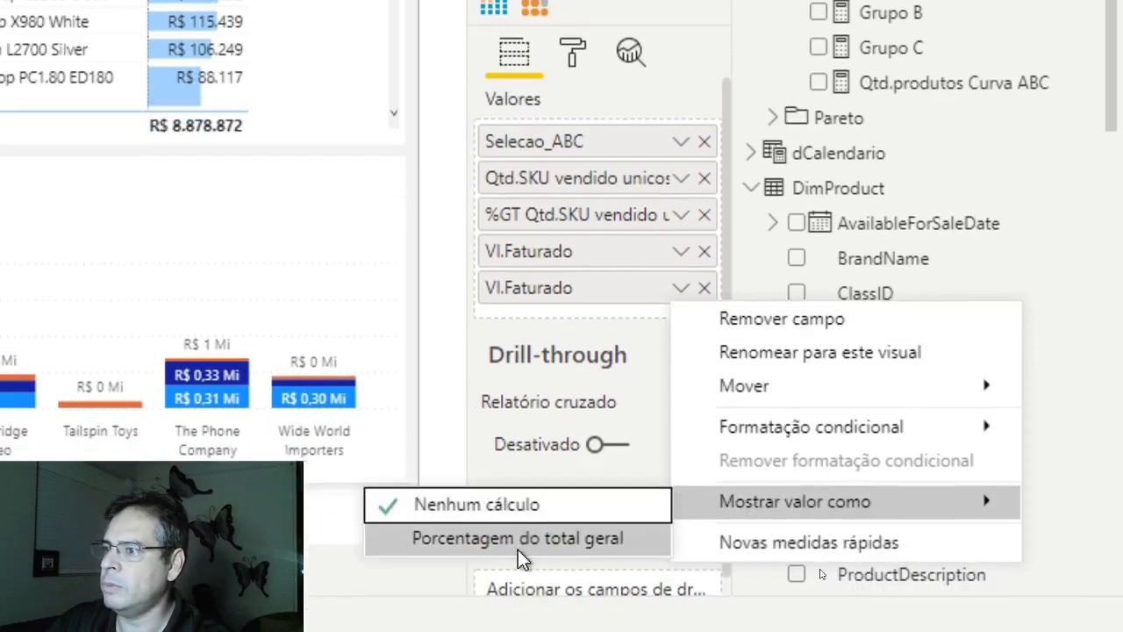
left_click(520, 553)
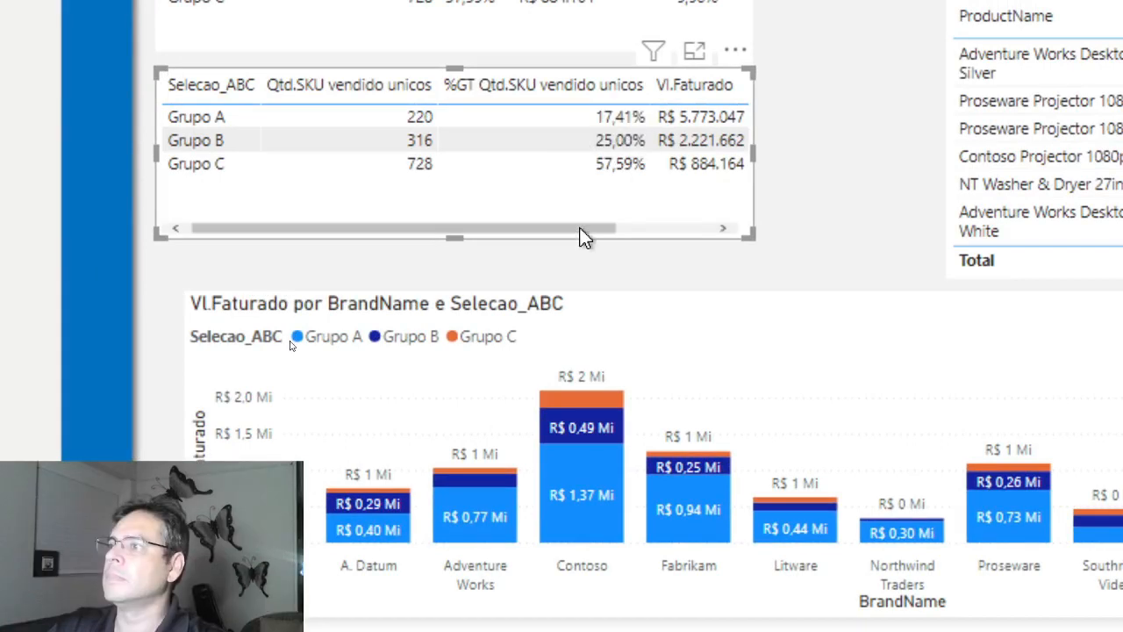
- Narrow the %GT Qtd.SKU vendido unicos and %GT Vl.Faturado columns so all columns fit within the new table
left_click(631, 230)
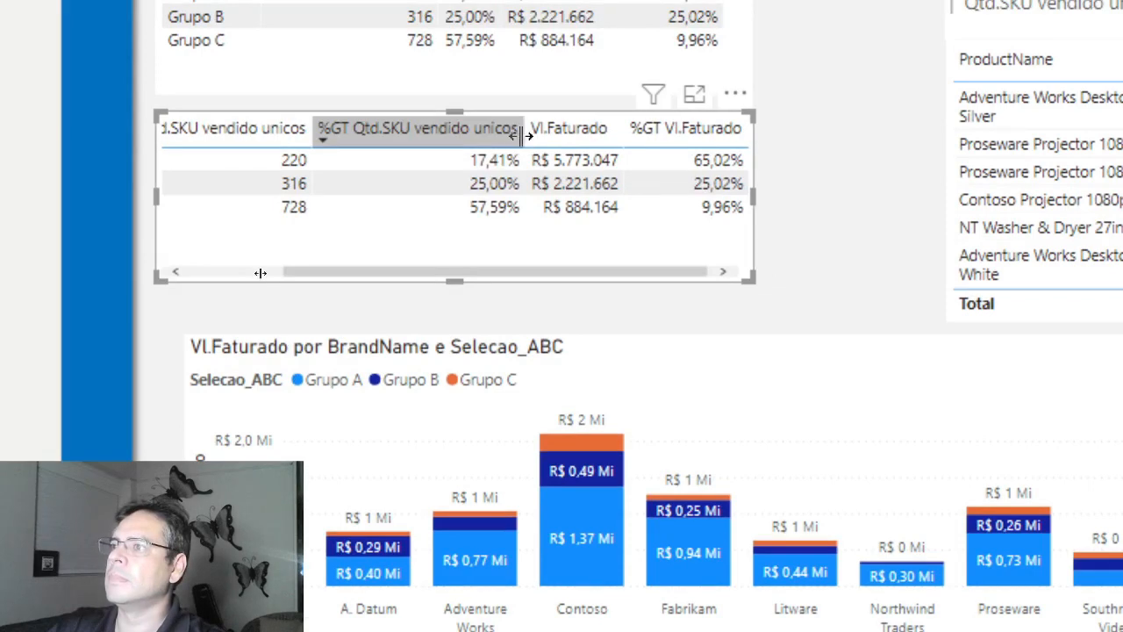
left_click_drag(523, 135, 450, 133)
left_click_drag(447, 134, 419, 129)
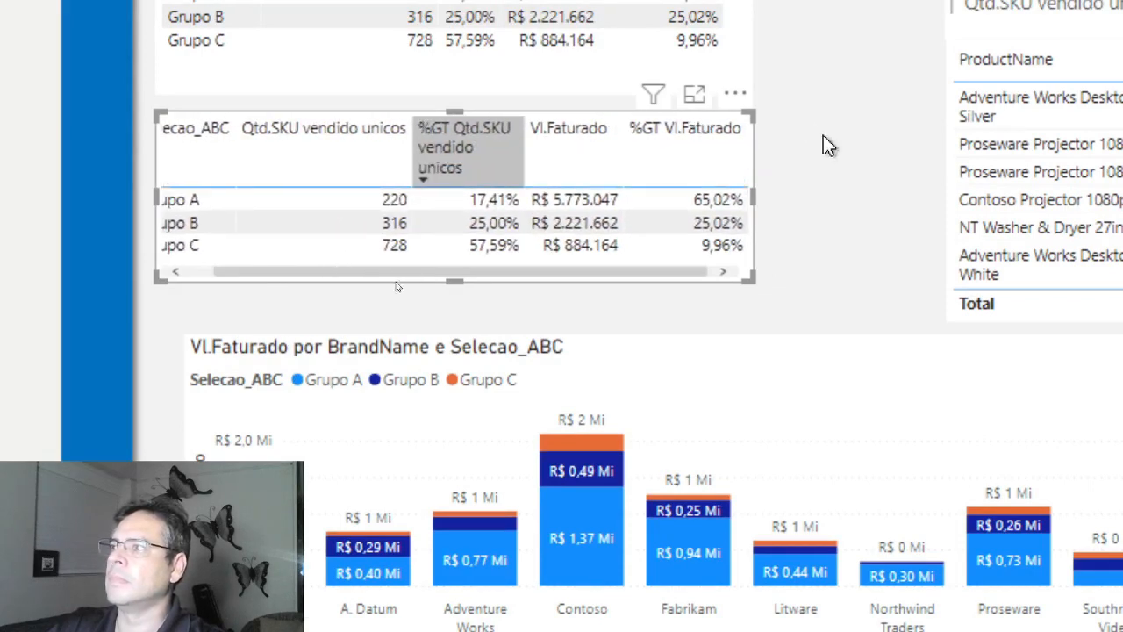
left_click_drag(745, 153, 717, 147)
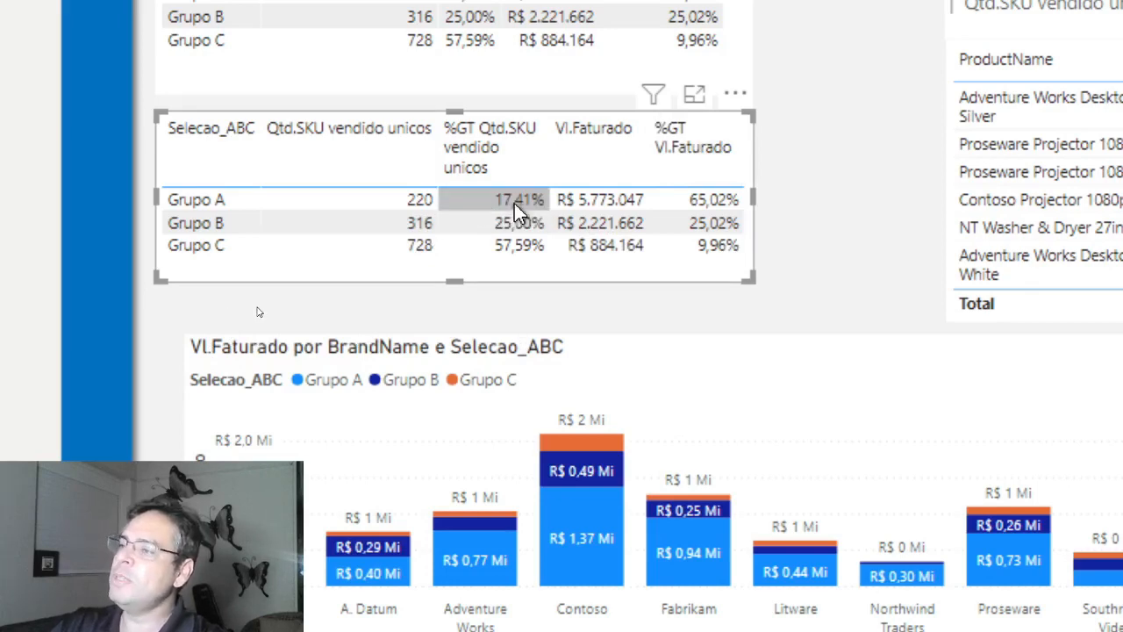
- Filter the report page to the Deluxe class with the ClassName slicer
mouse_move(514, 203)
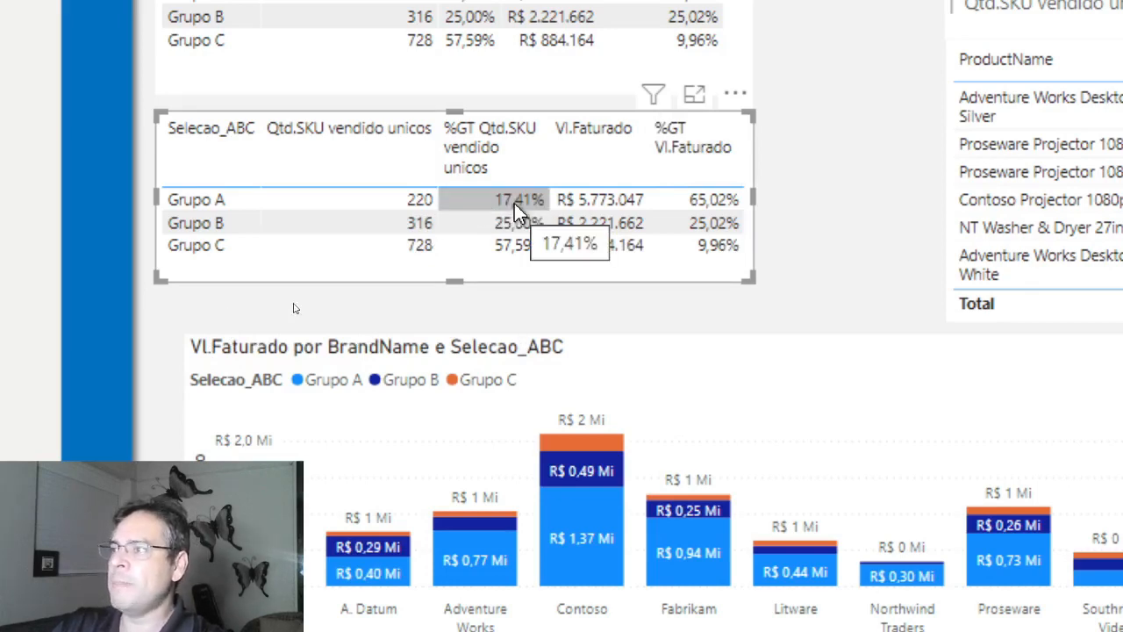
mouse_move(712, 206)
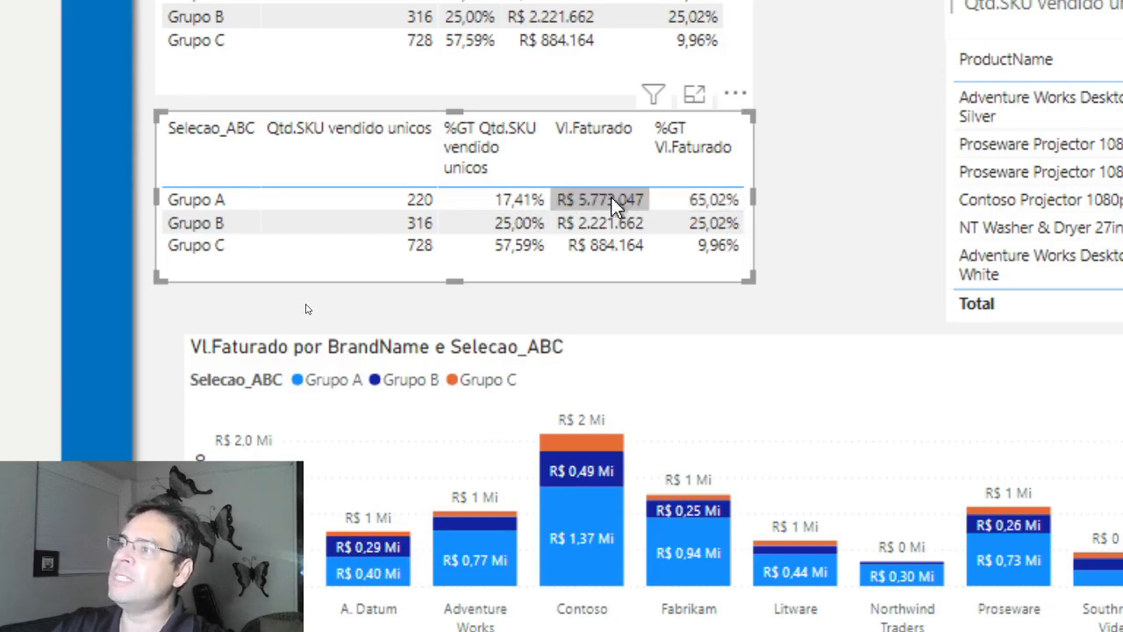
mouse_move(611, 201)
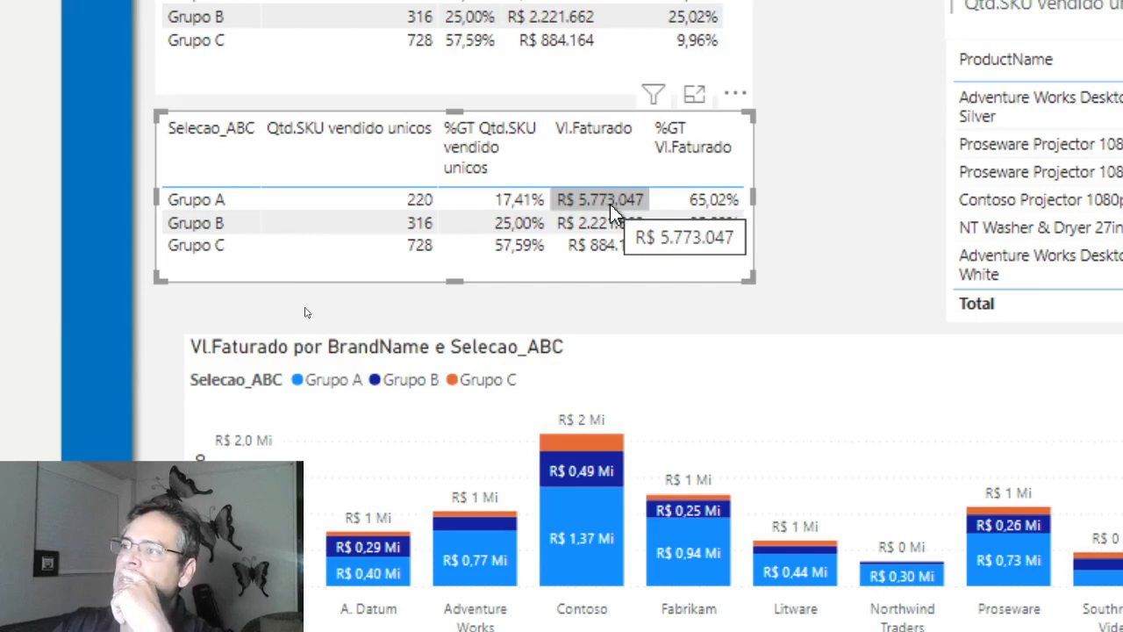
mouse_move(419, 206)
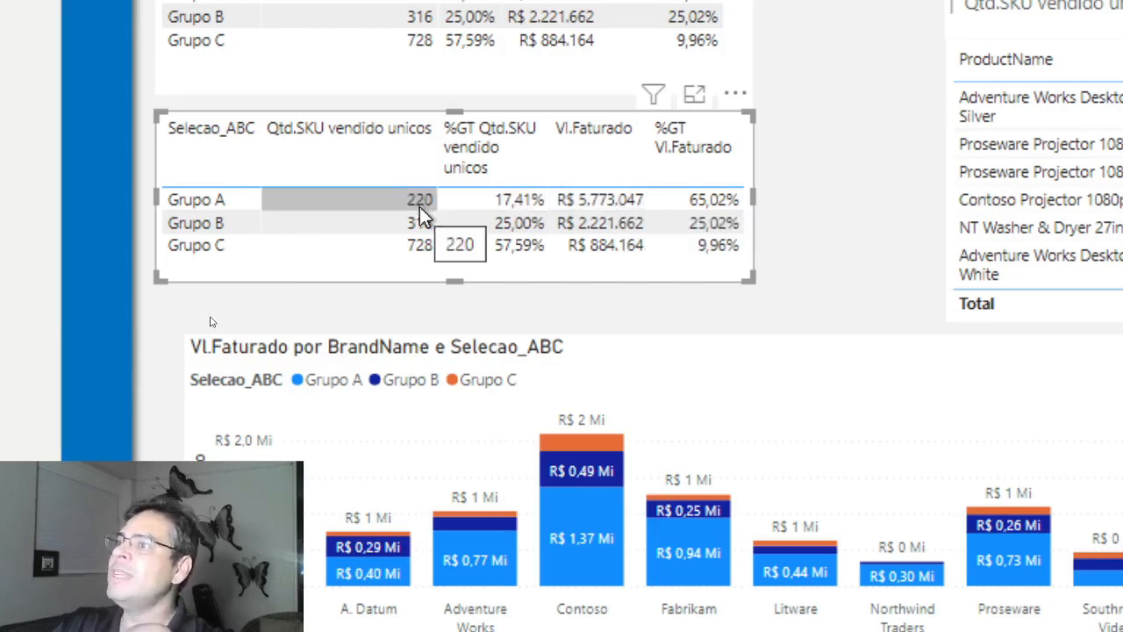
mouse_move(427, 230)
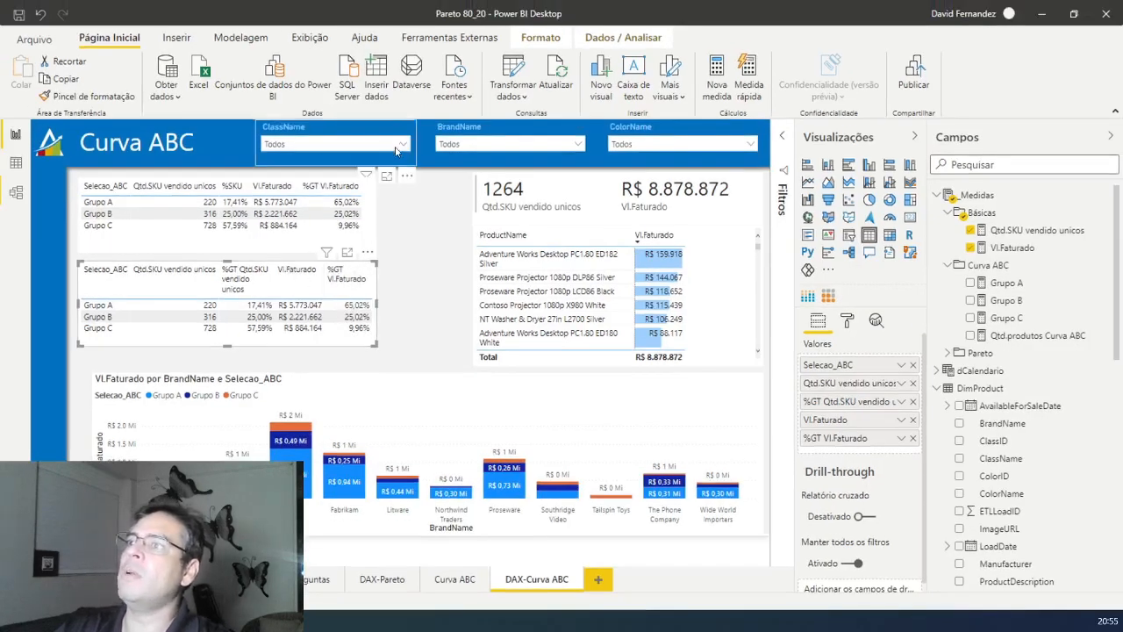
left_click(402, 146)
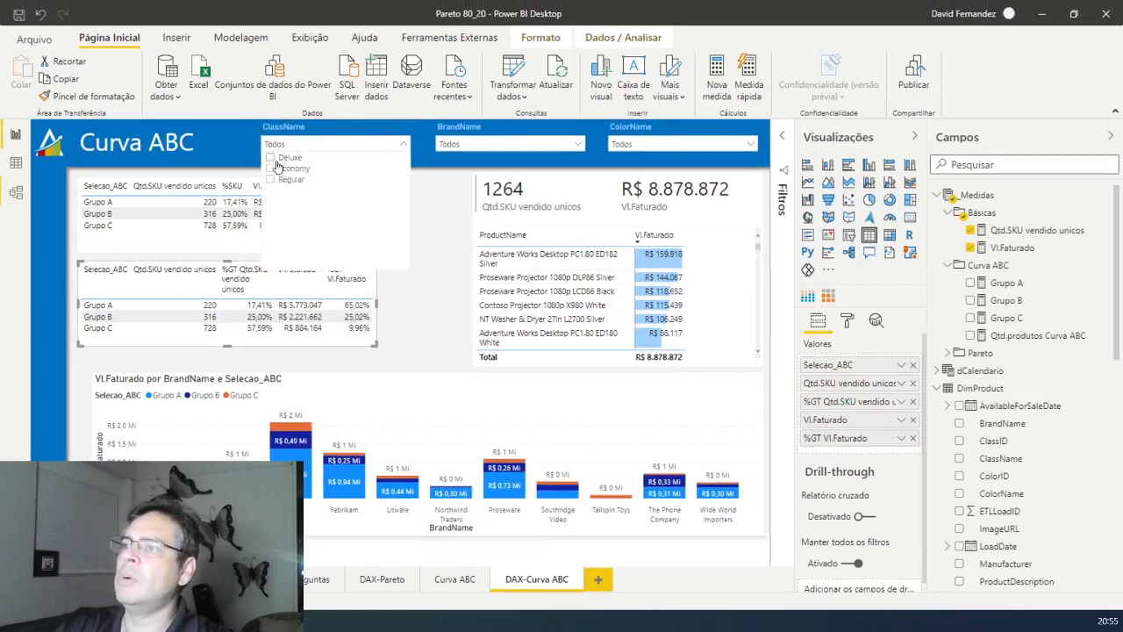
left_click(271, 158)
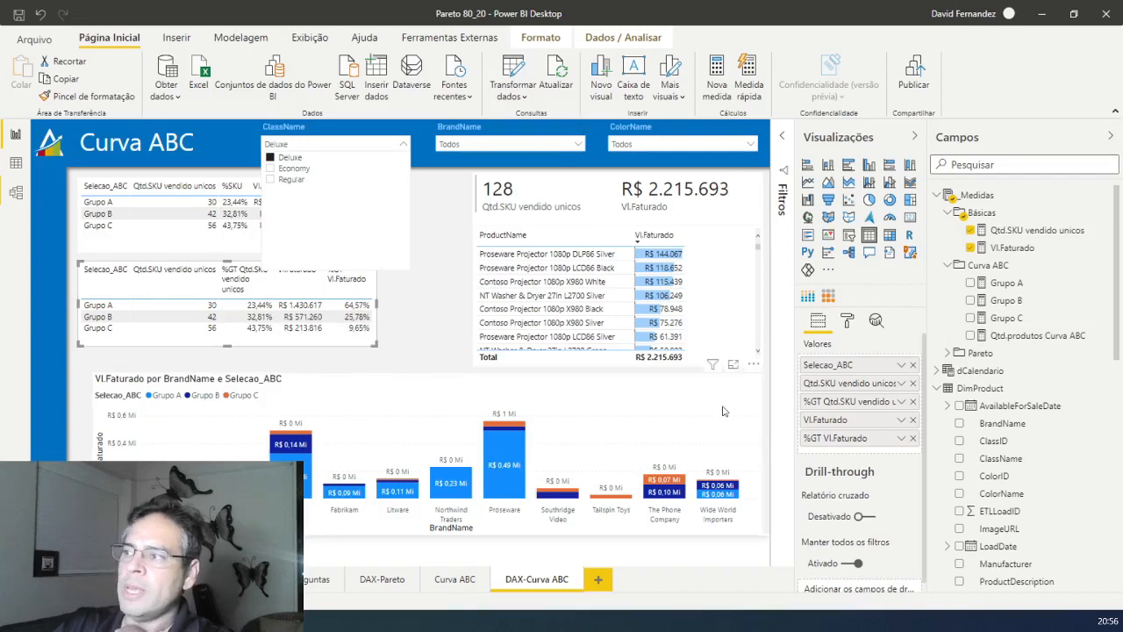
- Examine the Vl.Faturado by BrandName chart in focus mode, highlighting Grupo A, B and C in turn, and return to the report with the highlight cleared
left_click(733, 364)
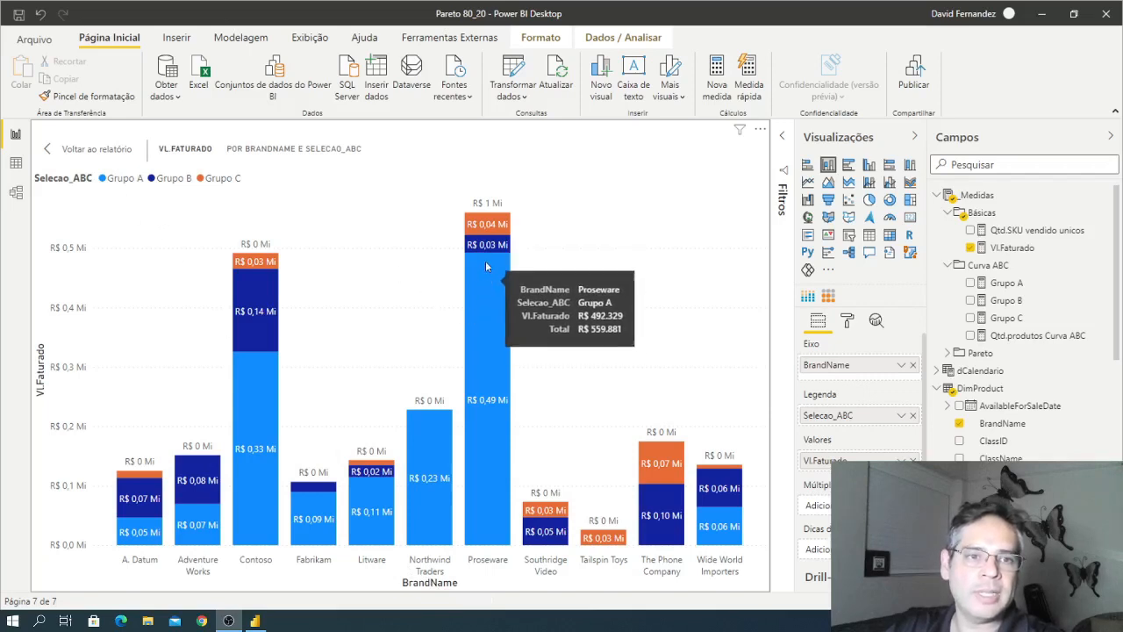
mouse_move(492, 248)
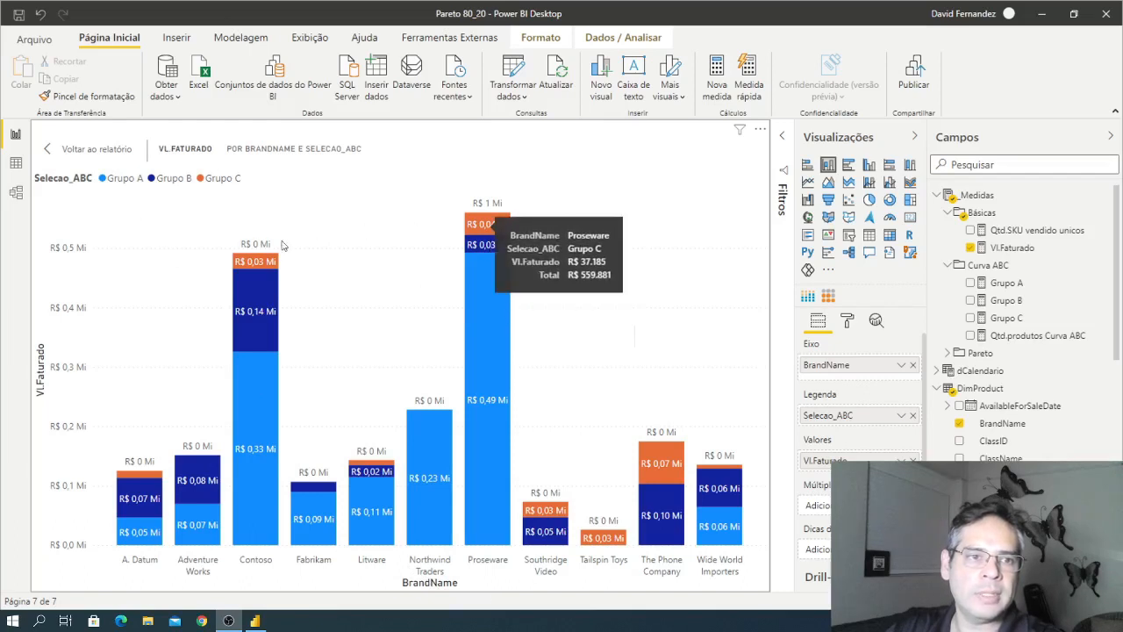
left_click(117, 182)
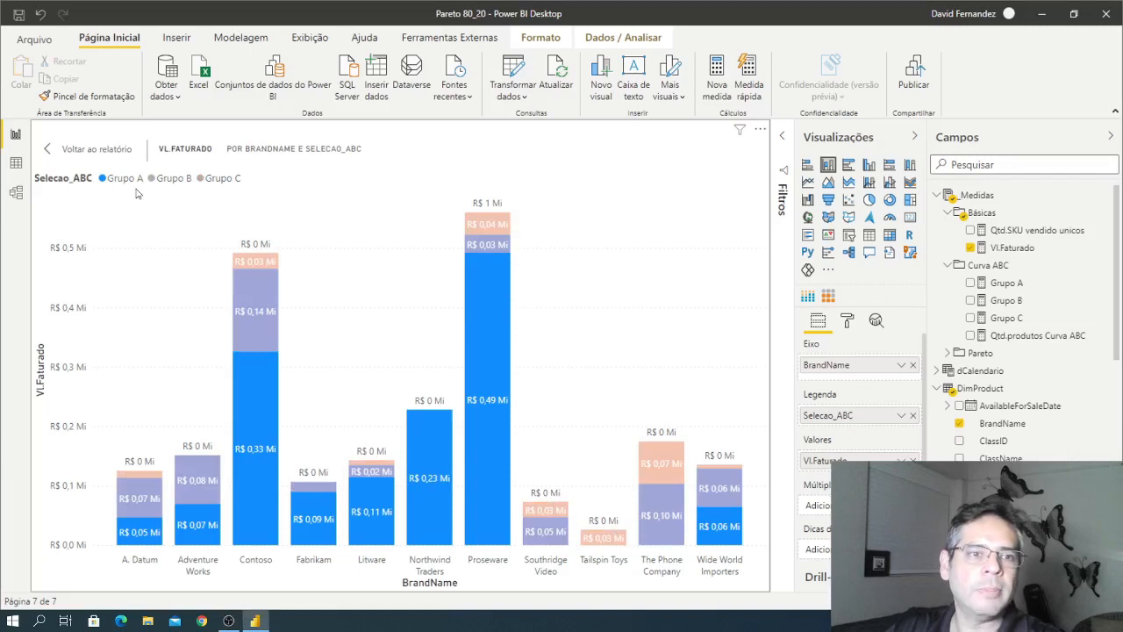
left_click(174, 179)
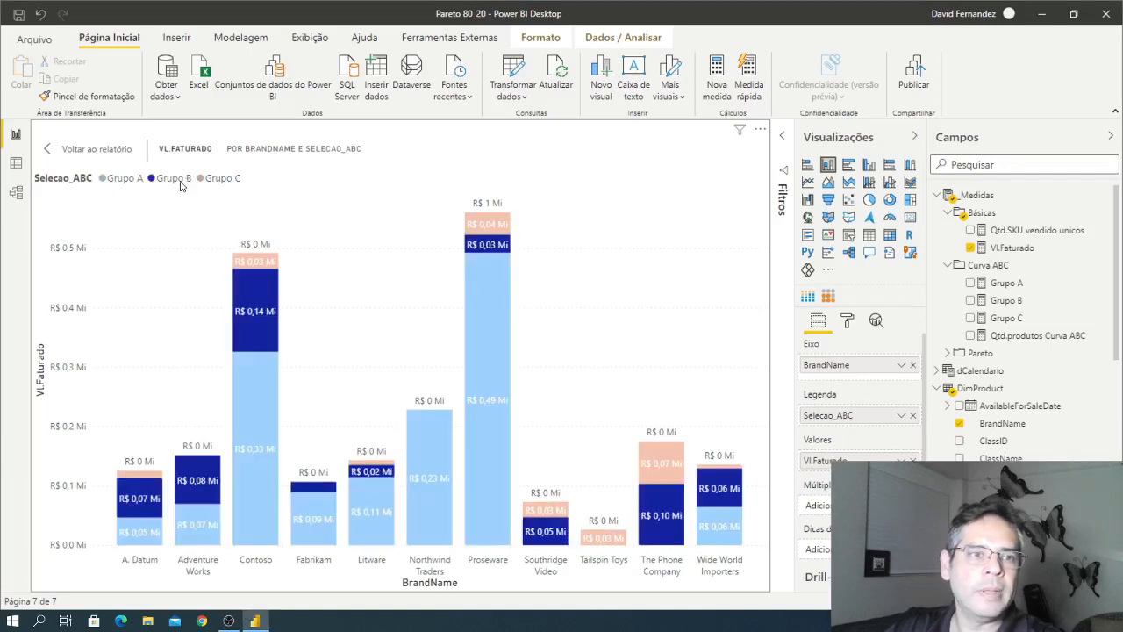
left_click(220, 180)
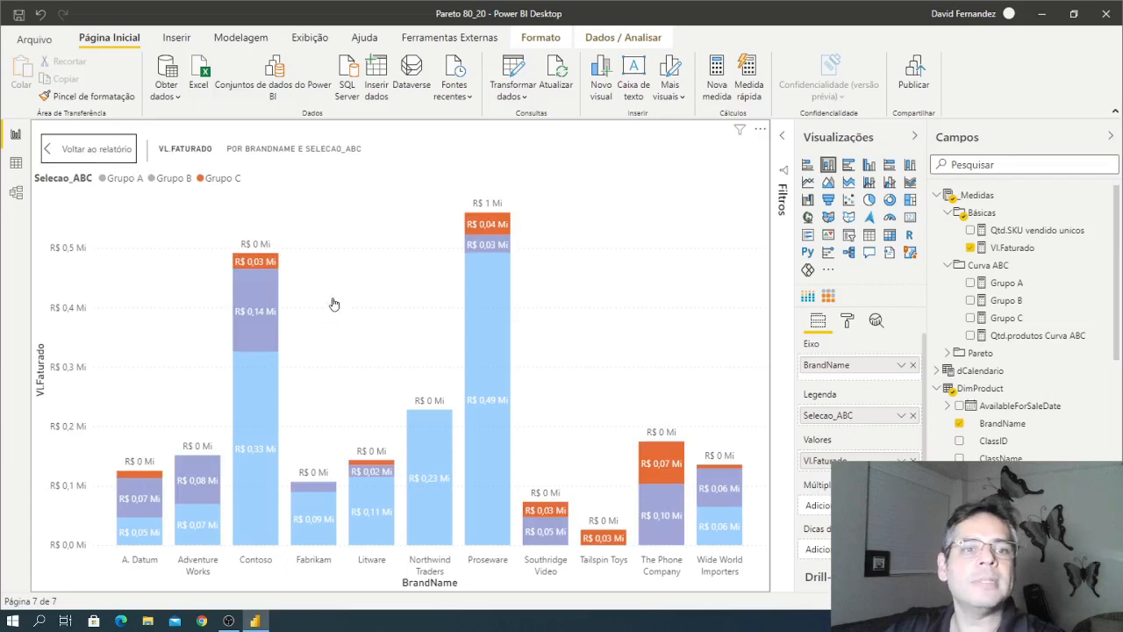
left_click(89, 149)
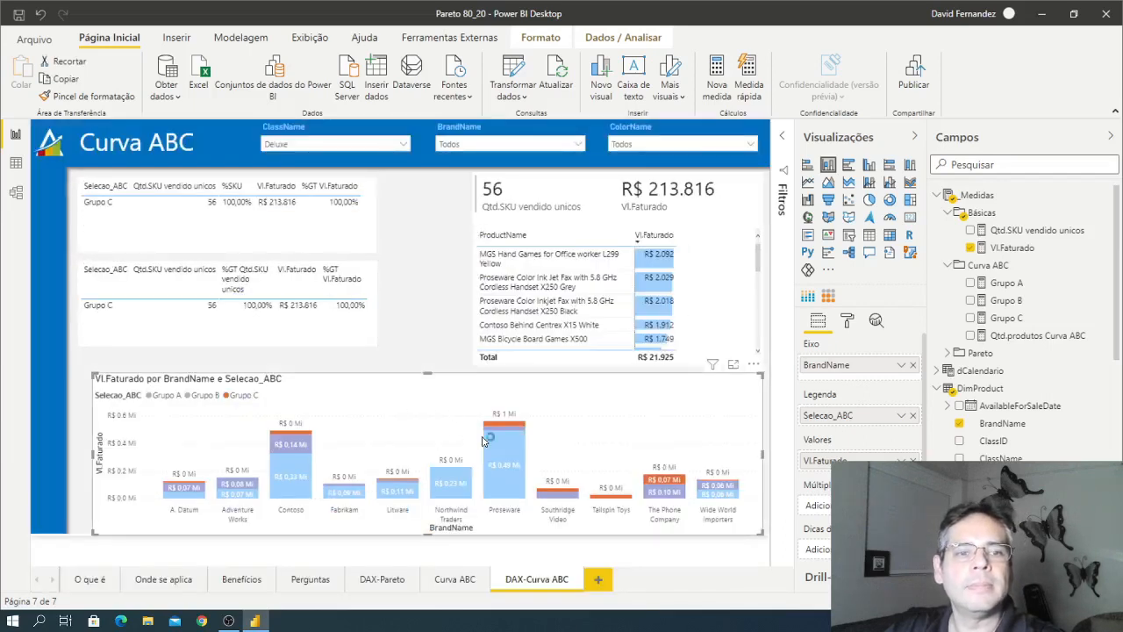
left_click(398, 429)
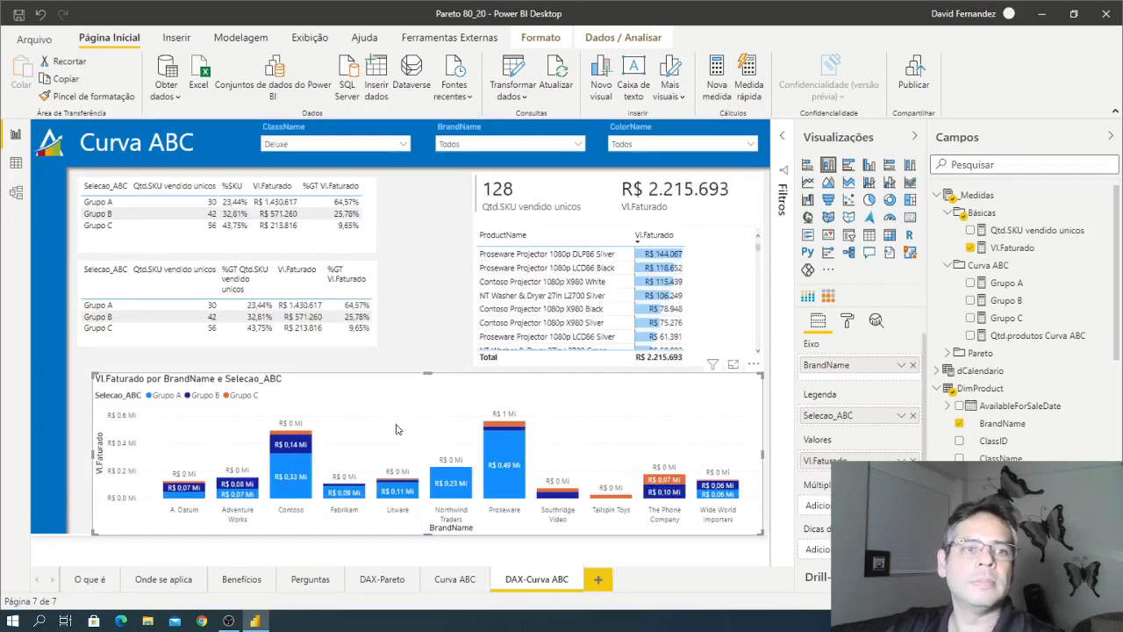